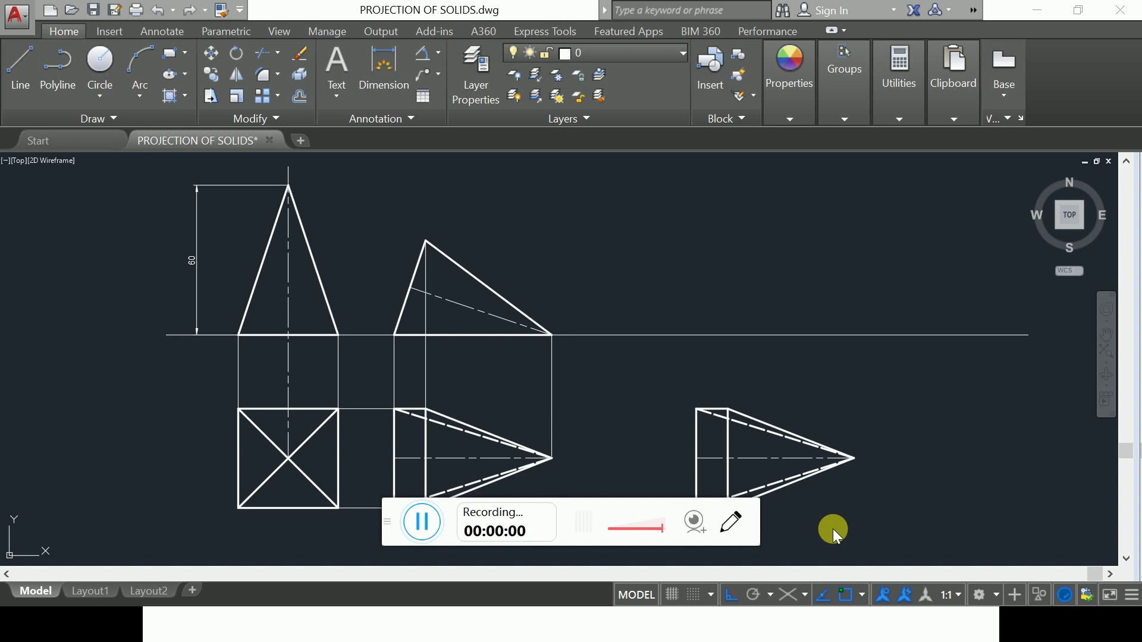
Select the right-hand pyramid top view, dismissing the stray shortcut menu and window selection
left_click_drag(388, 523, 105, 634)
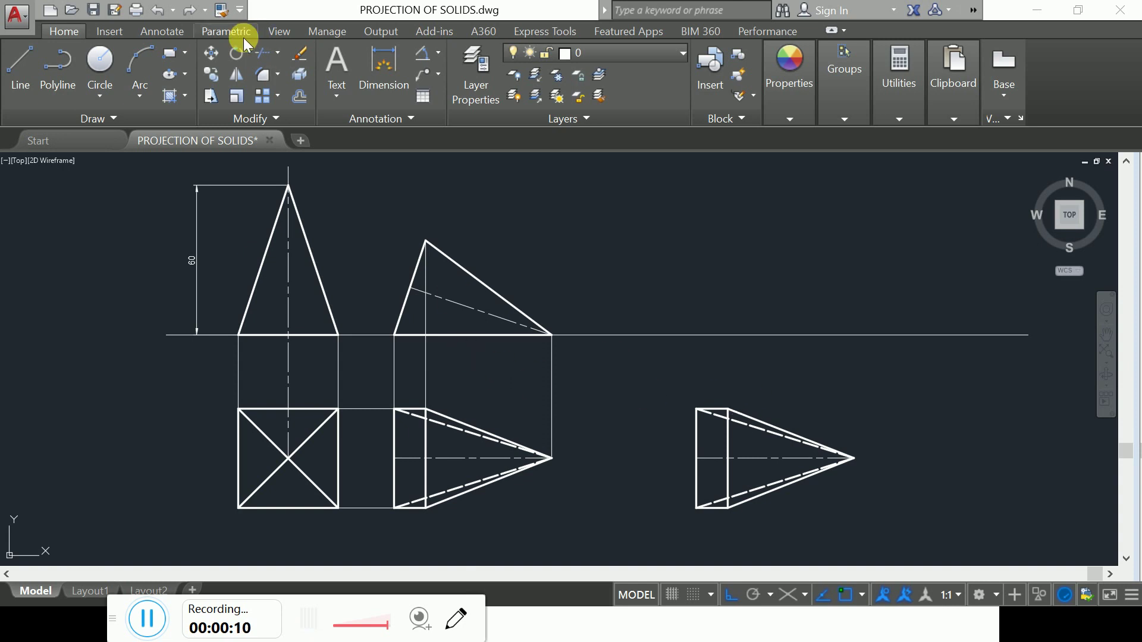
left_click(236, 55)
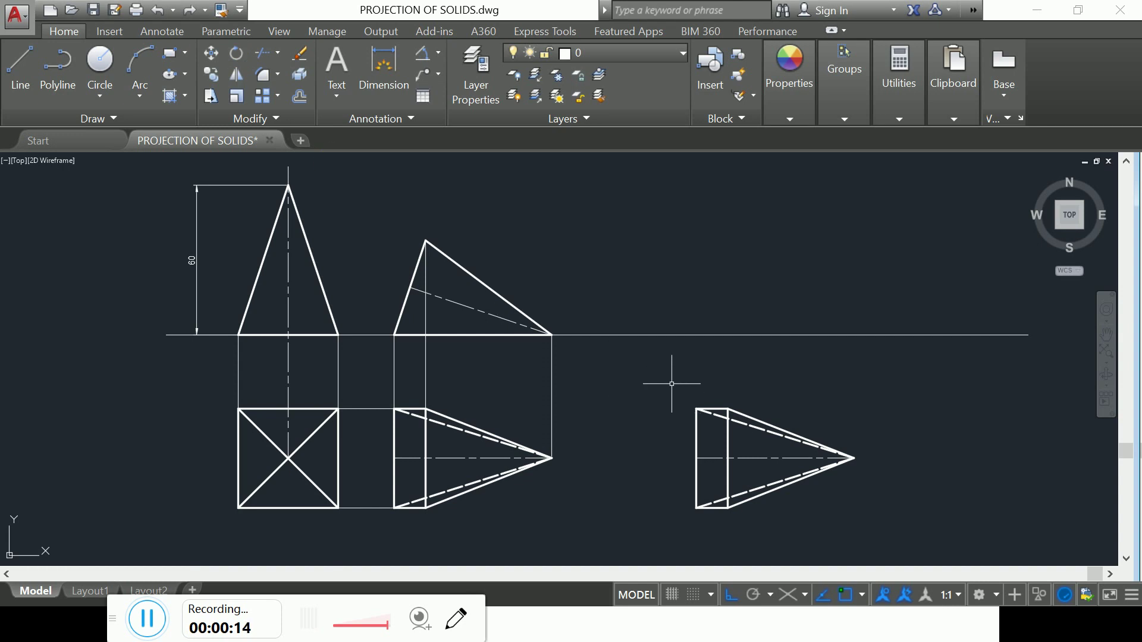
left_click(725, 427)
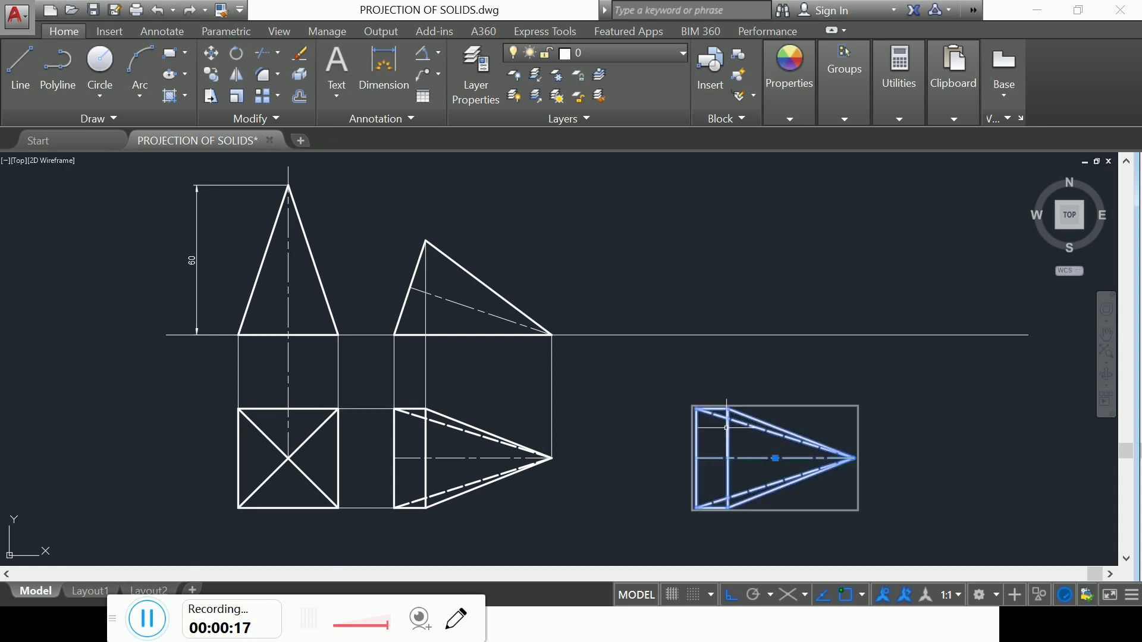
right_click(923, 428)
left_click(893, 445)
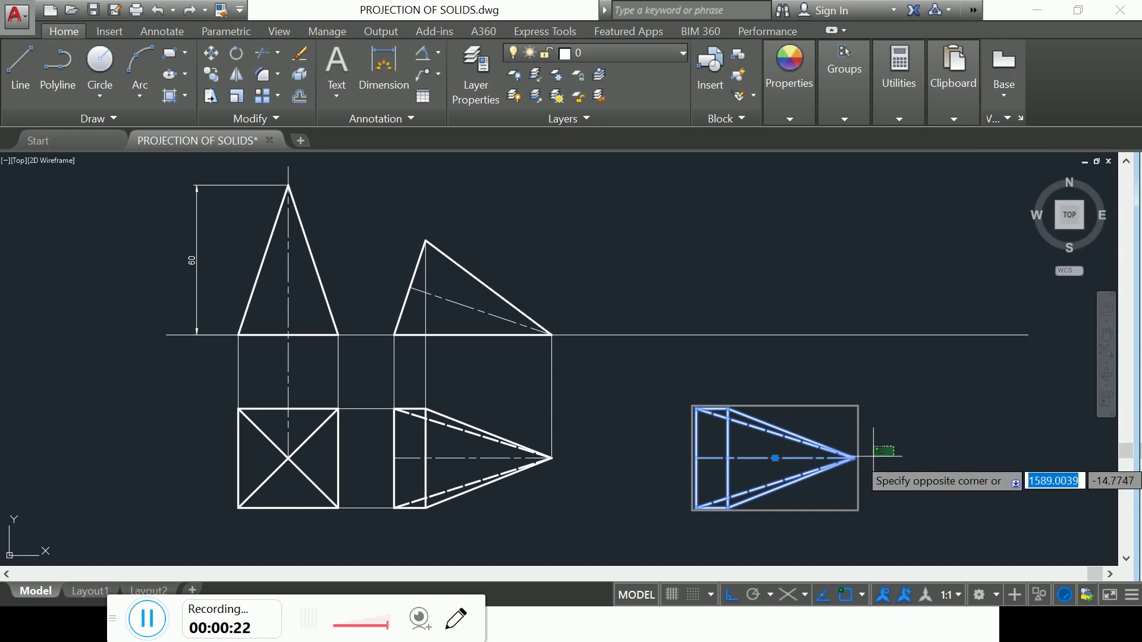
right_click(887, 451)
key("Escape")
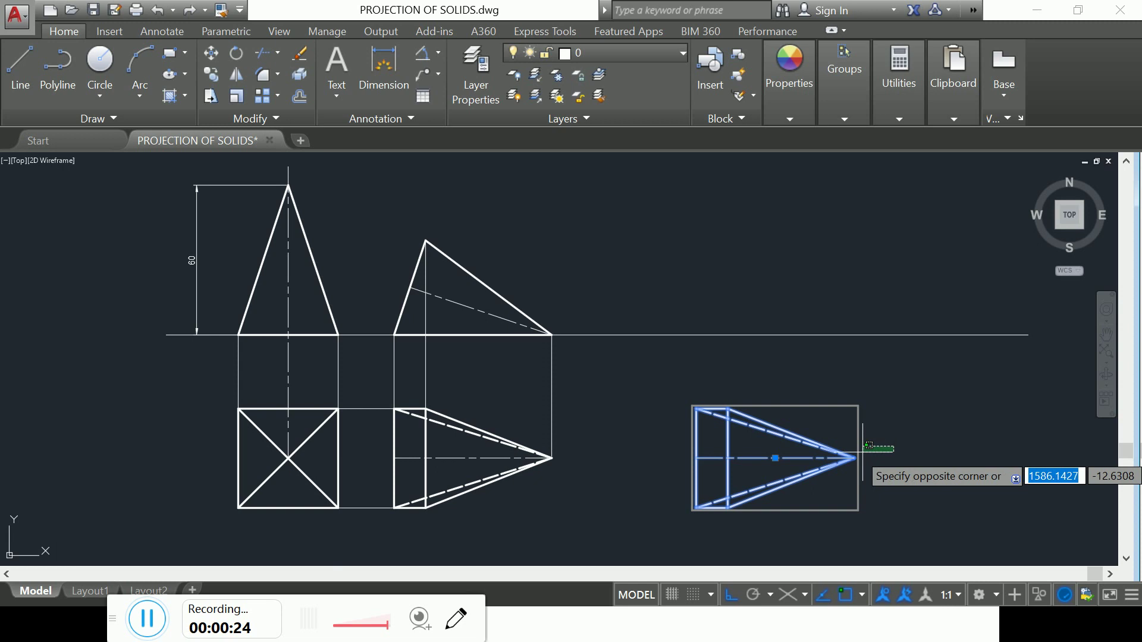
key("Escape")
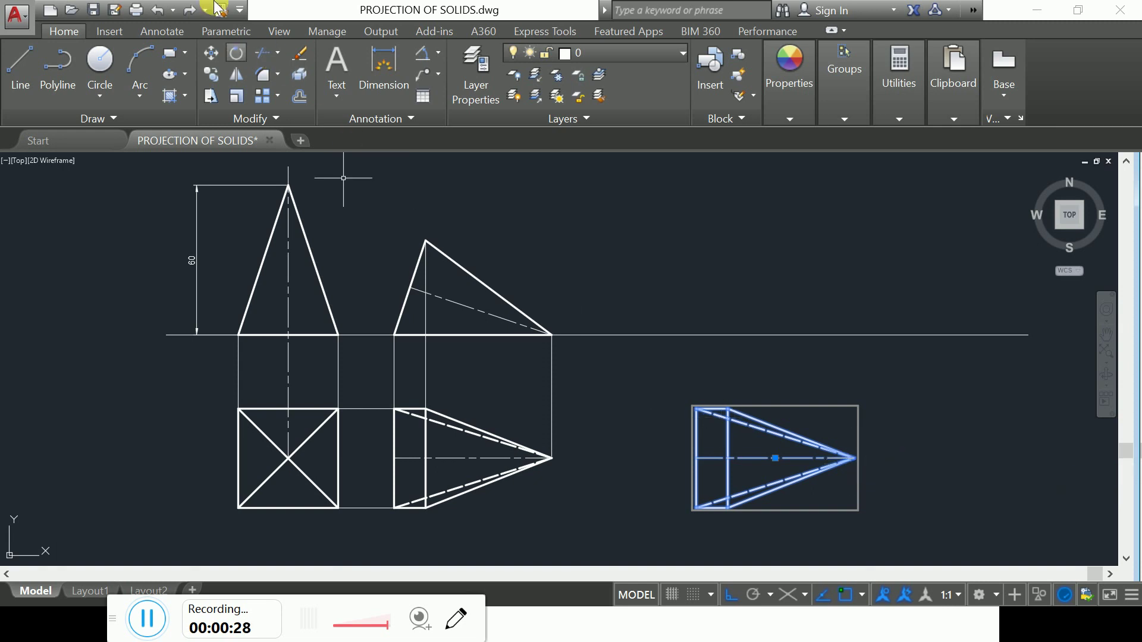
Rotate the selected view 45° about the pyramid's apex and reselect it
left_click(236, 51)
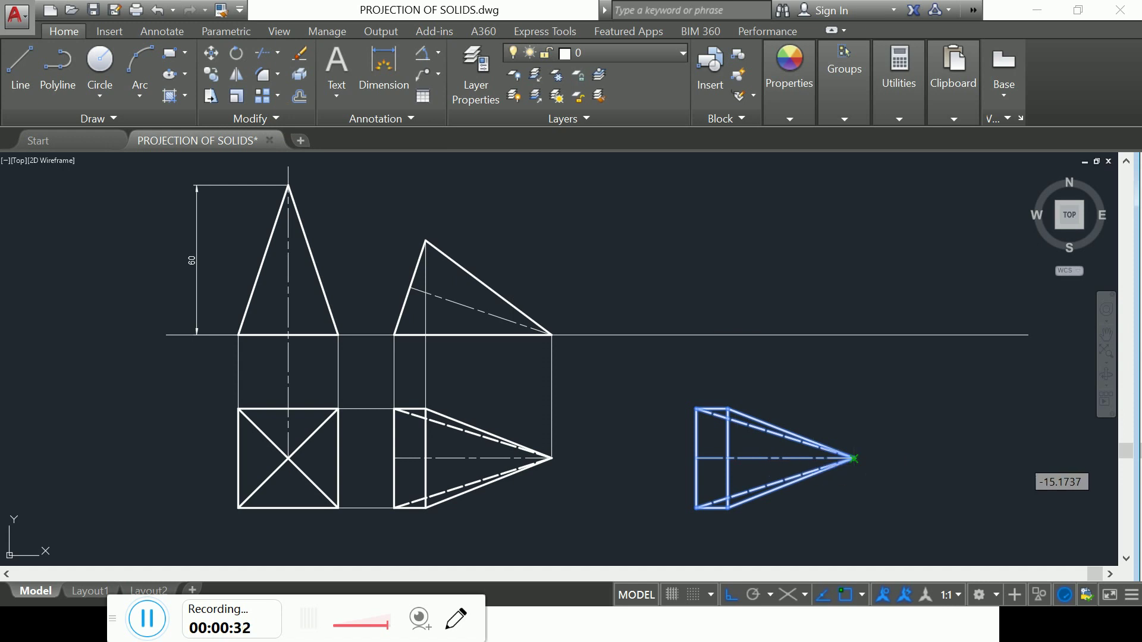
left_click(854, 458)
type("45")
key("Return")
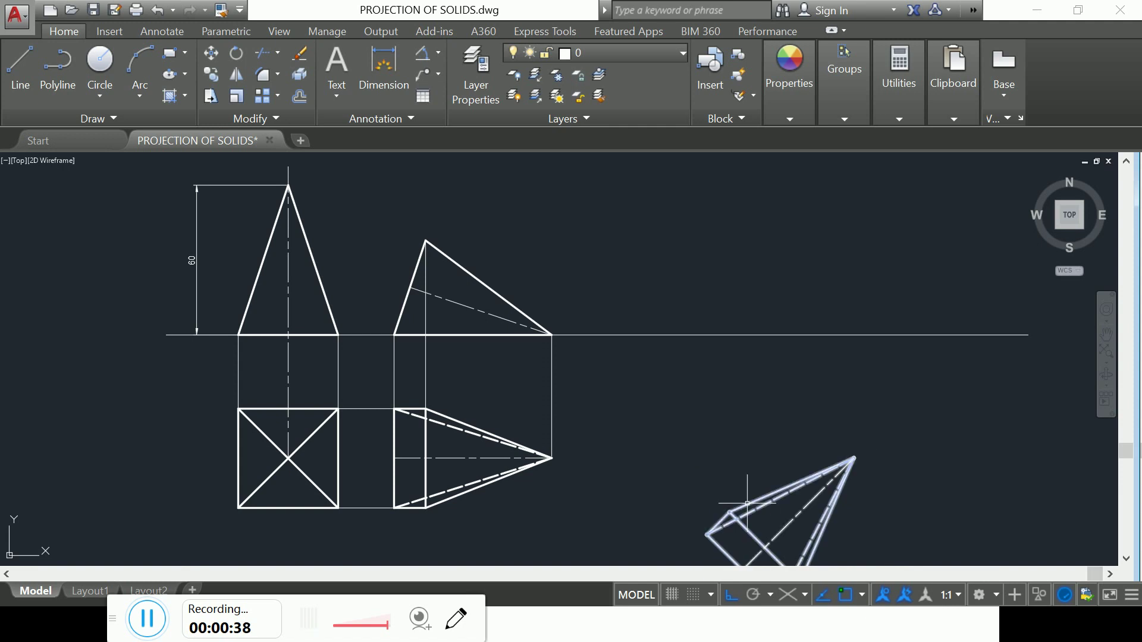
left_click(765, 504)
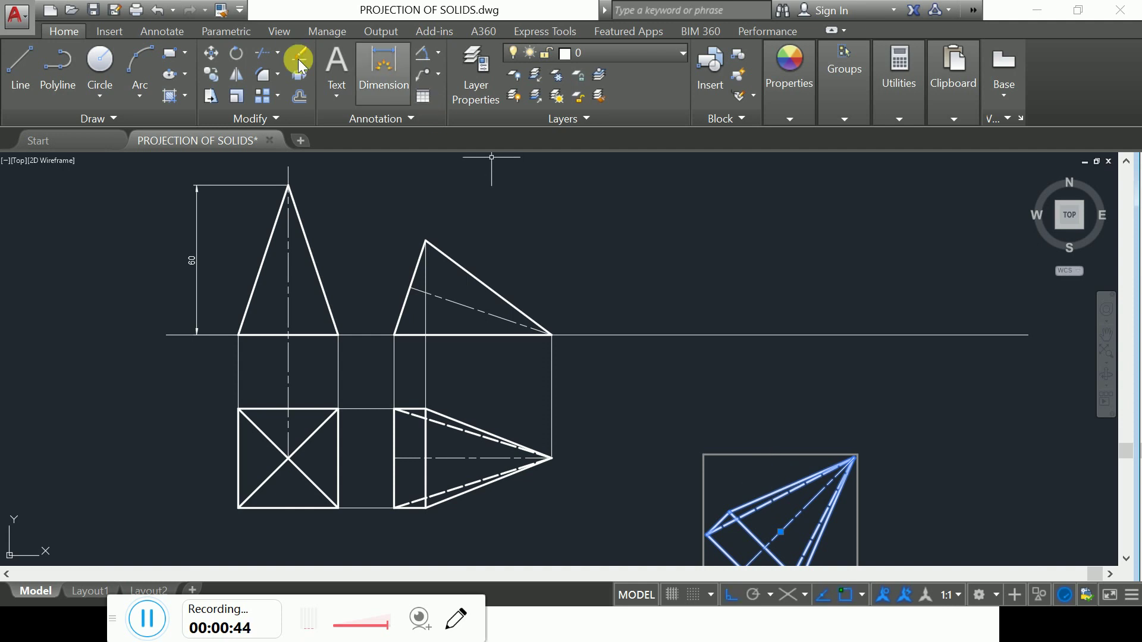
Move the rotated view from its apex up and to the left, with Ortho off
left_click(212, 53)
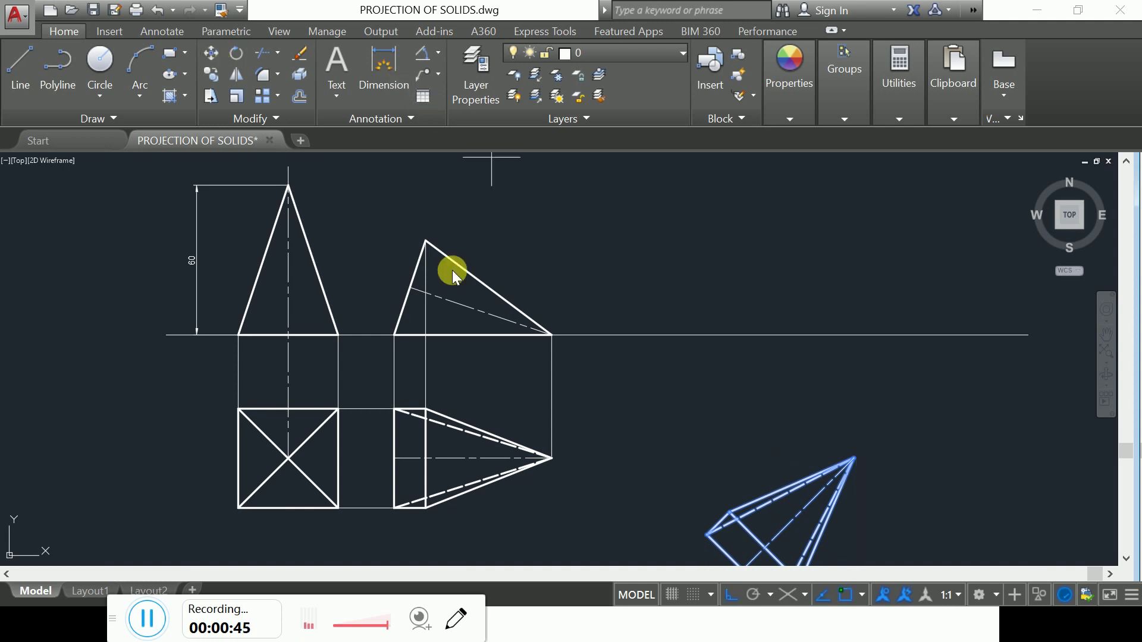
left_click(854, 460)
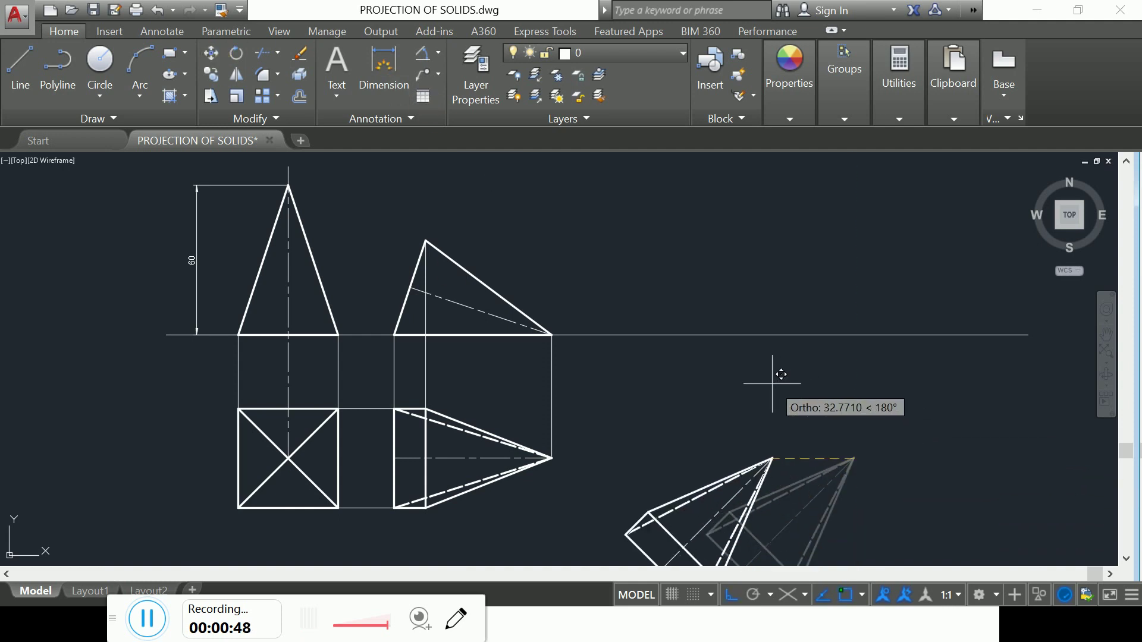
key("F8")
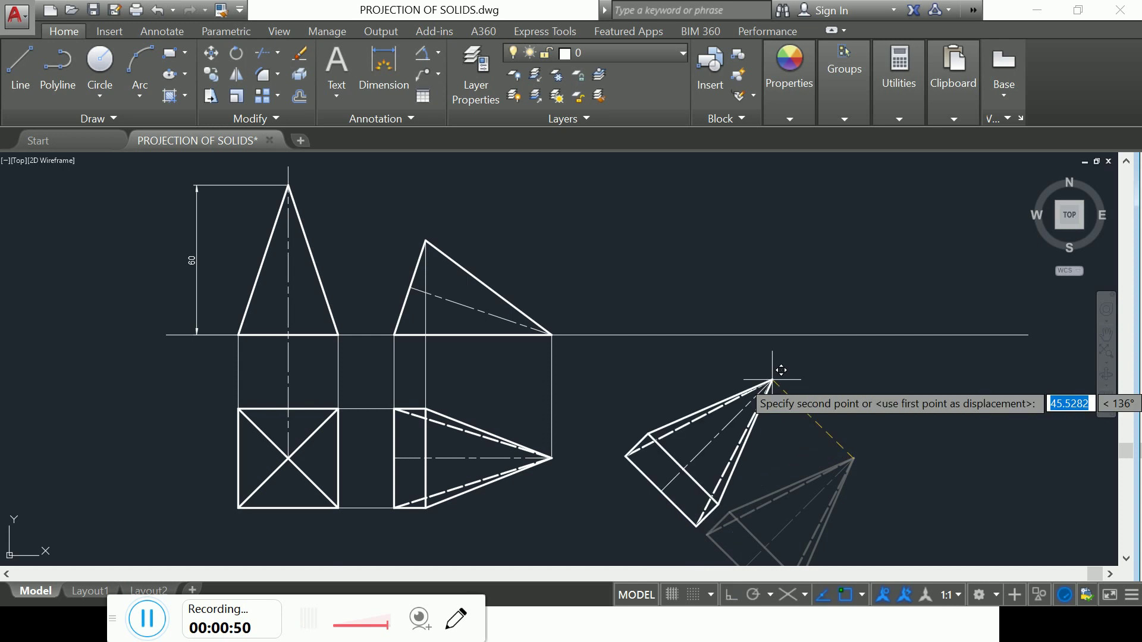
left_click(772, 360)
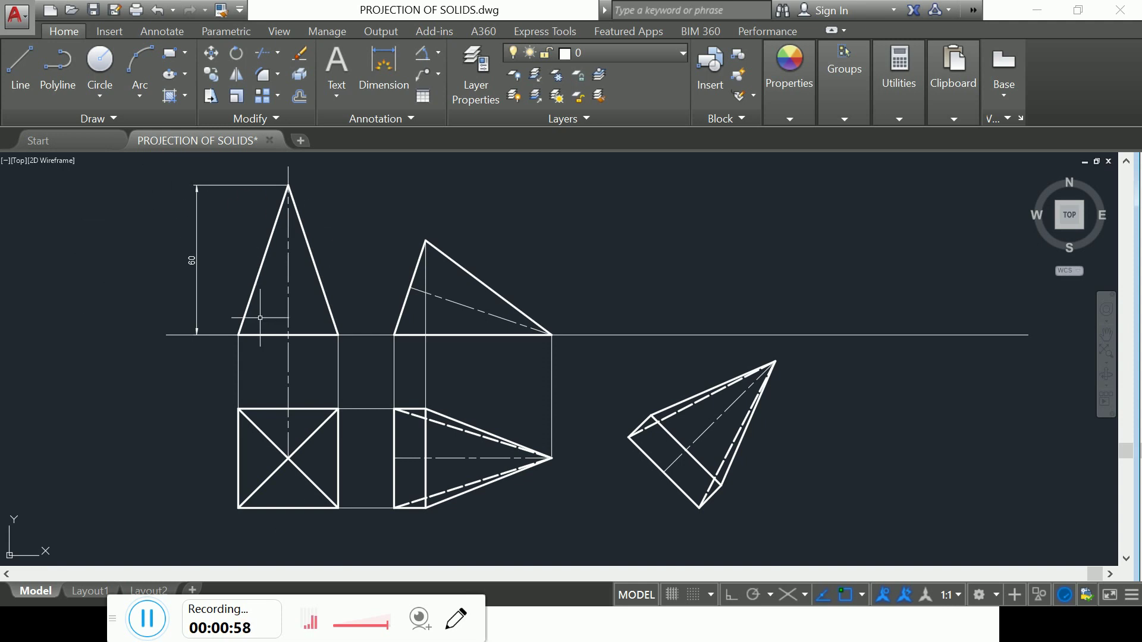
Place an MText label 'a' above the square top view's top-left corner
left_click(337, 66)
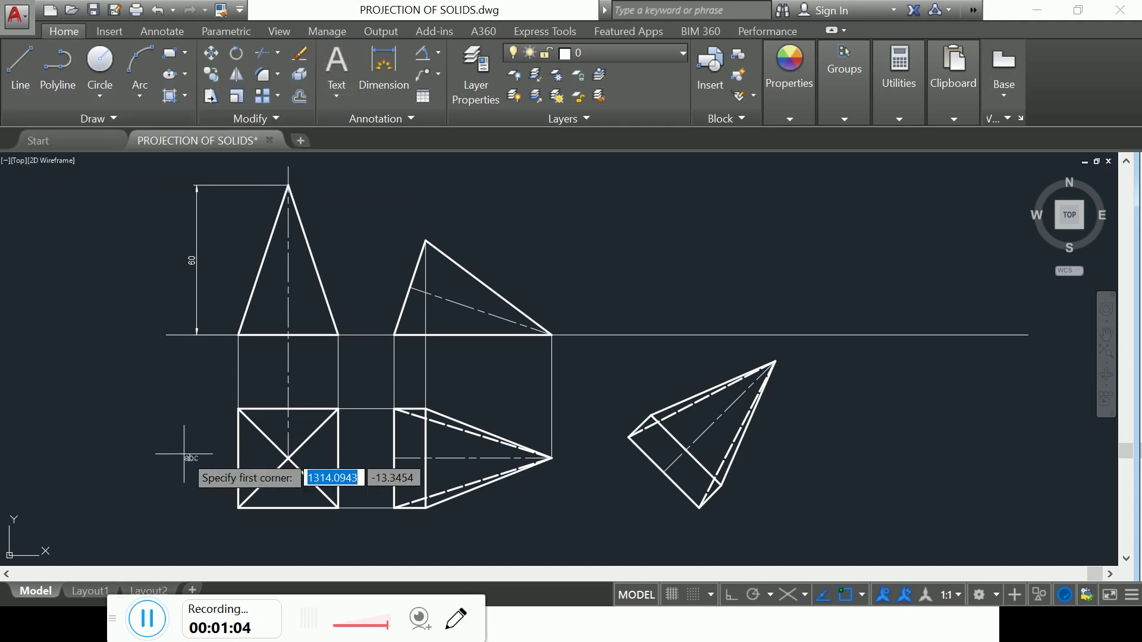
left_click(216, 409)
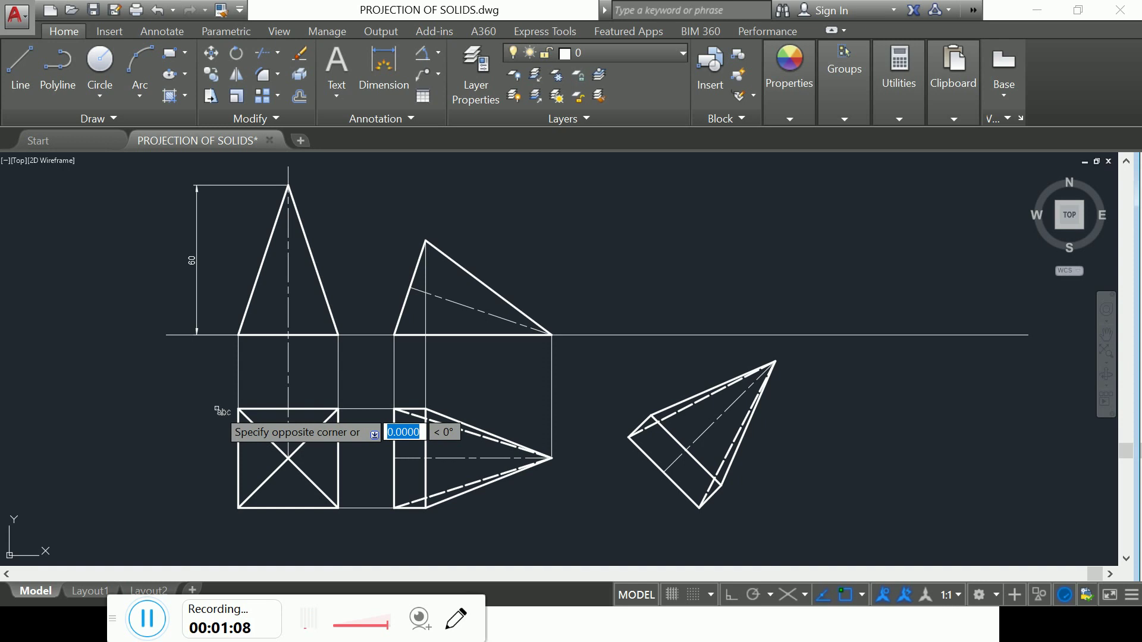
type("a")
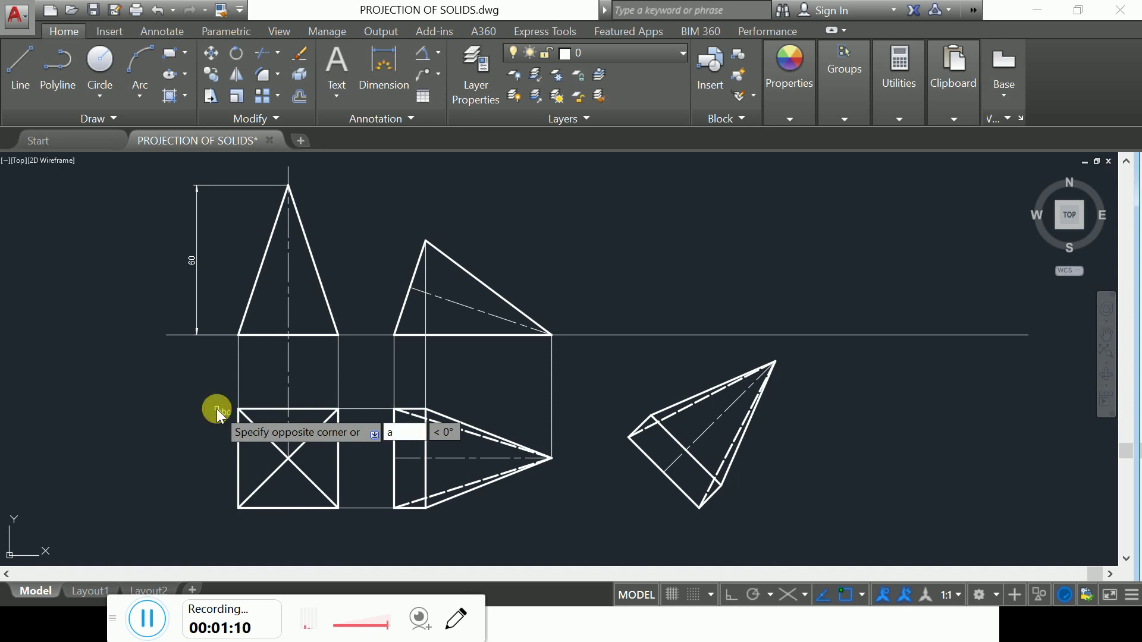
key("Return")
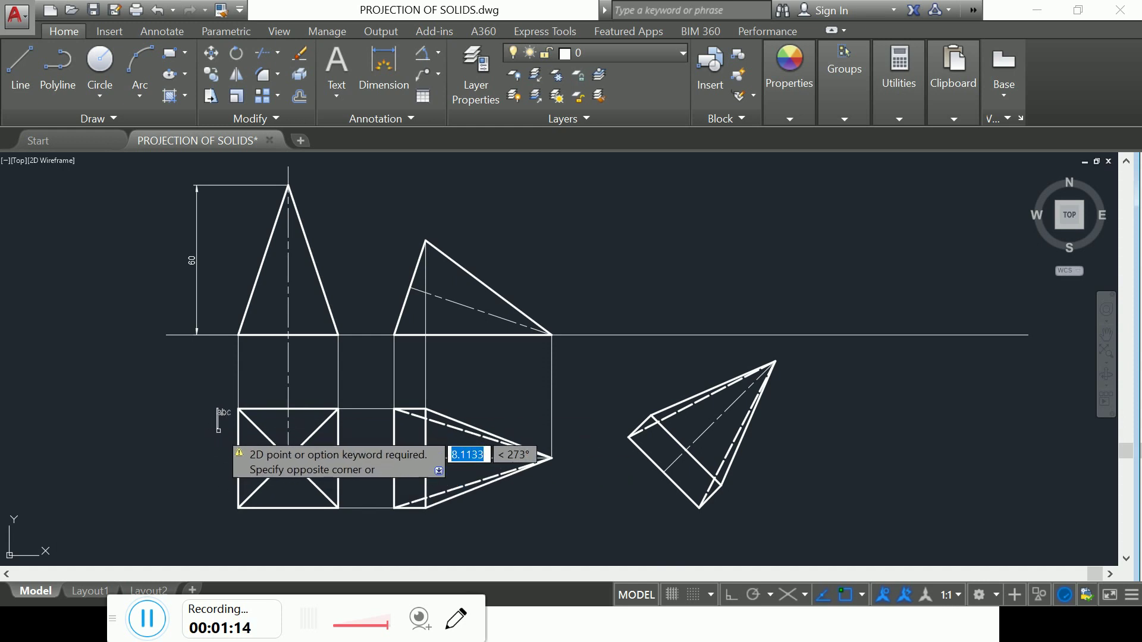
left_click(223, 430)
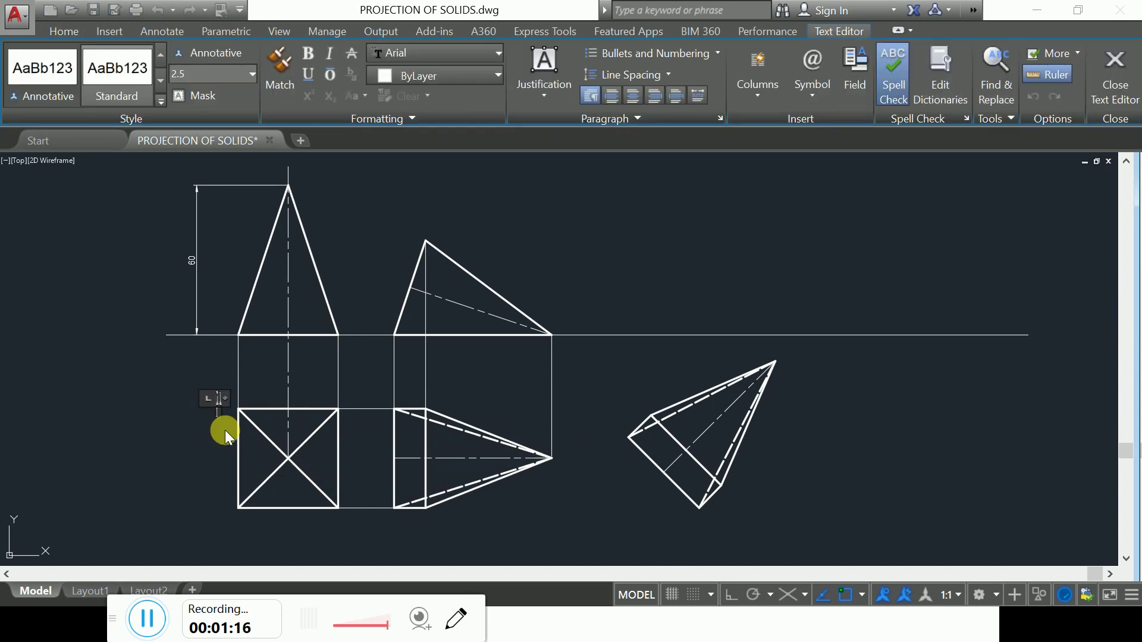
key("Escape")
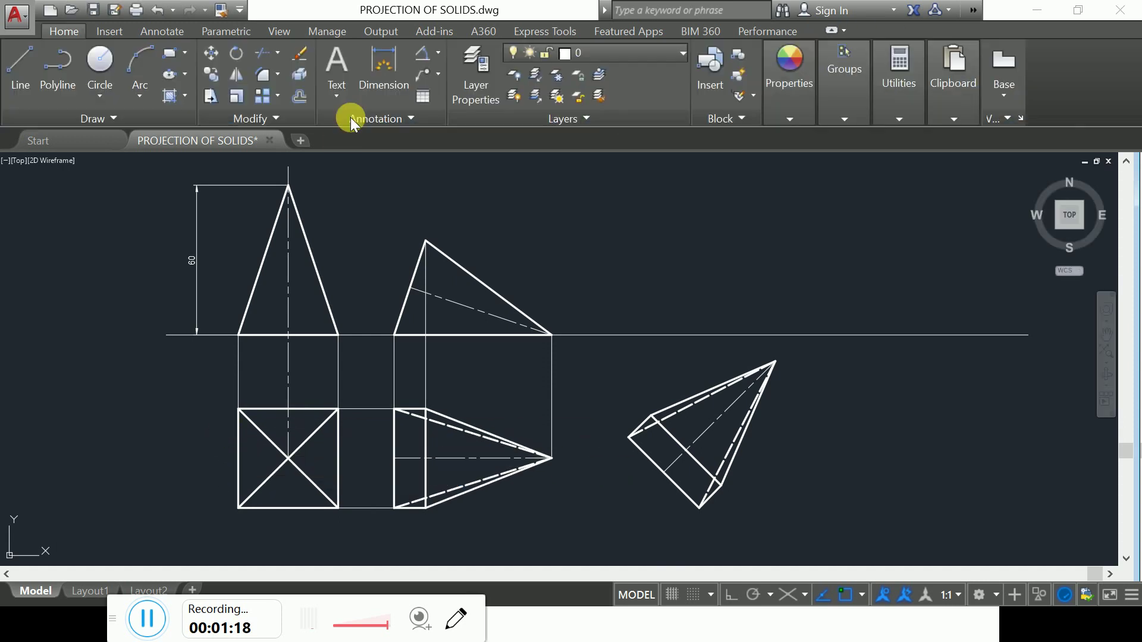
left_click(338, 62)
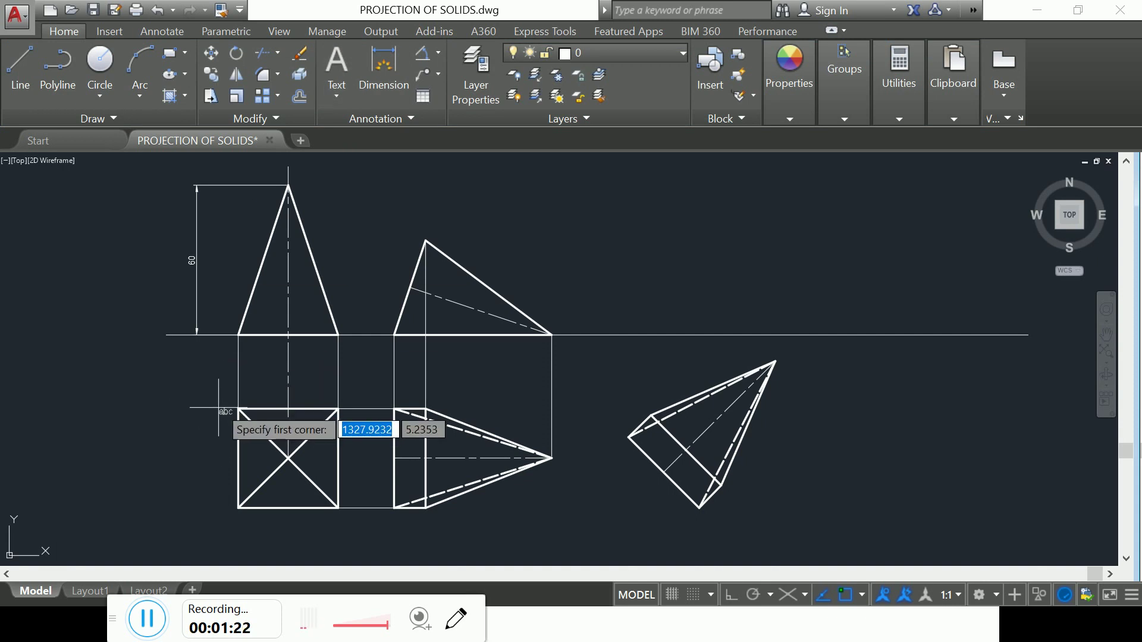
left_click(218, 404)
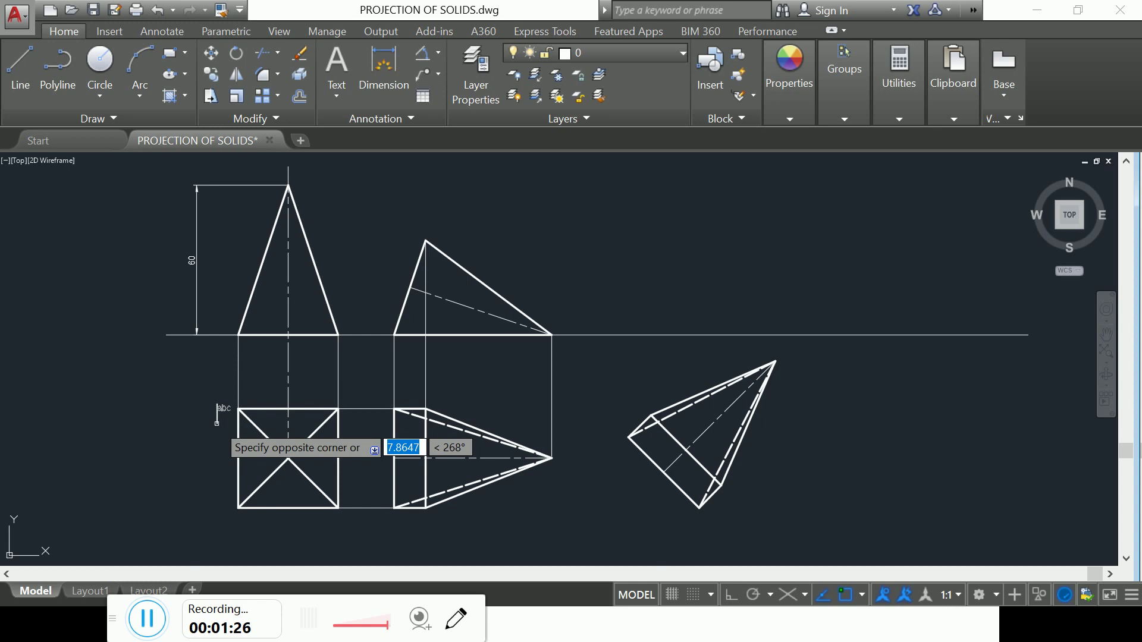
left_click(216, 424)
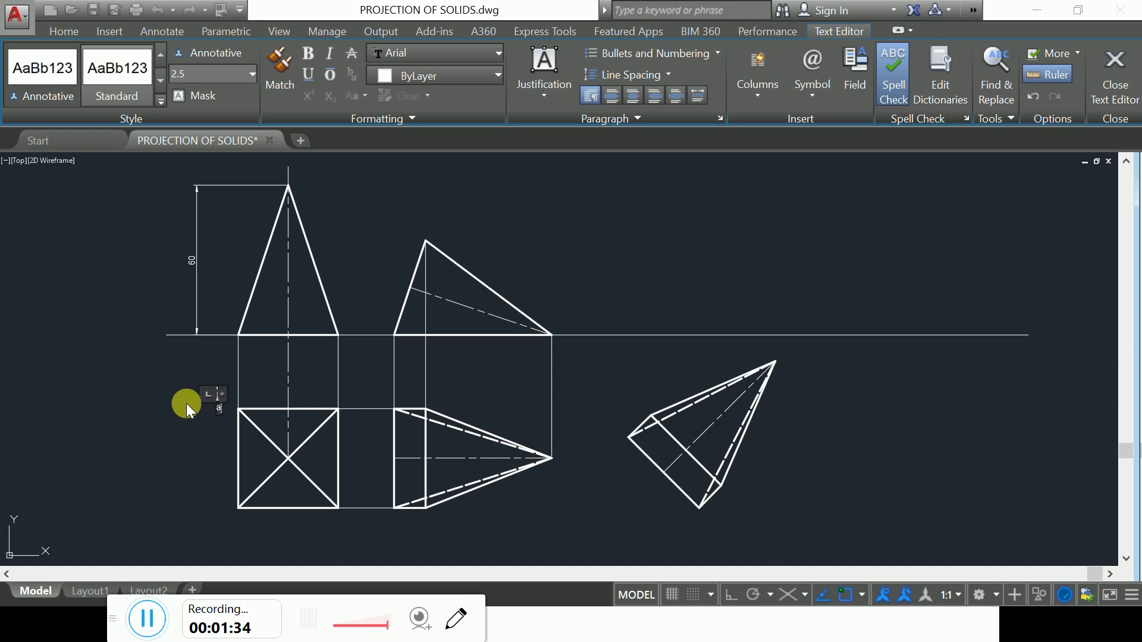
left_click(166, 459)
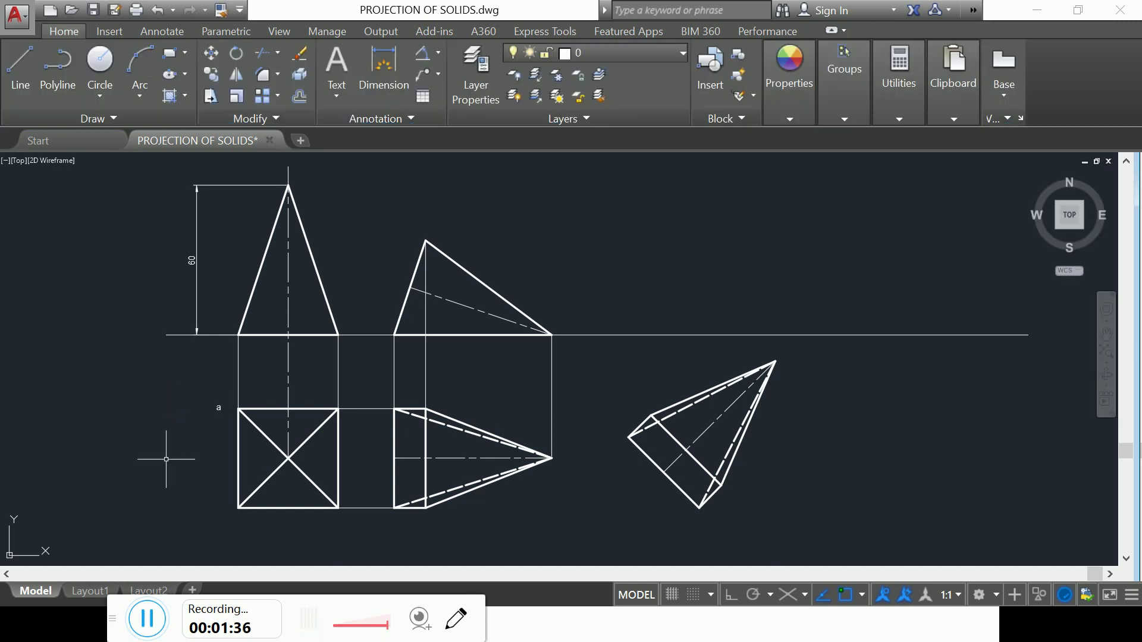
left_click(218, 407)
In Properties, set label a's text height to 5
right_click(218, 407)
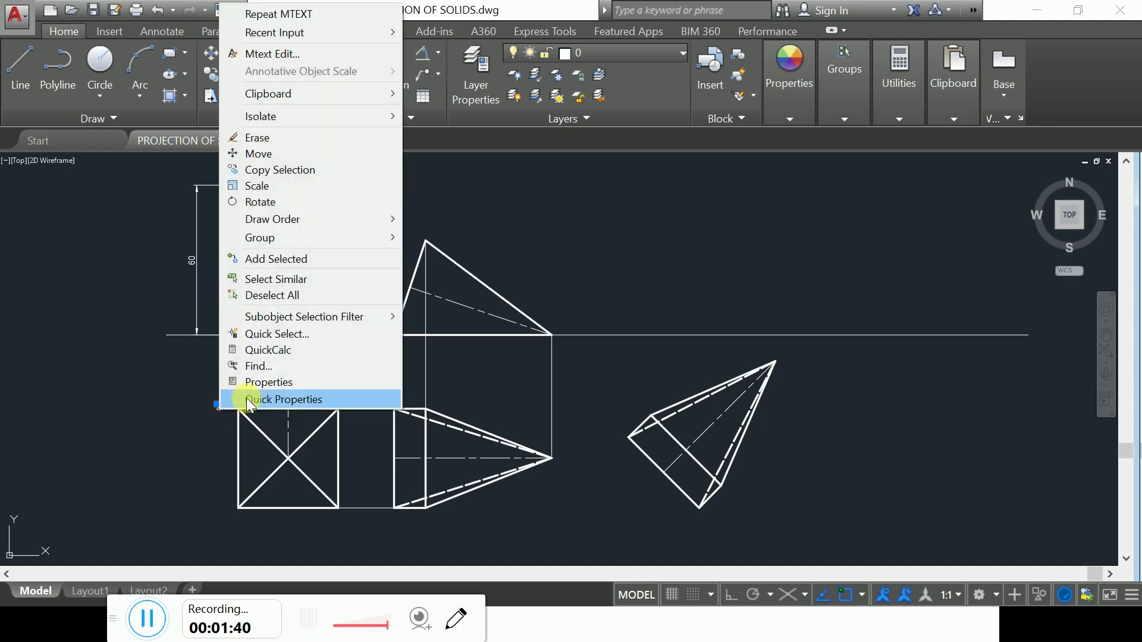
left_click(258, 383)
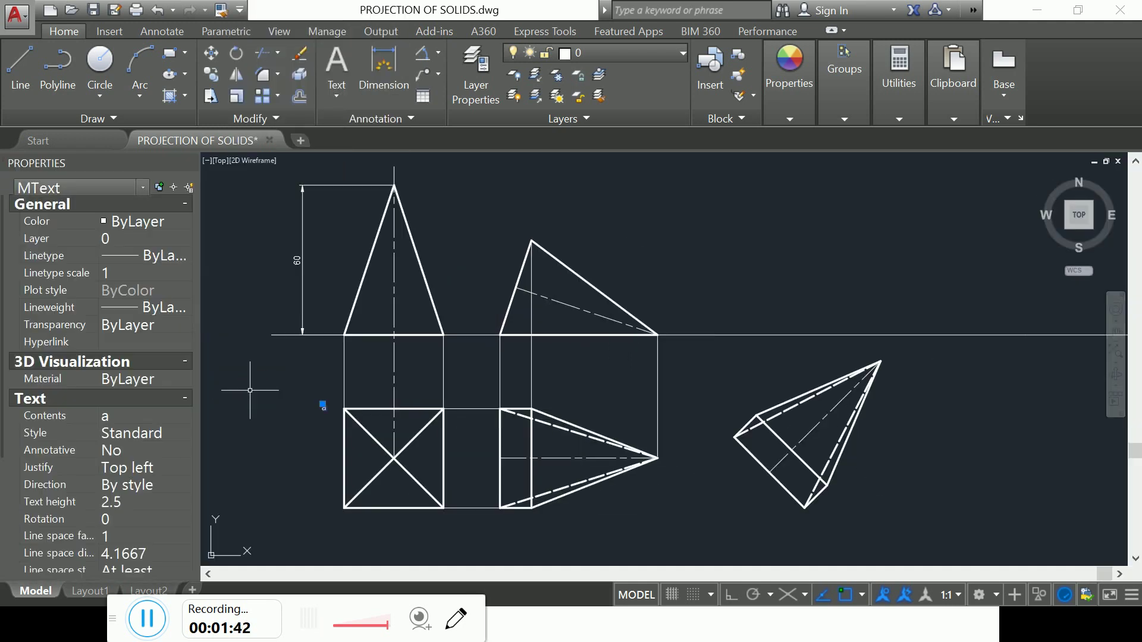
left_click(128, 505)
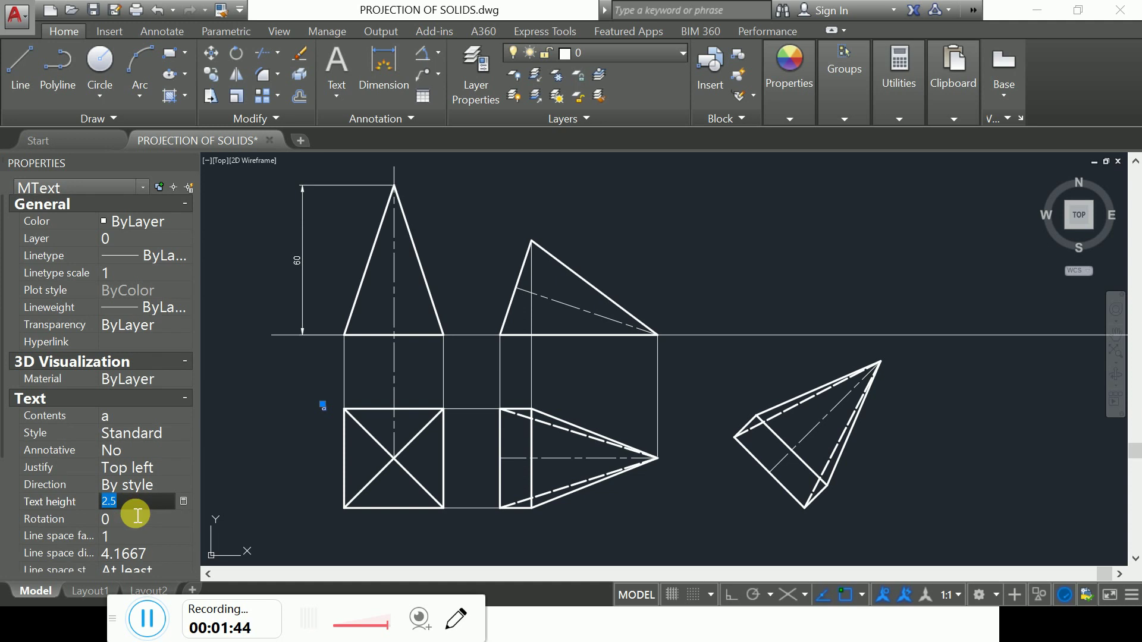
type("5")
key("Return")
key("Escape")
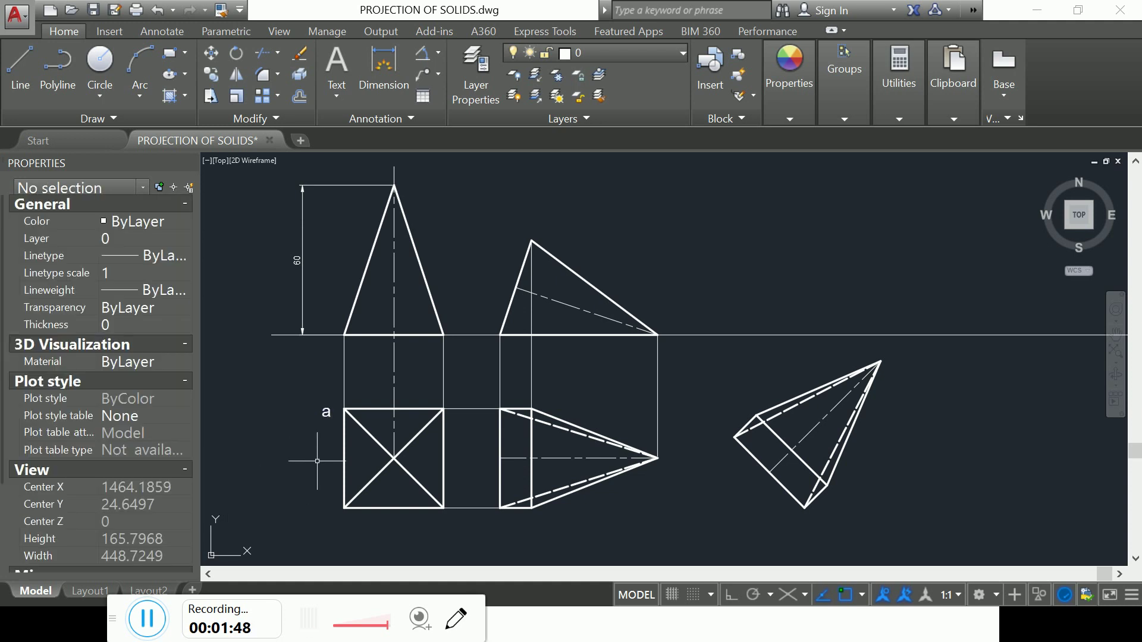
left_click(322, 411)
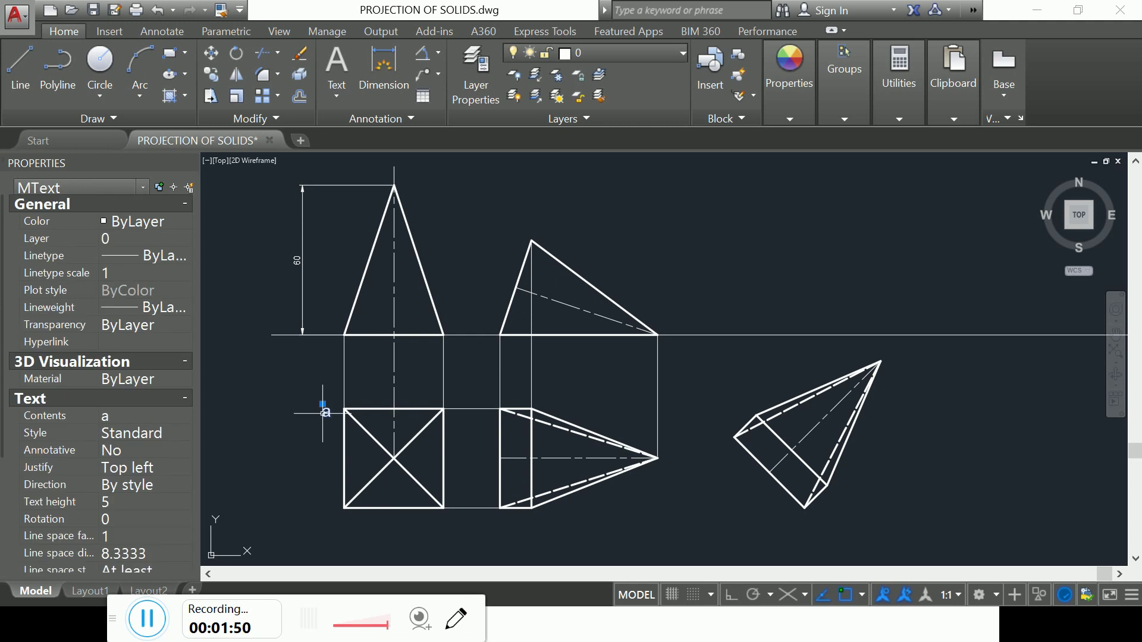
Copy label a to the square's lower-left, lower-right and top-right corners
left_click(206, 79)
left_click(331, 415)
left_click(331, 510)
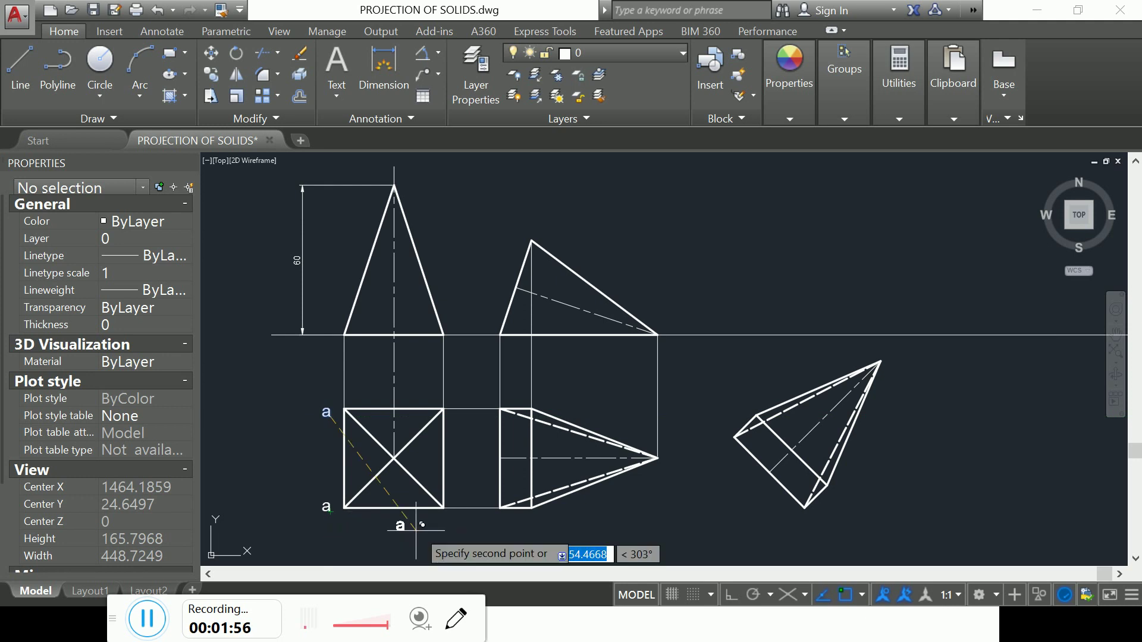
left_click(460, 519)
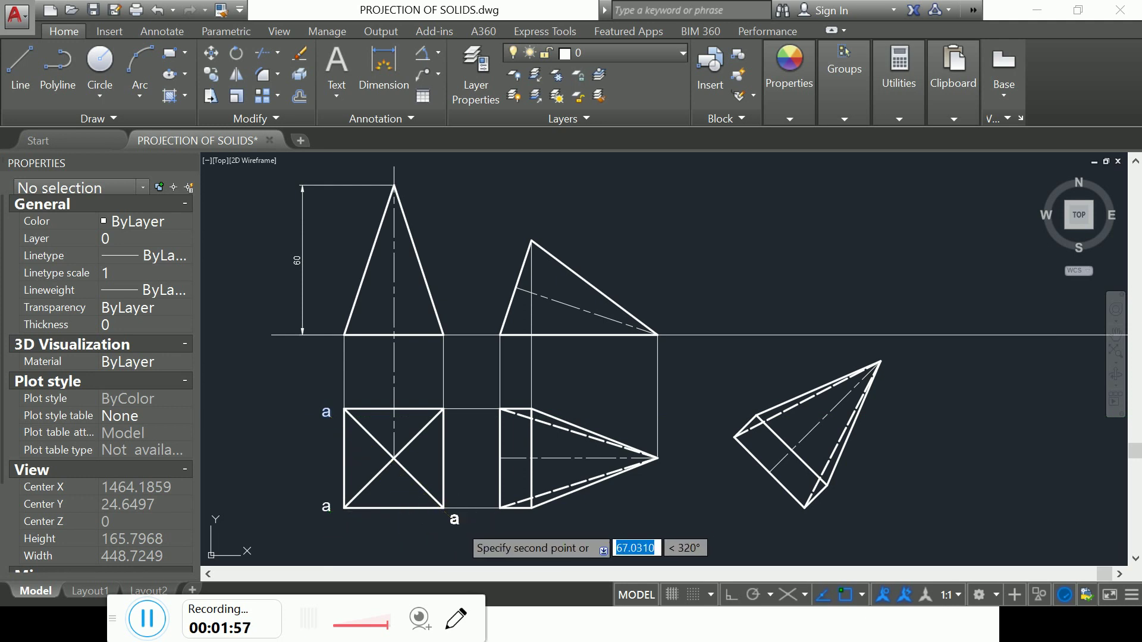
left_click(455, 410)
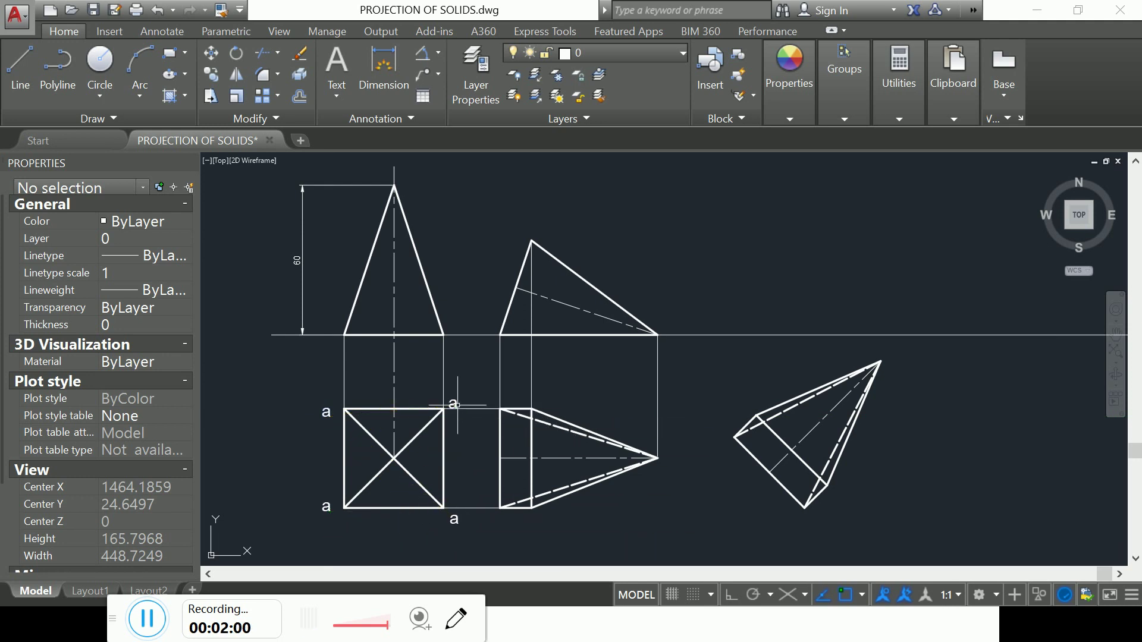
Edit the lower-left and lower-right copies to read b and c
left_click(326, 505)
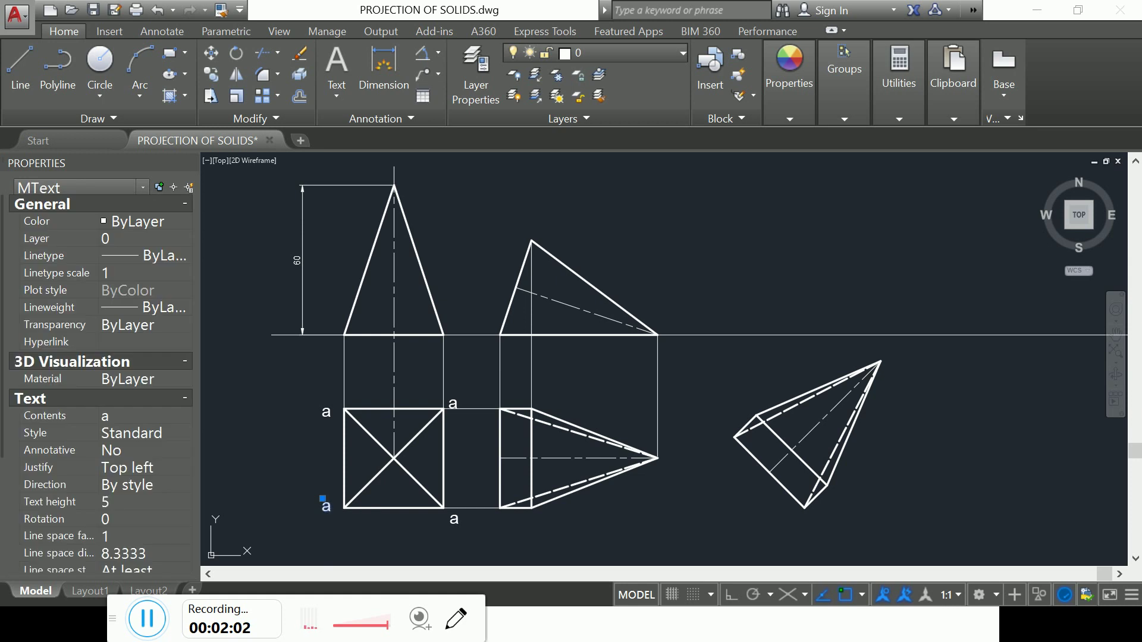
double_click(327, 506)
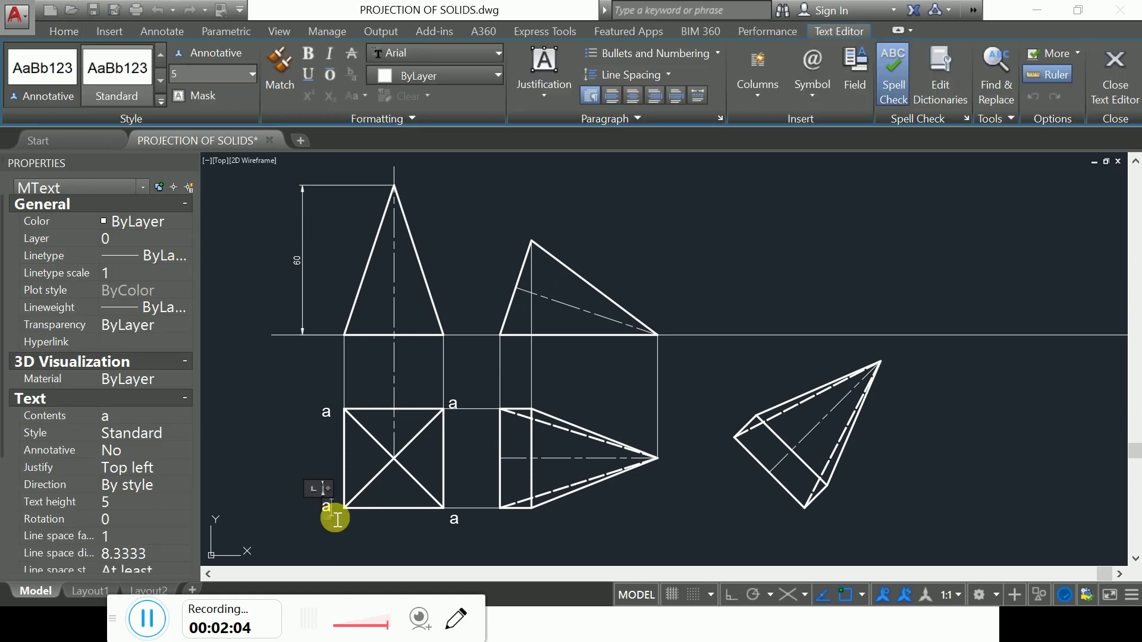
key("BackSpace")
type("b")
left_click(409, 520)
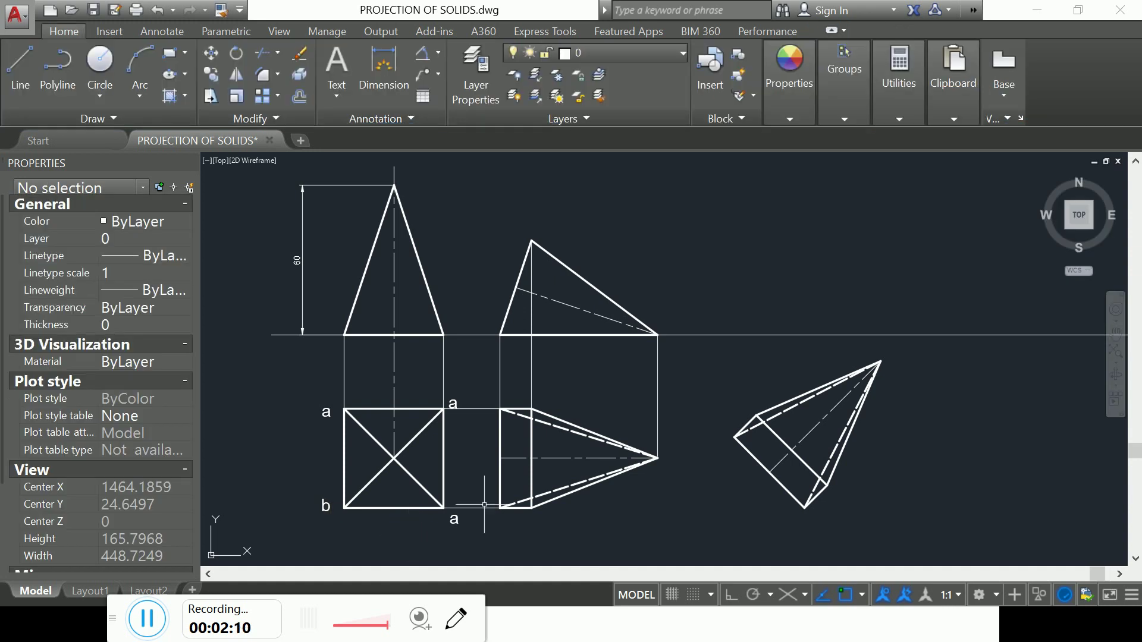
left_click(456, 518)
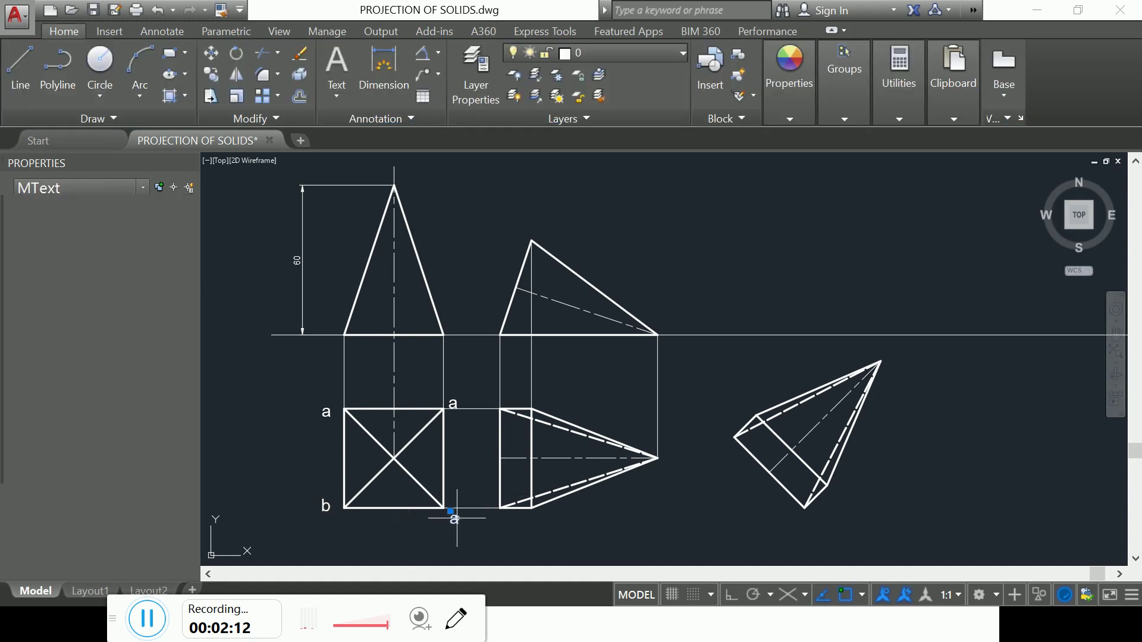
double_click(453, 518)
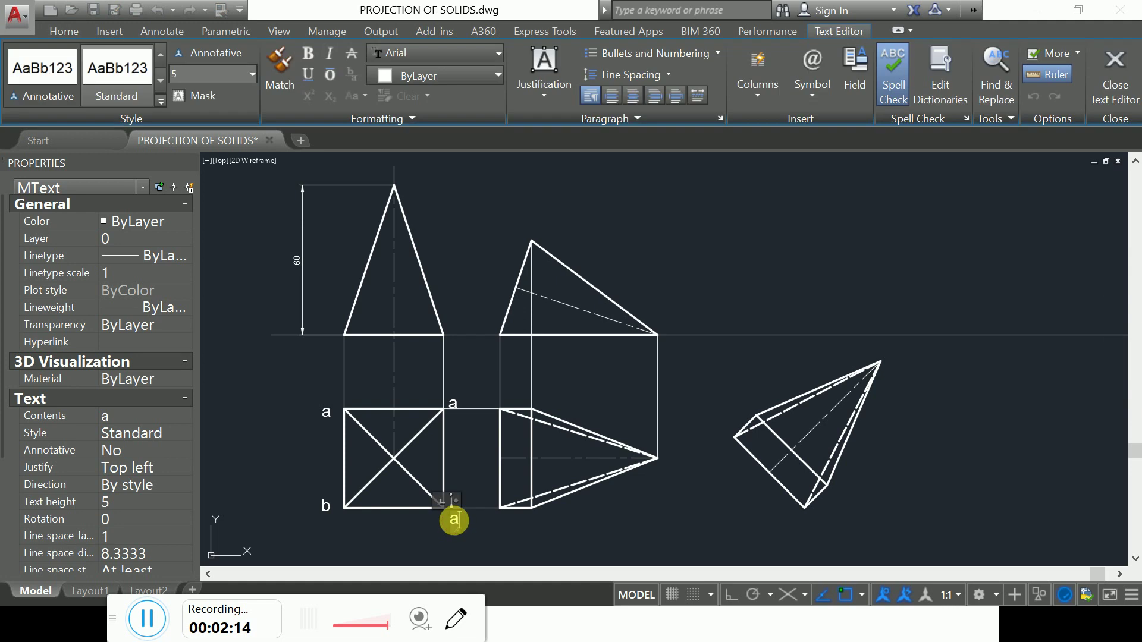
type("c")
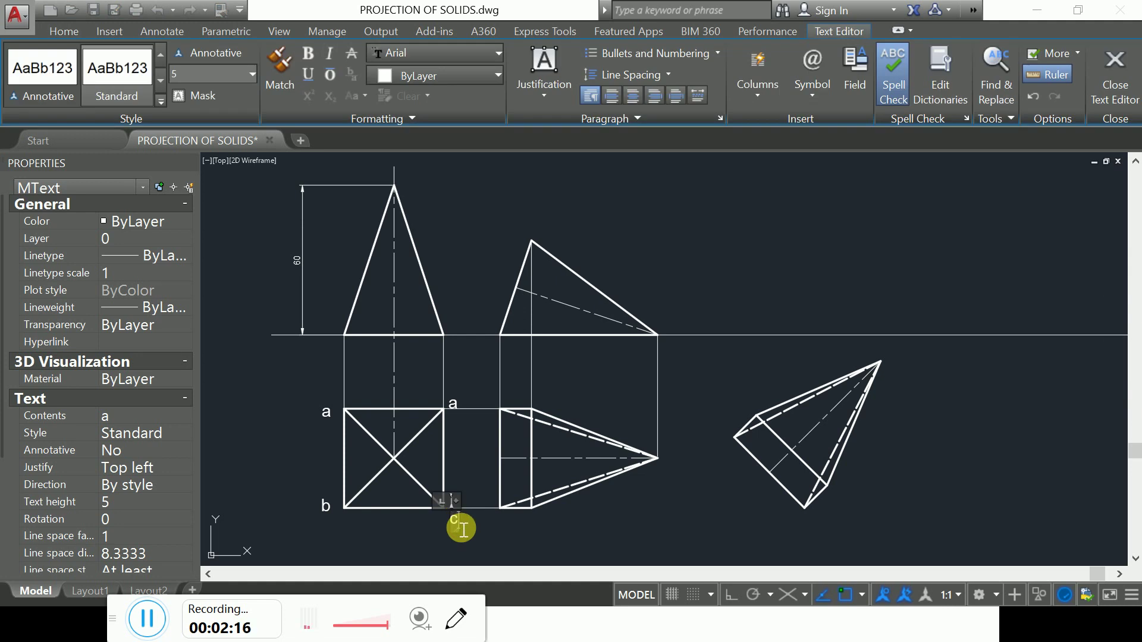
left_click(485, 522)
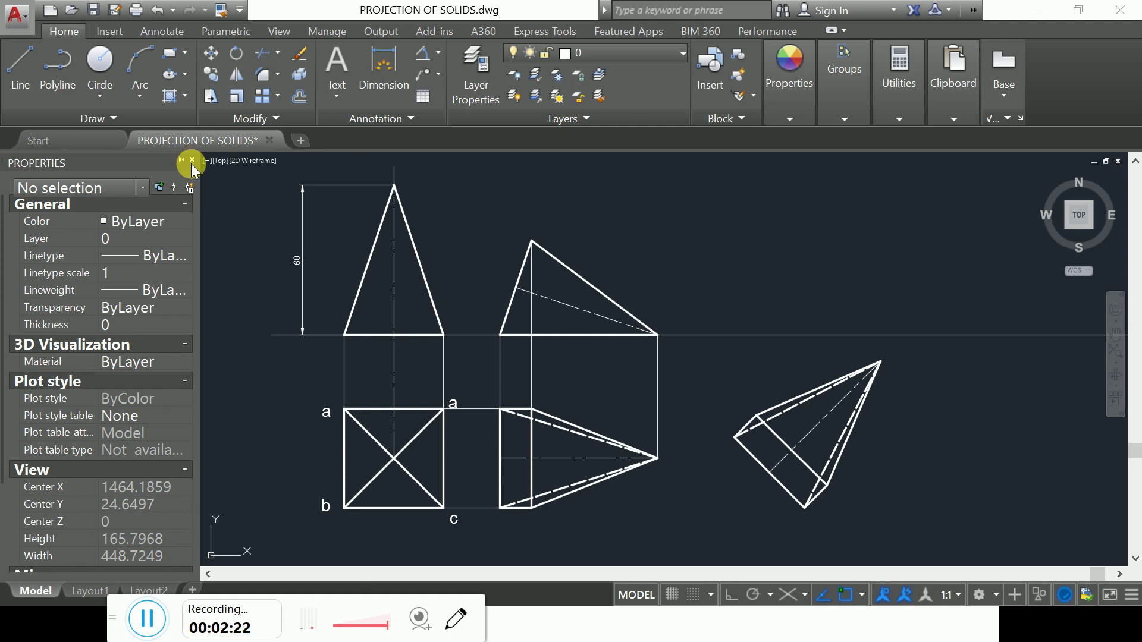
Close the Properties palette and change the top-right copy to d
left_click(192, 160)
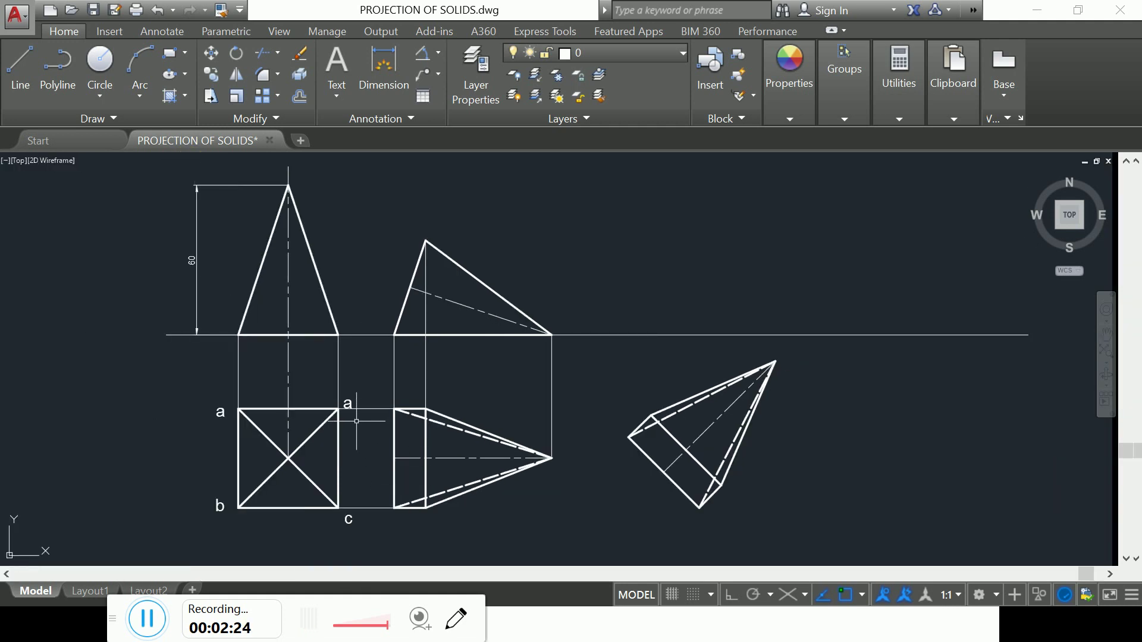
left_click(346, 401)
double_click(347, 401)
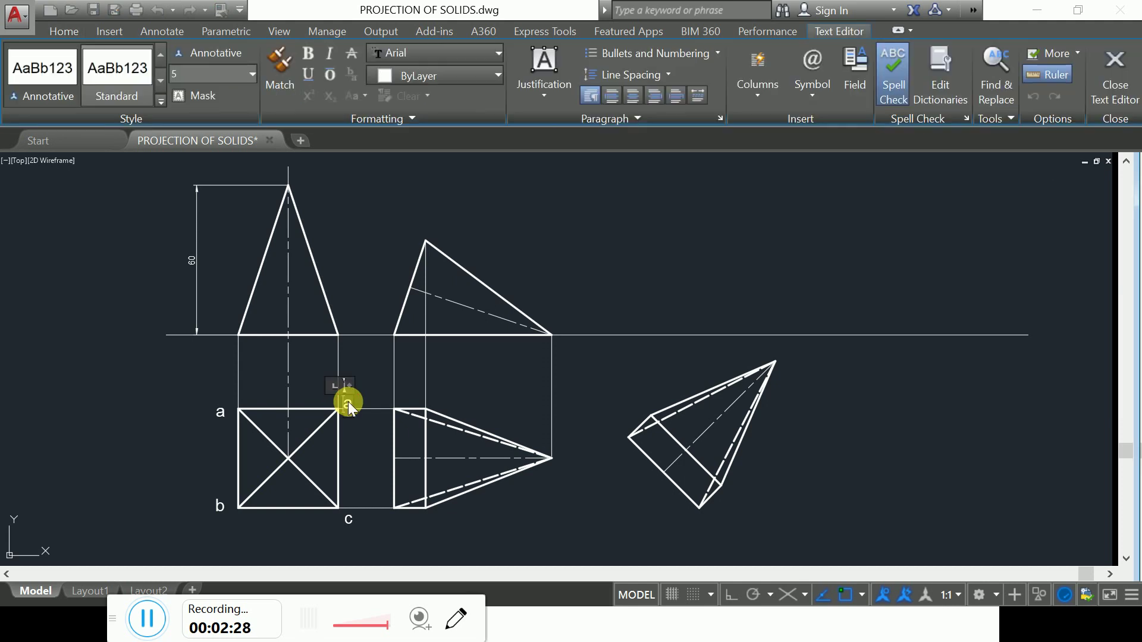
key("BackSpace")
type("d")
left_click(476, 544)
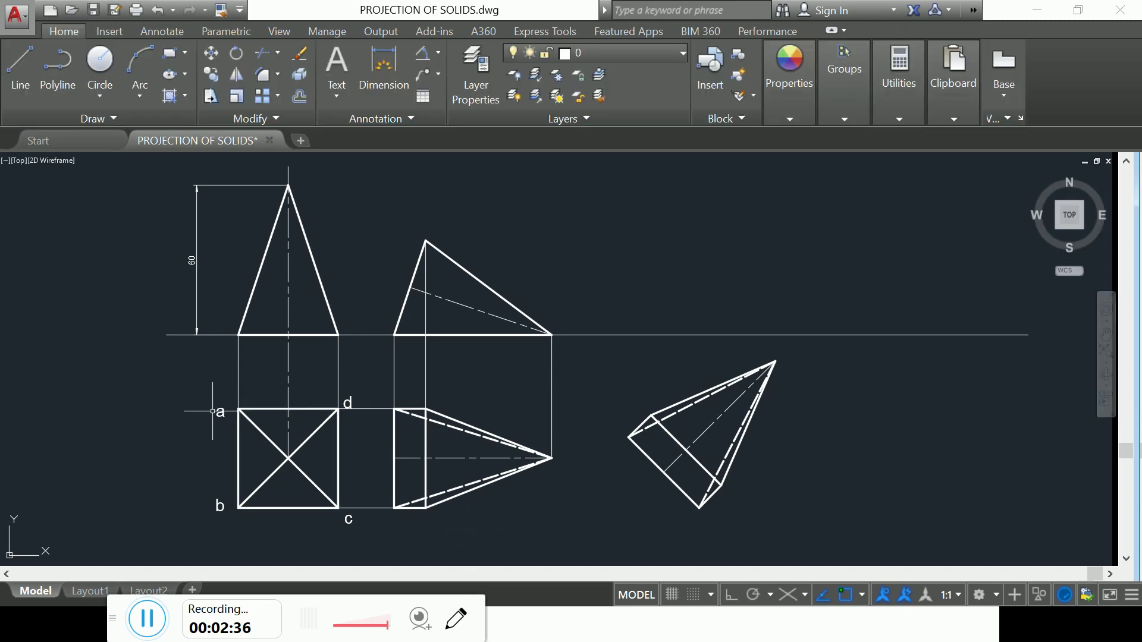
left_click(216, 410)
Copy label a to the front view's left and right base corners
left_click(209, 79)
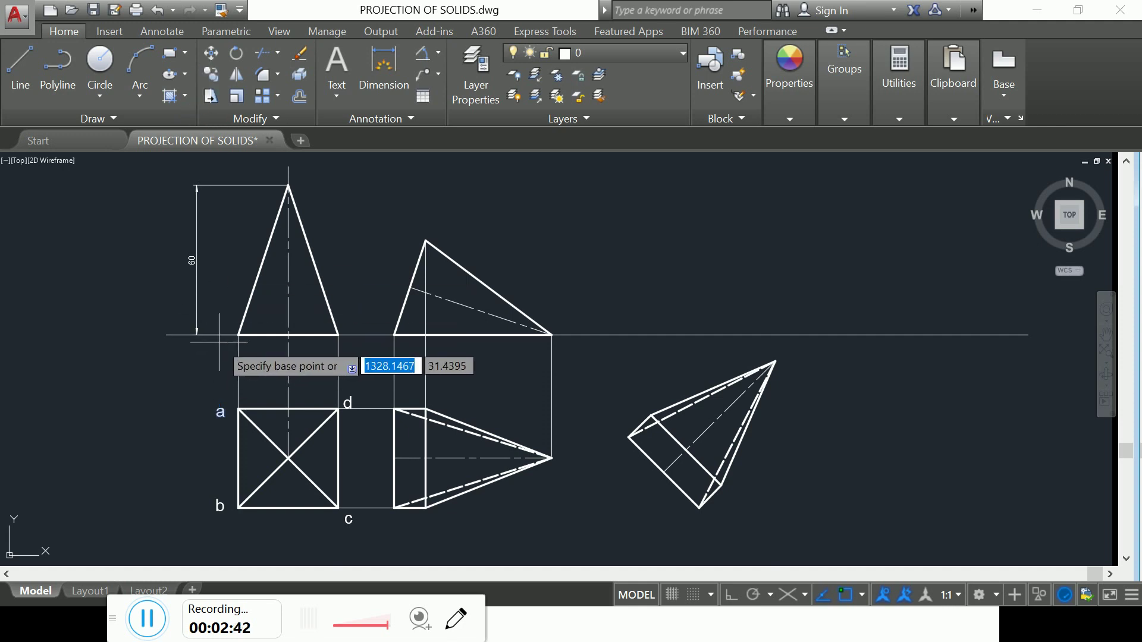
left_click(224, 415)
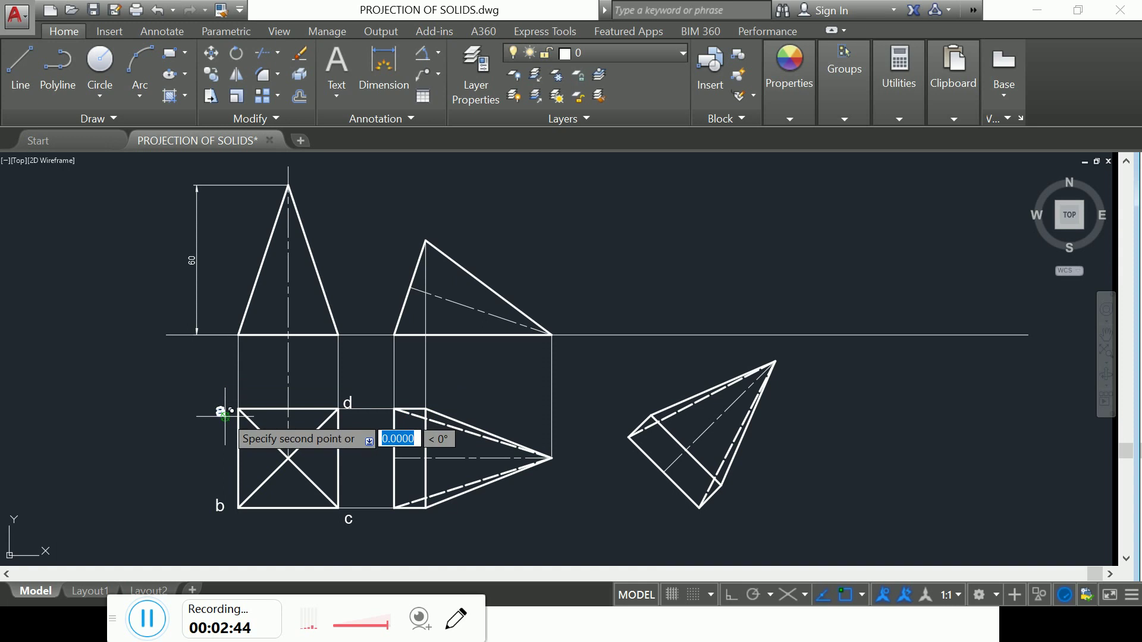
left_click(225, 347)
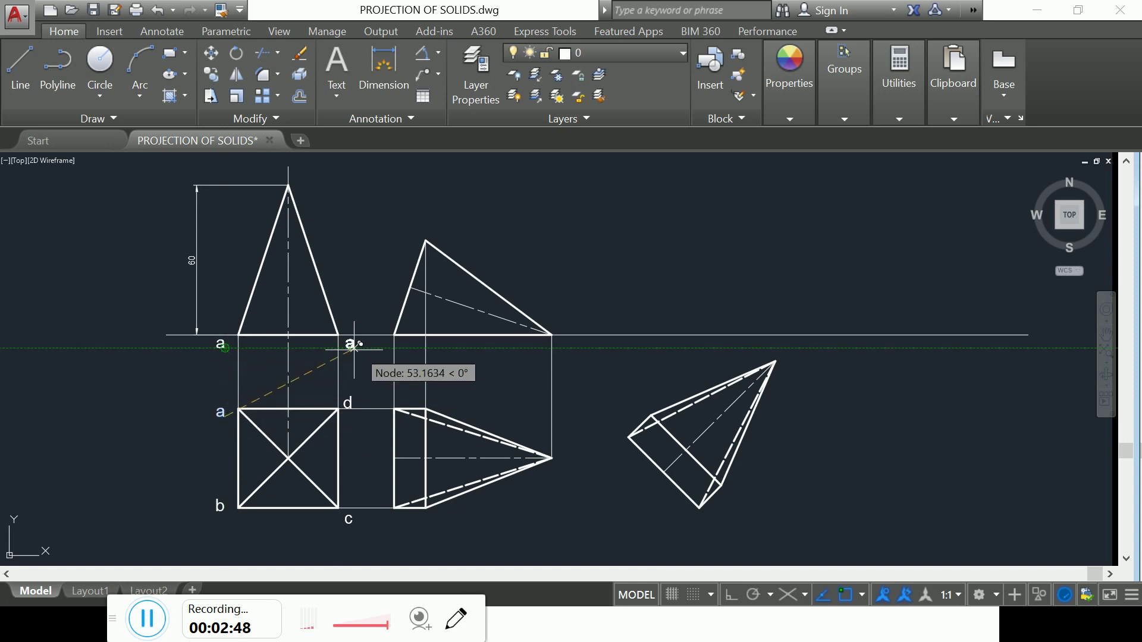
left_click(354, 347)
key("Escape")
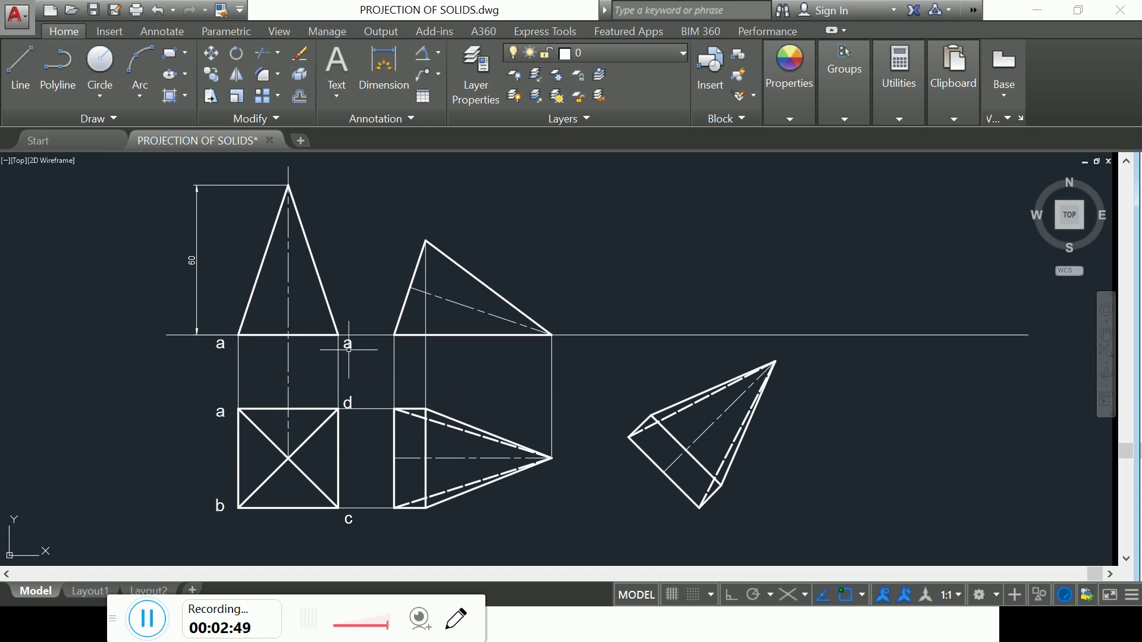
Edit the two base-corner copies to read a',b' and c',d'
left_click(221, 342)
double_click(221, 342)
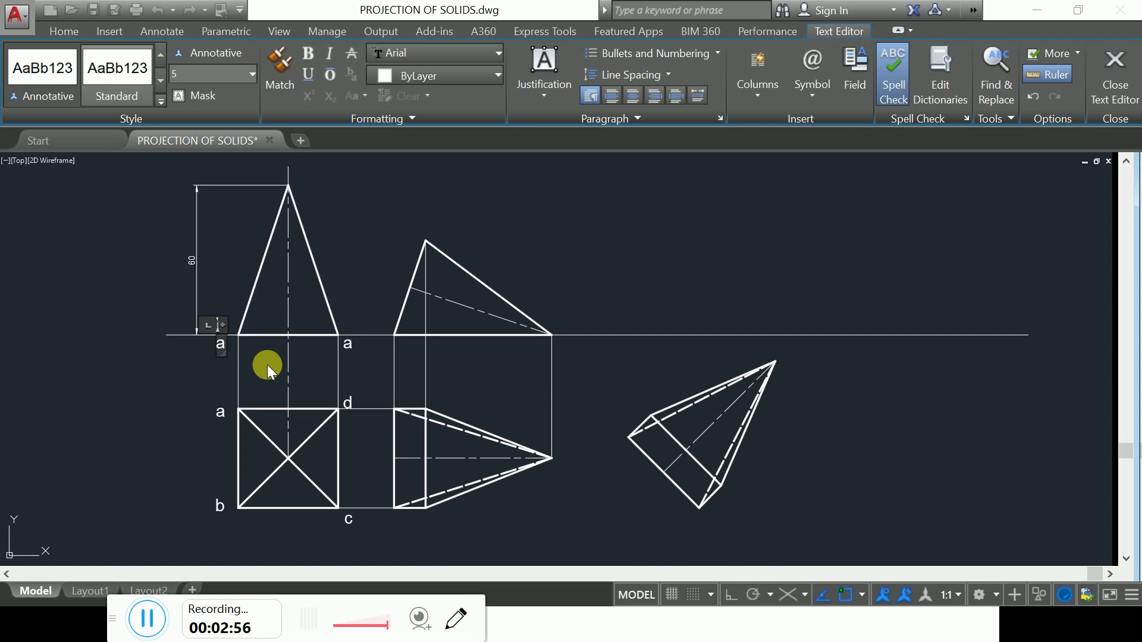
type("\"")
key("BackSpace")
type("',b")
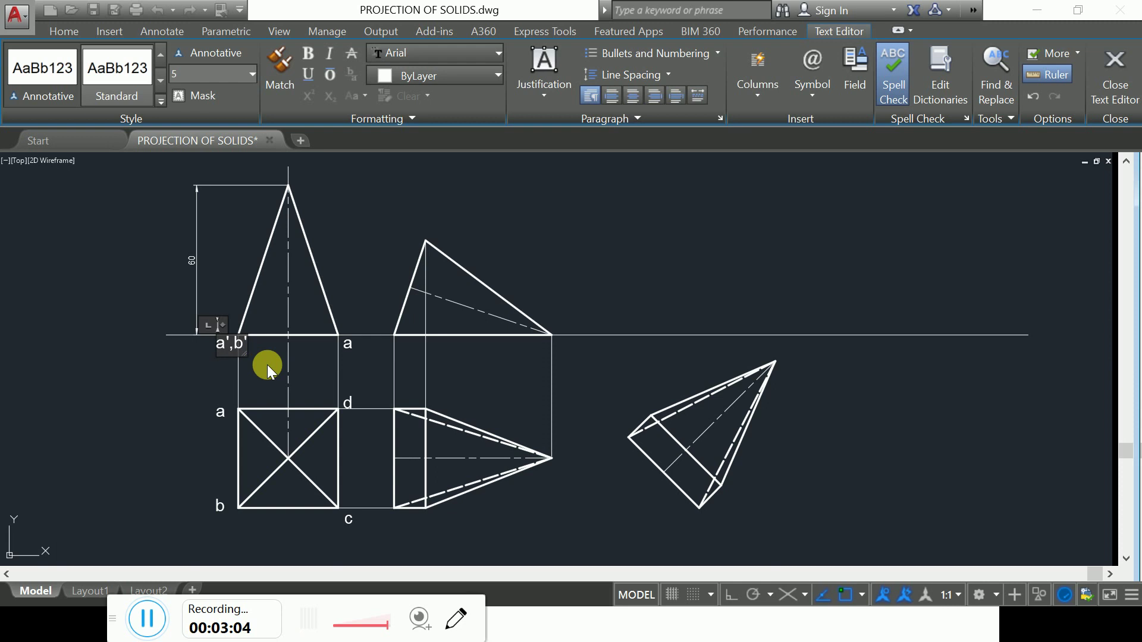
left_click(350, 344)
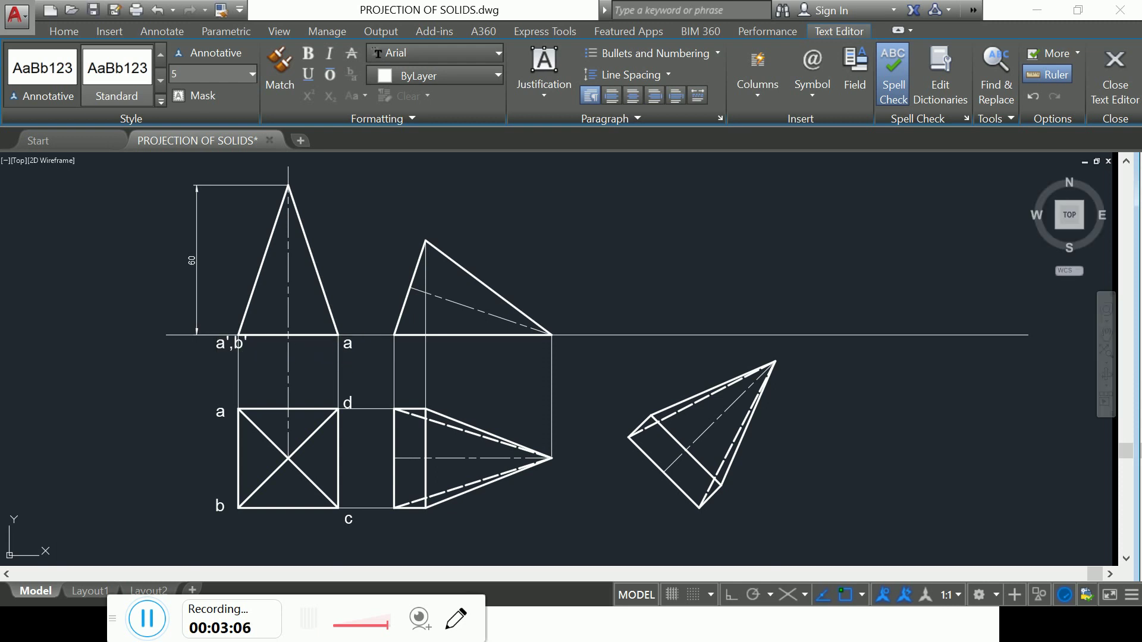
double_click(348, 342)
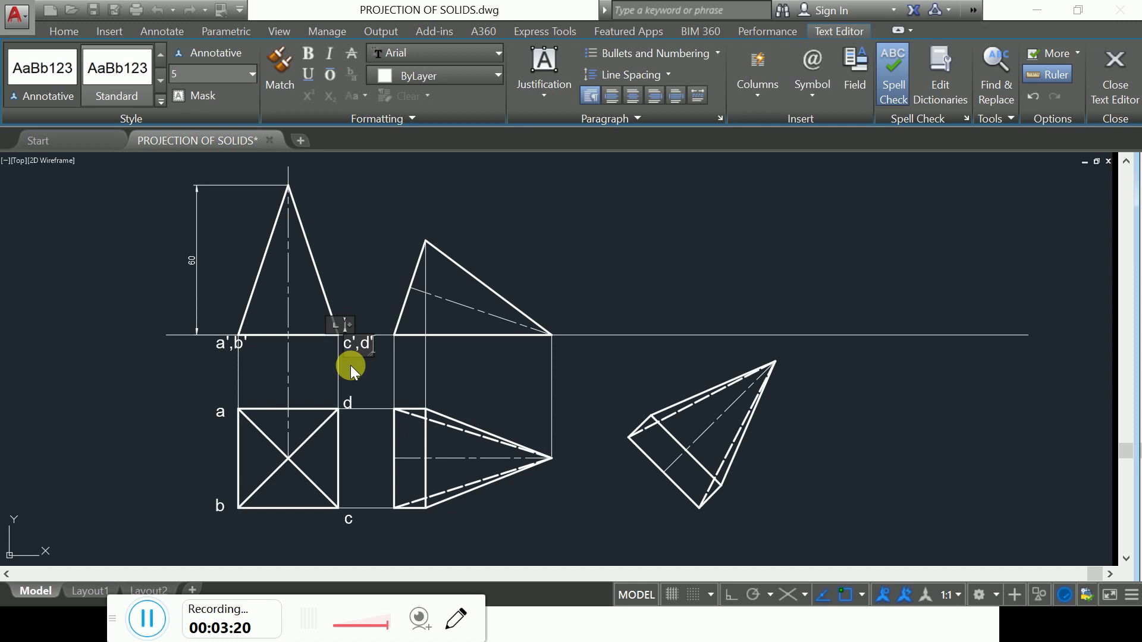
left_click(331, 371)
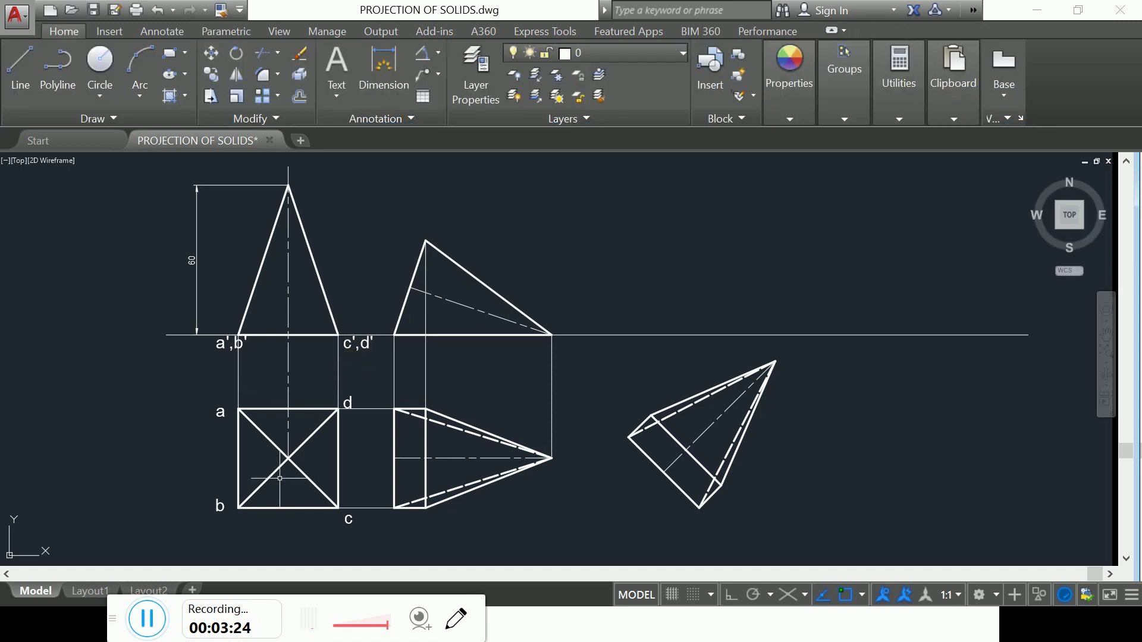
Place a copy of label a at the square's centre, where the diagonals cross
left_click(208, 54)
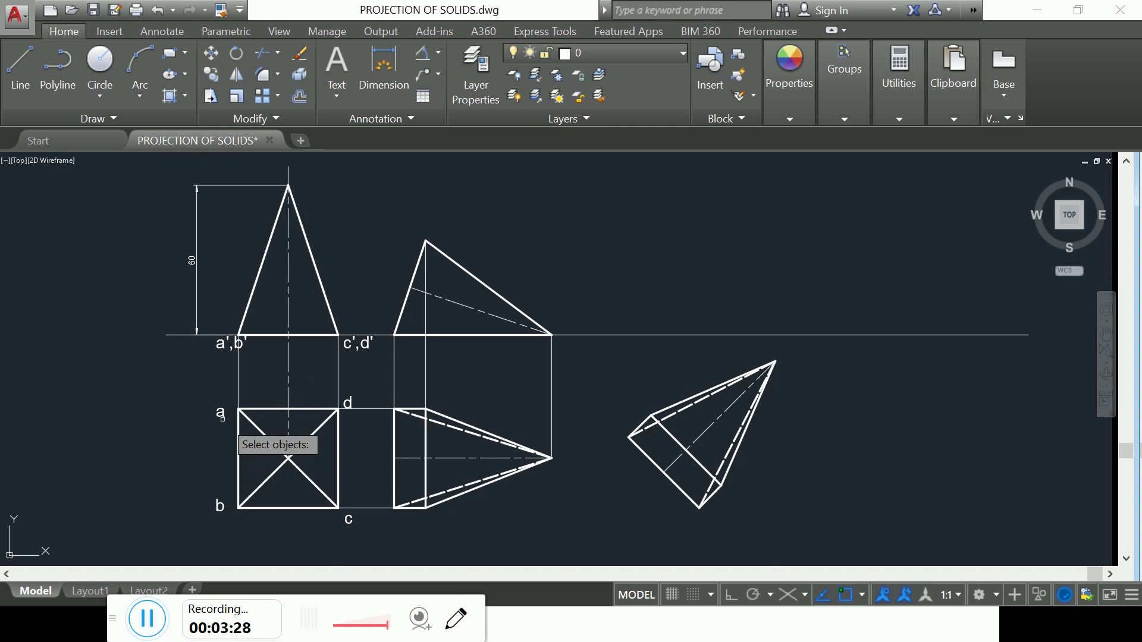
left_click(222, 413)
key("Return")
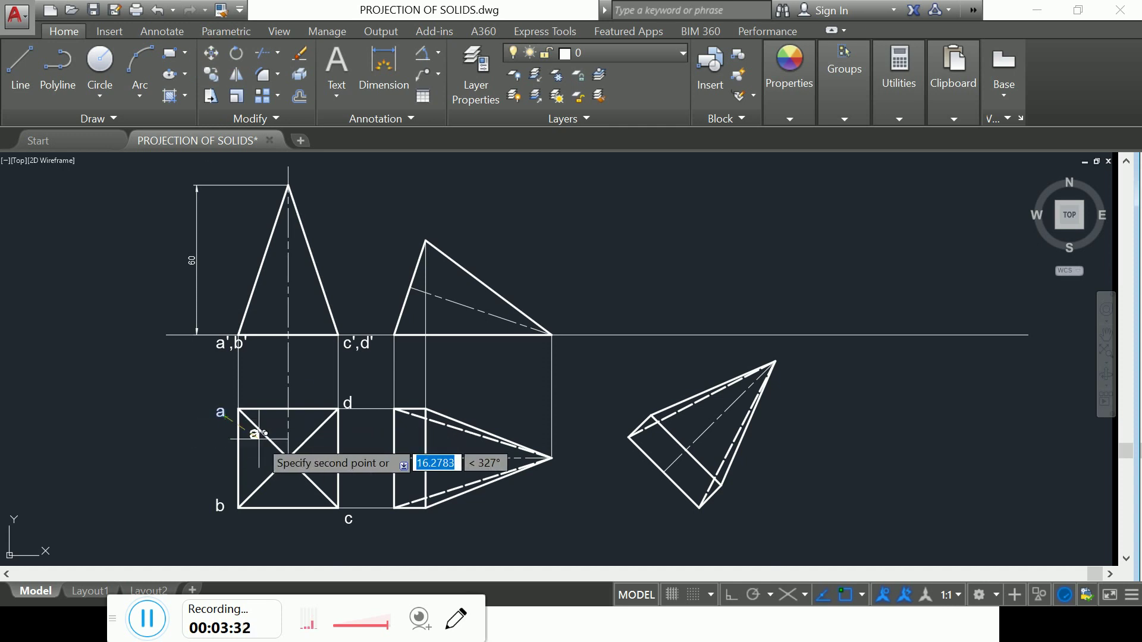
left_click(225, 416)
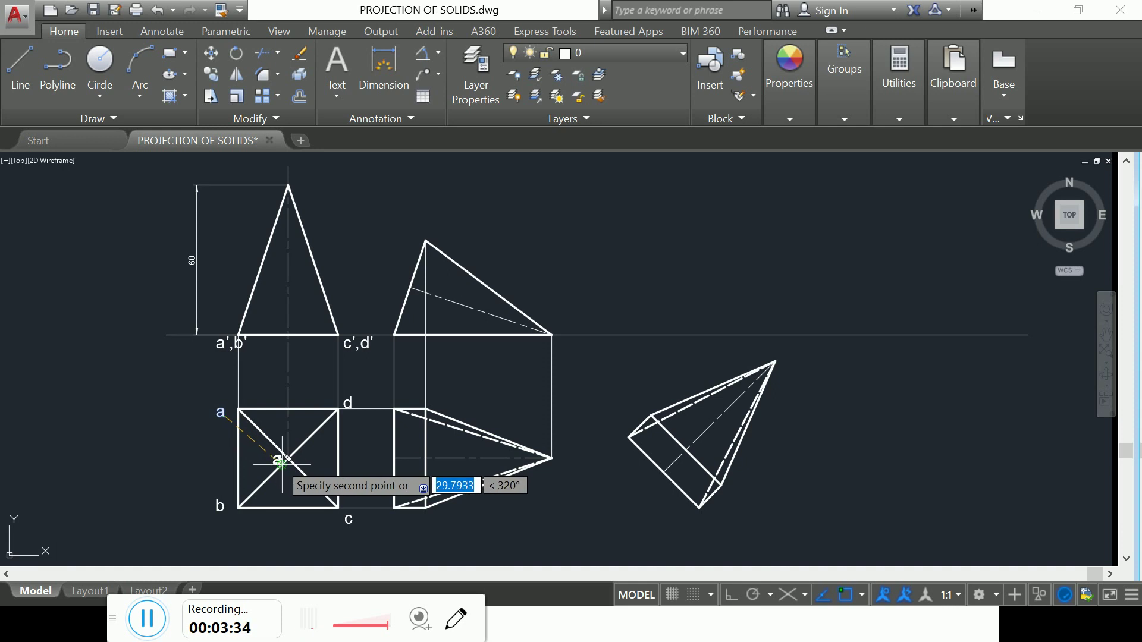
left_click(278, 460)
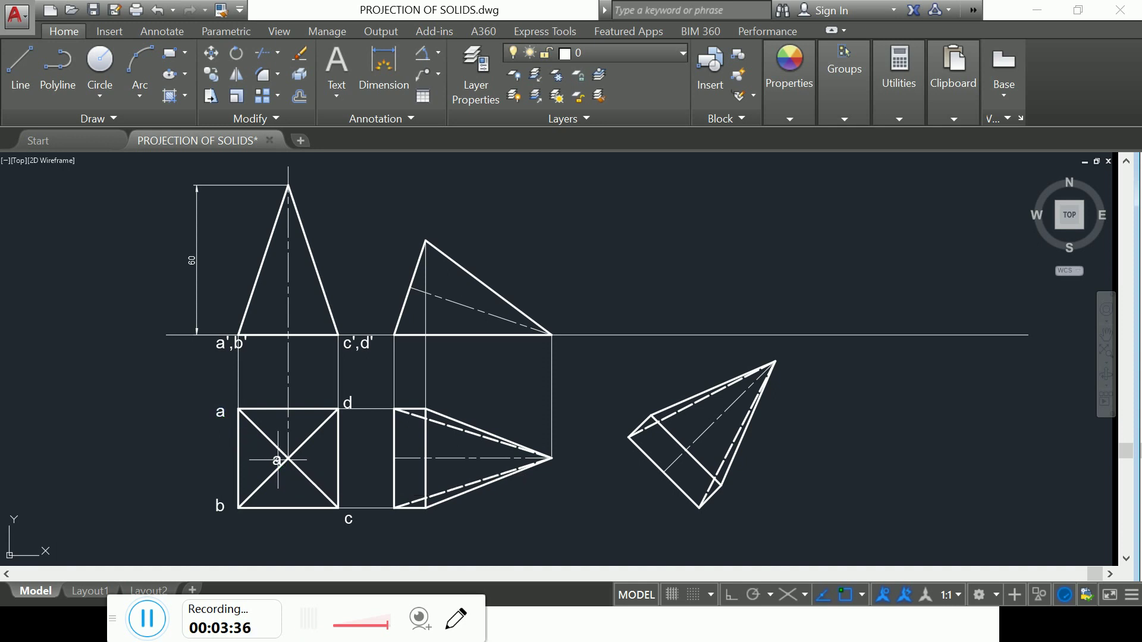
Edit the centre label to read o
left_click(278, 461)
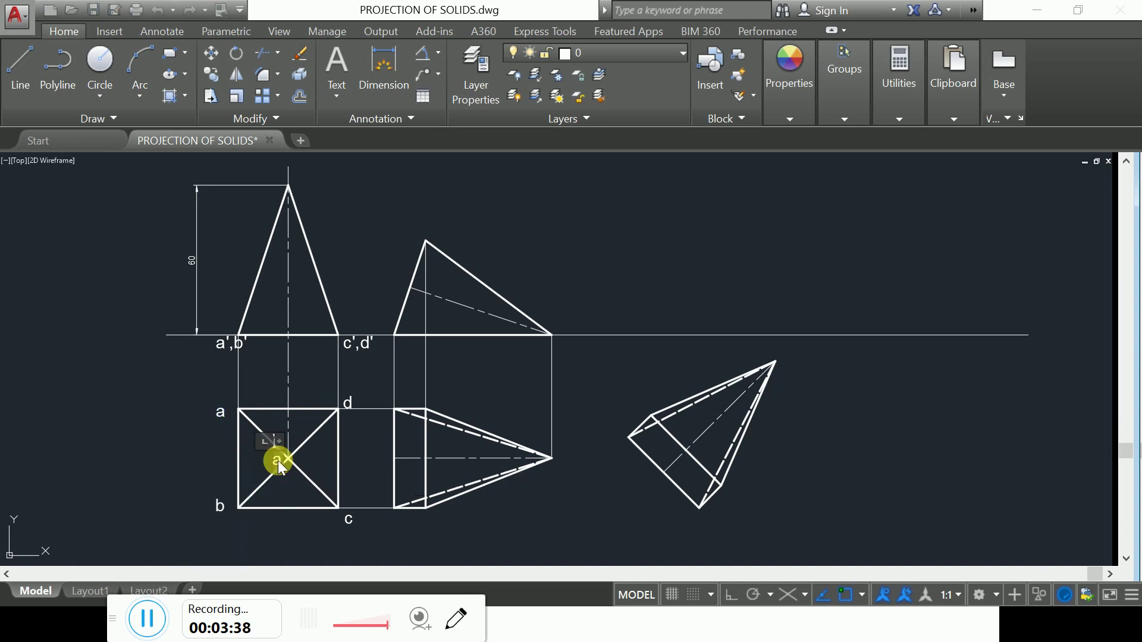
double_click(277, 461)
key("BackSpace")
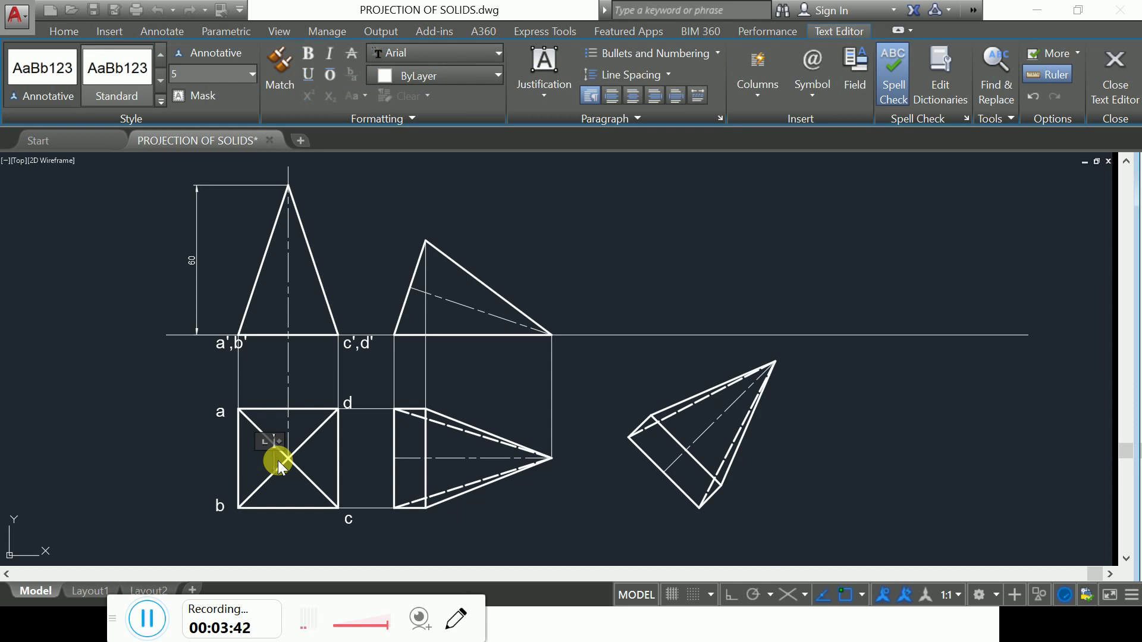
type("c")
left_click(384, 532)
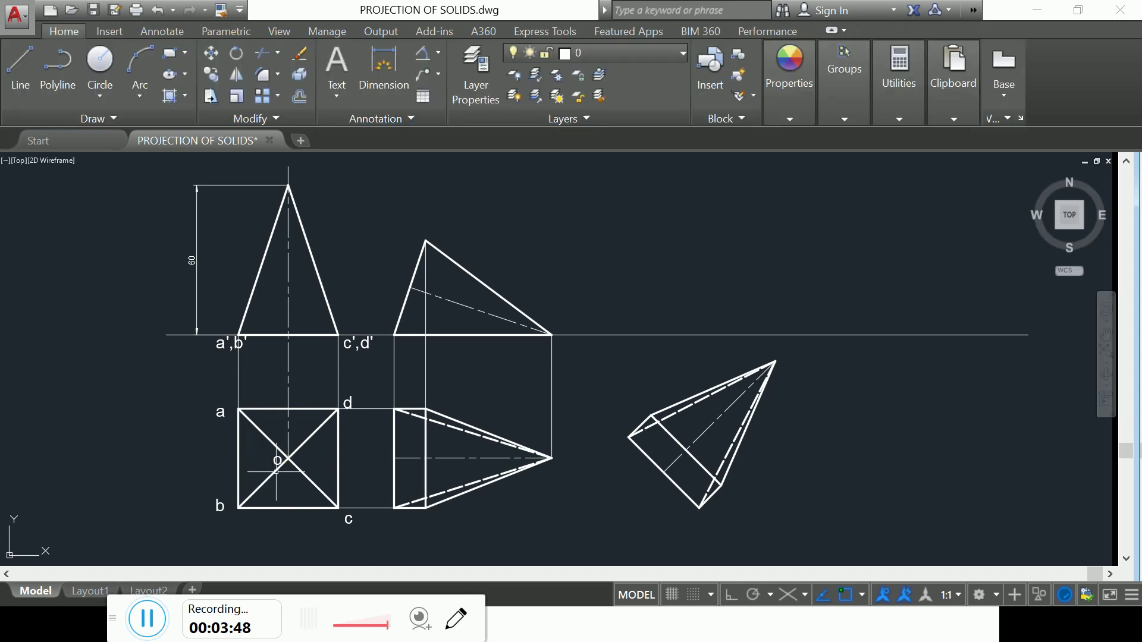
left_click(268, 466)
left_click(275, 459)
Copy the plan's o label above the front-view apex and edit it to o'
left_click(211, 75)
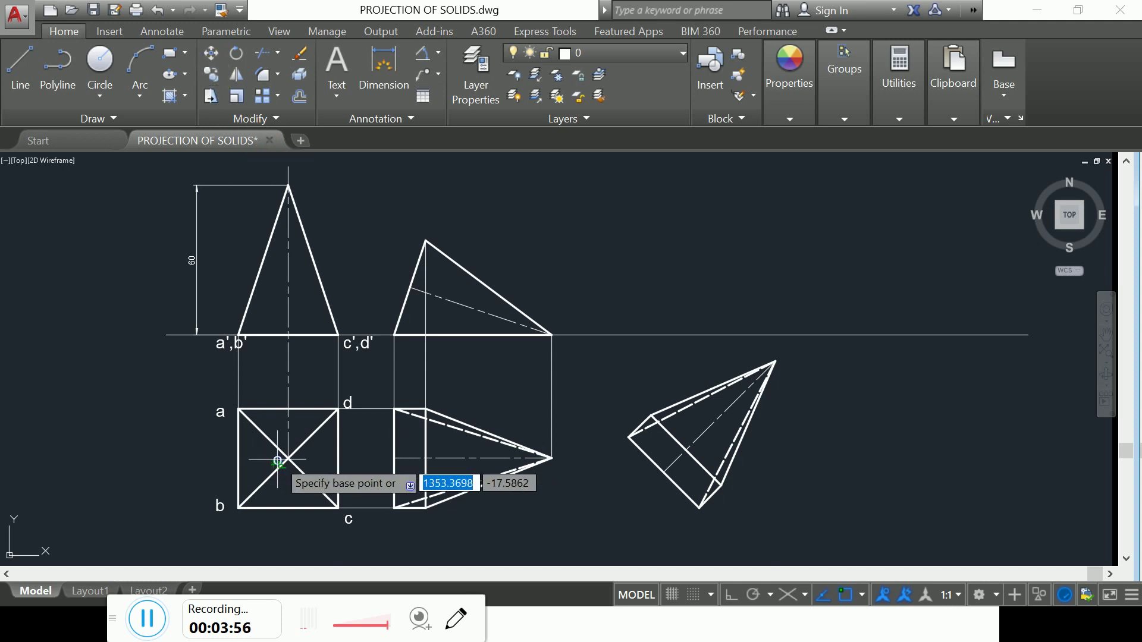
left_click(275, 459)
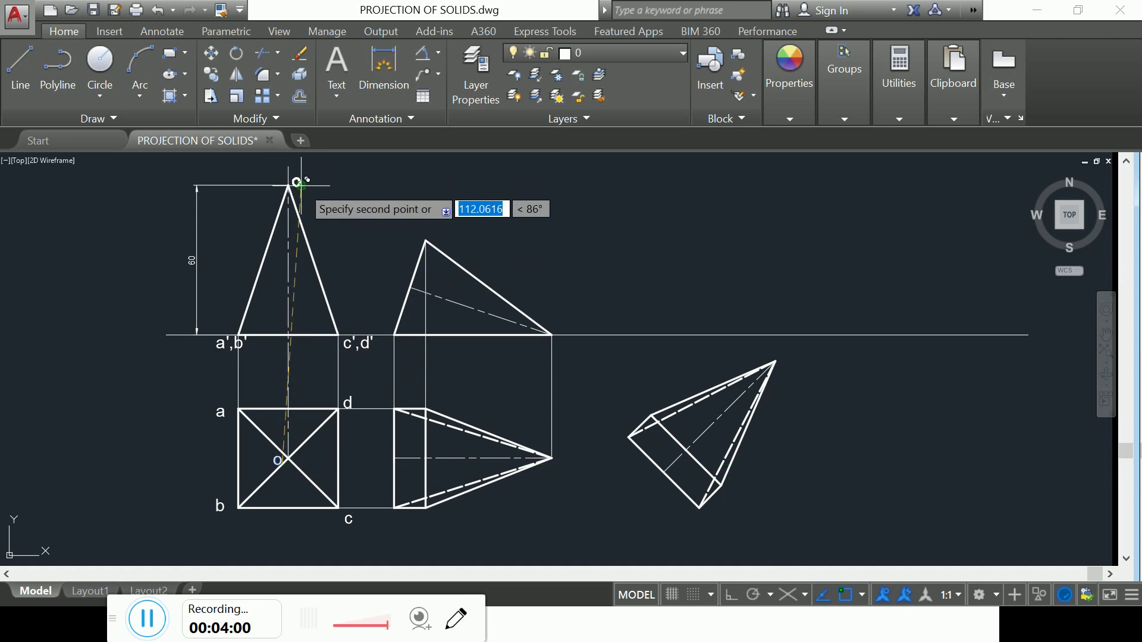
left_click(297, 182)
left_click(297, 181)
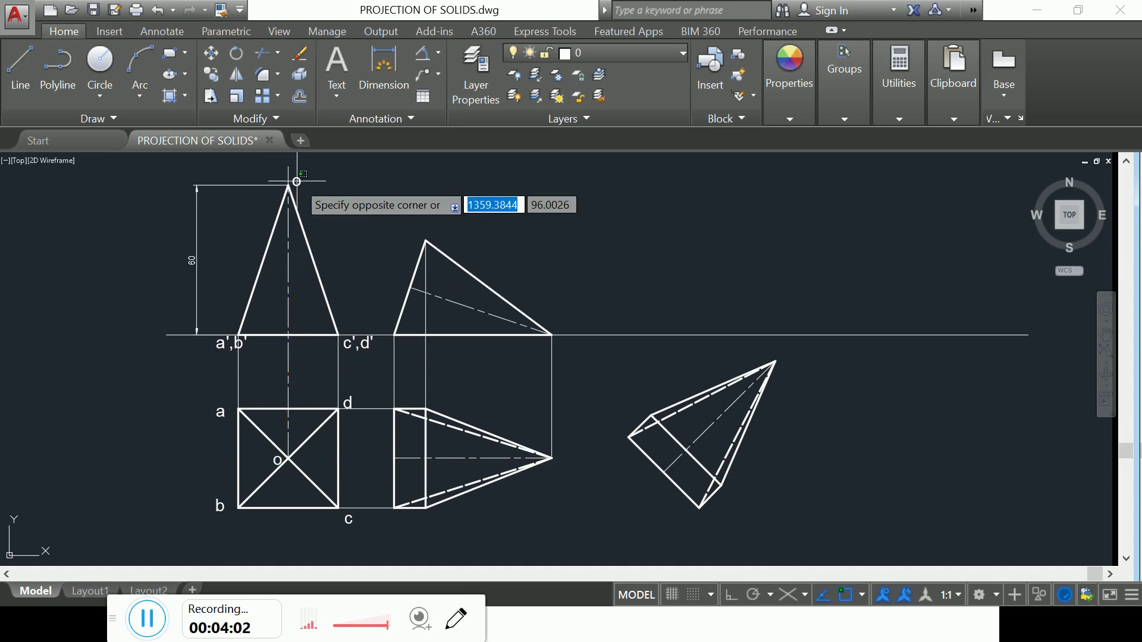
key("Escape")
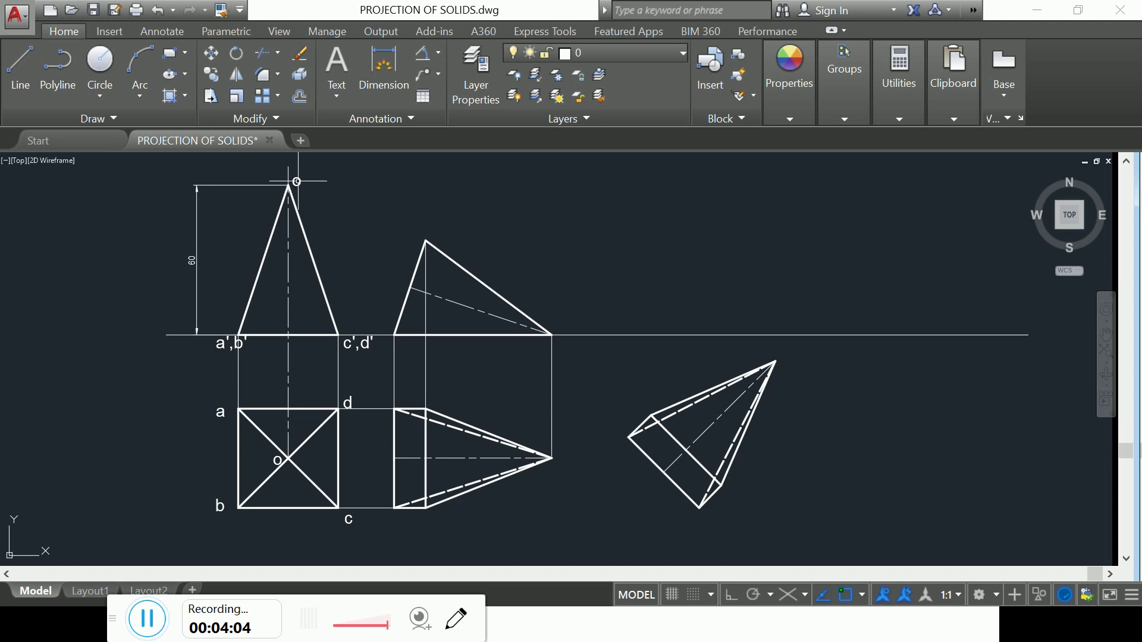
double_click(297, 180)
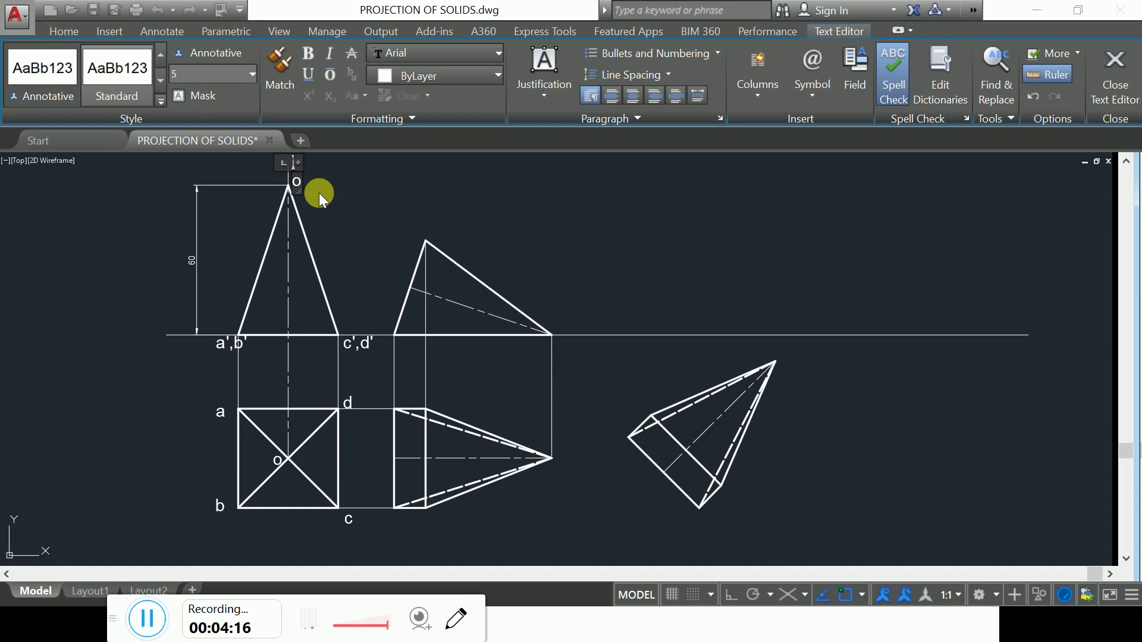
left_click(328, 195)
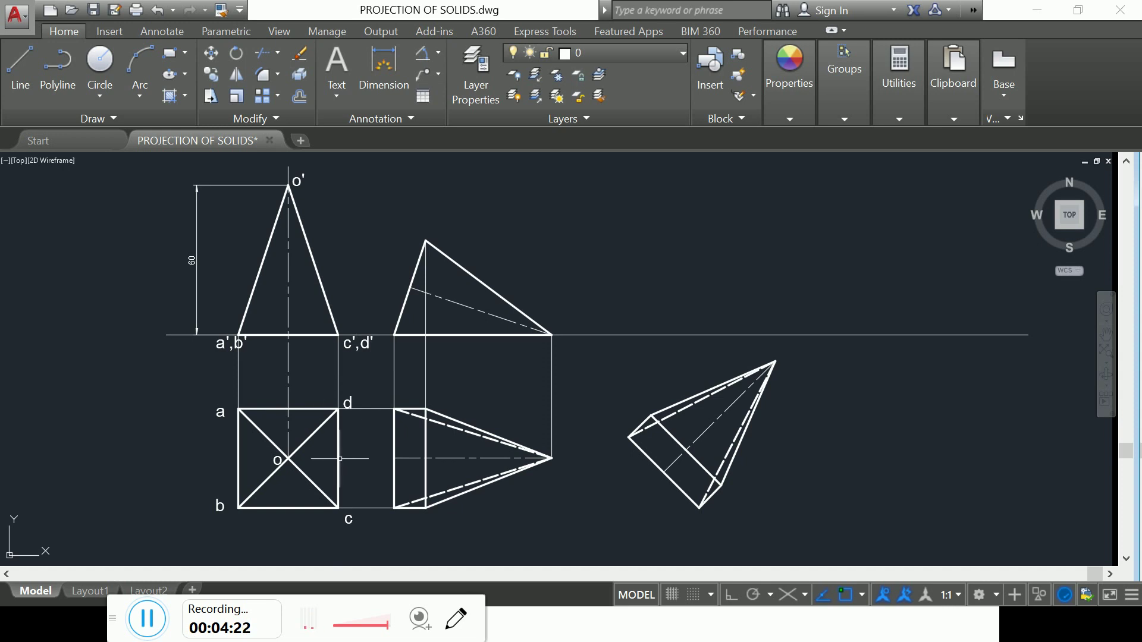
Copy the o' label to the tilted front view's right end
left_click(235, 76)
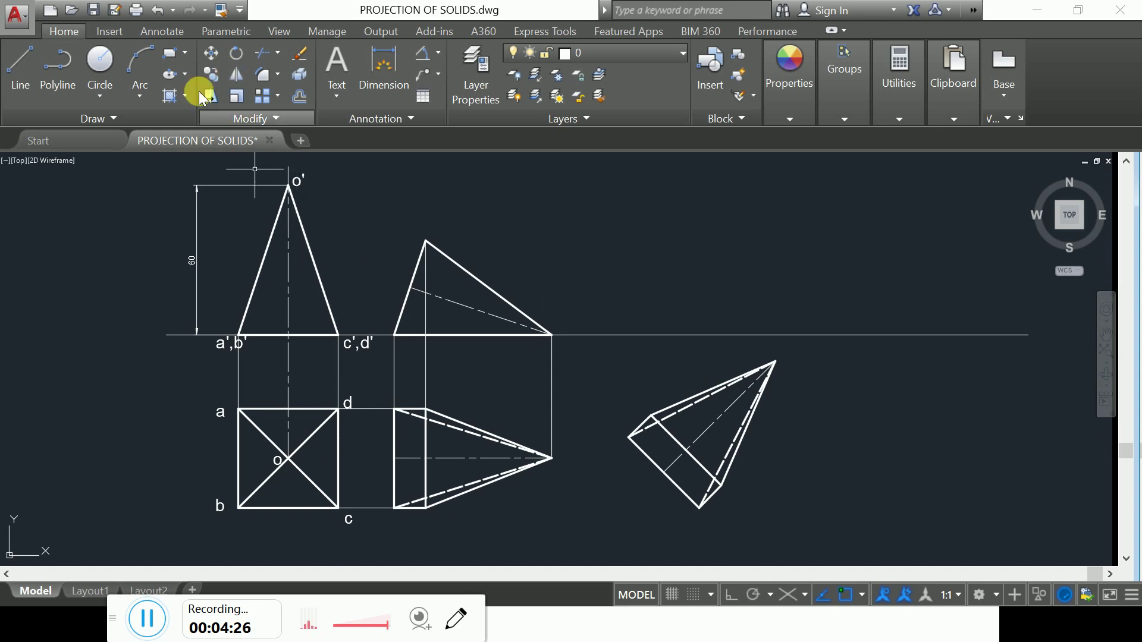
left_click(216, 73)
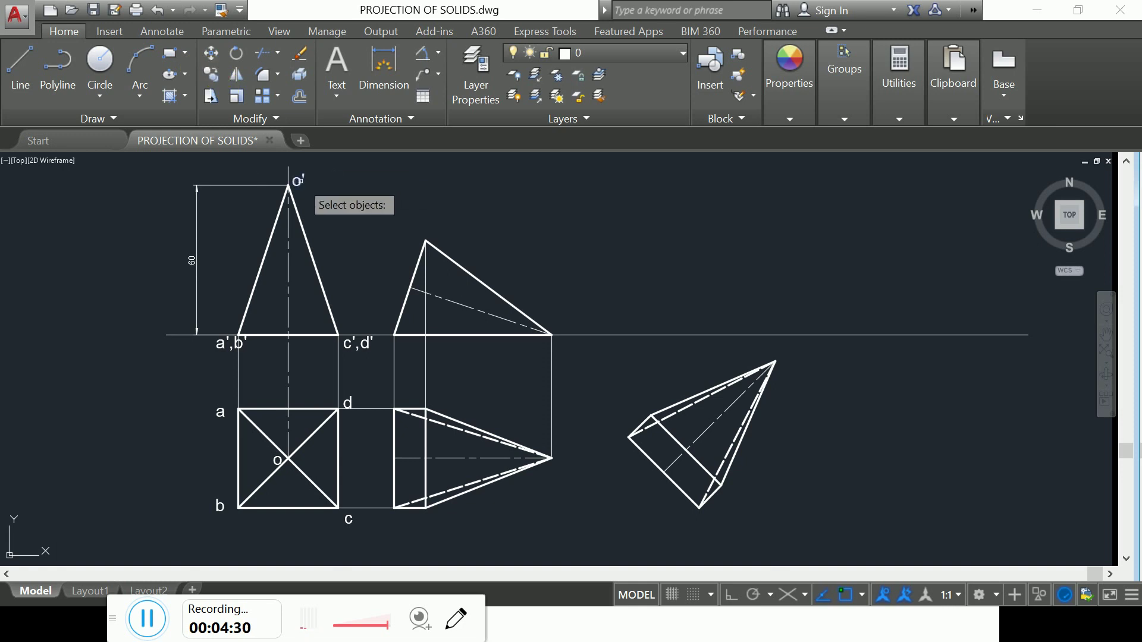
key("Return")
left_click(300, 183)
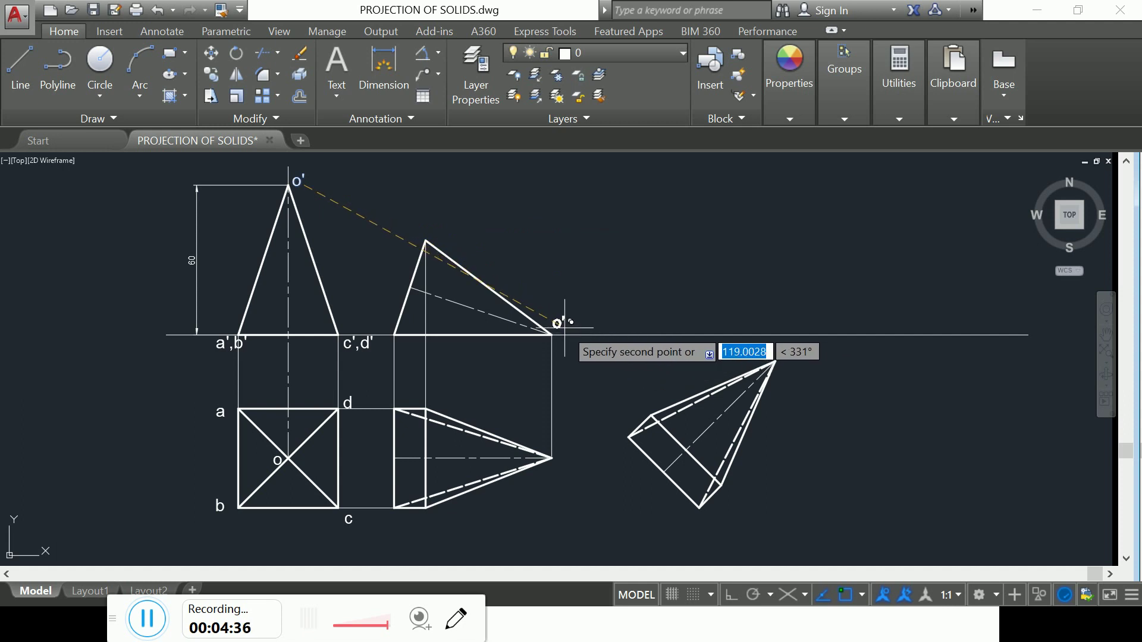
left_click(558, 328)
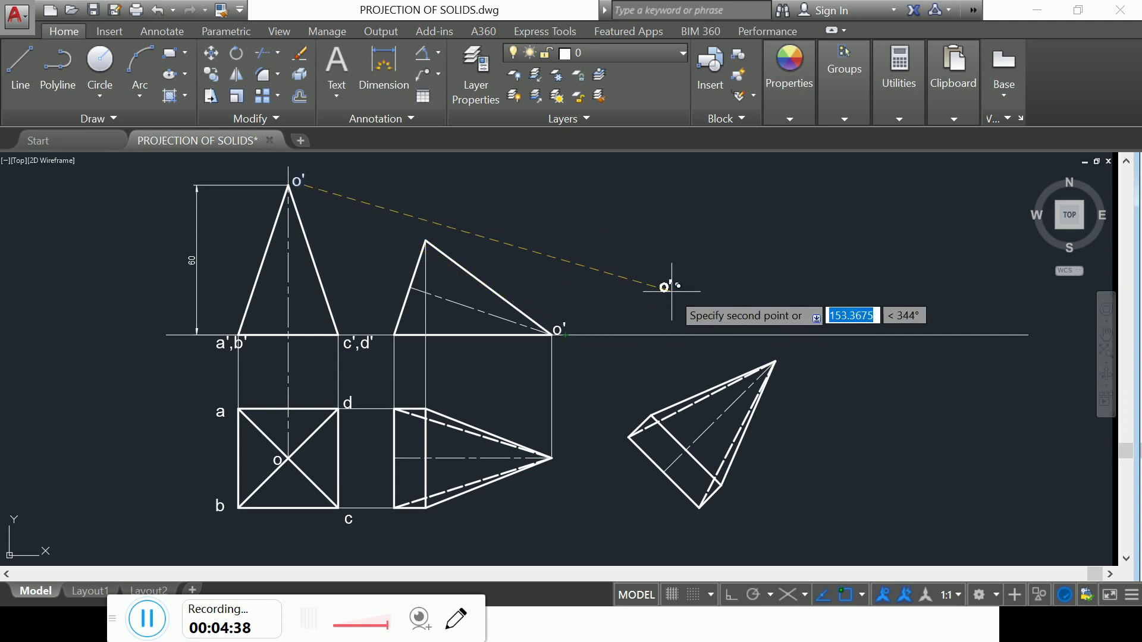
key("Escape")
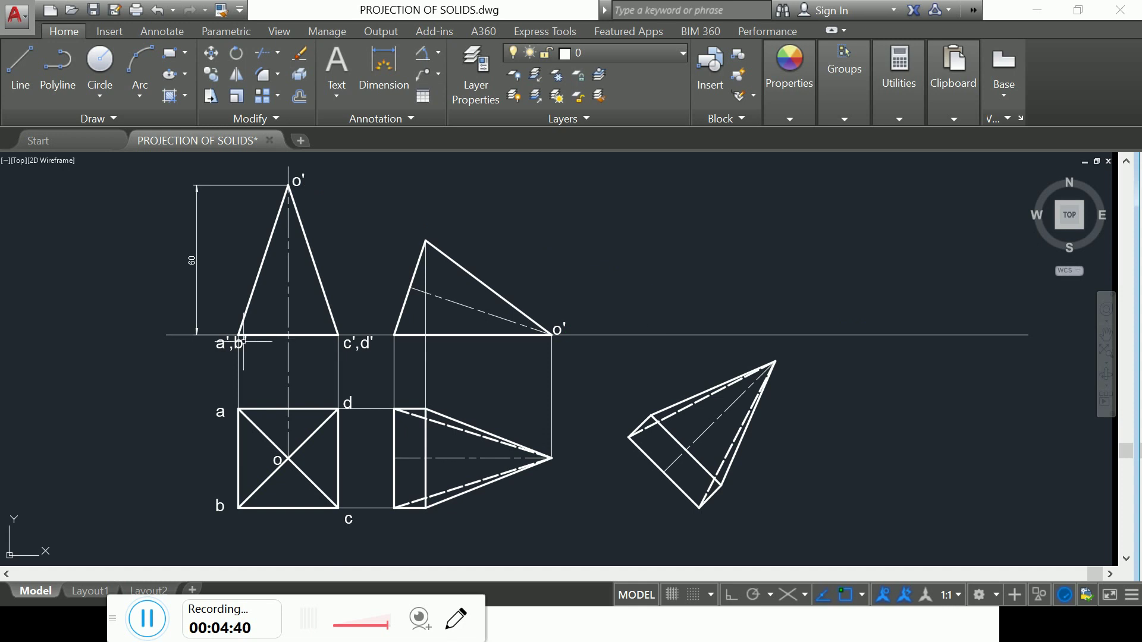
Copy the a',b' label above the tilted view's apex
left_click(213, 76)
left_click(224, 344)
key("Return")
left_click(223, 346)
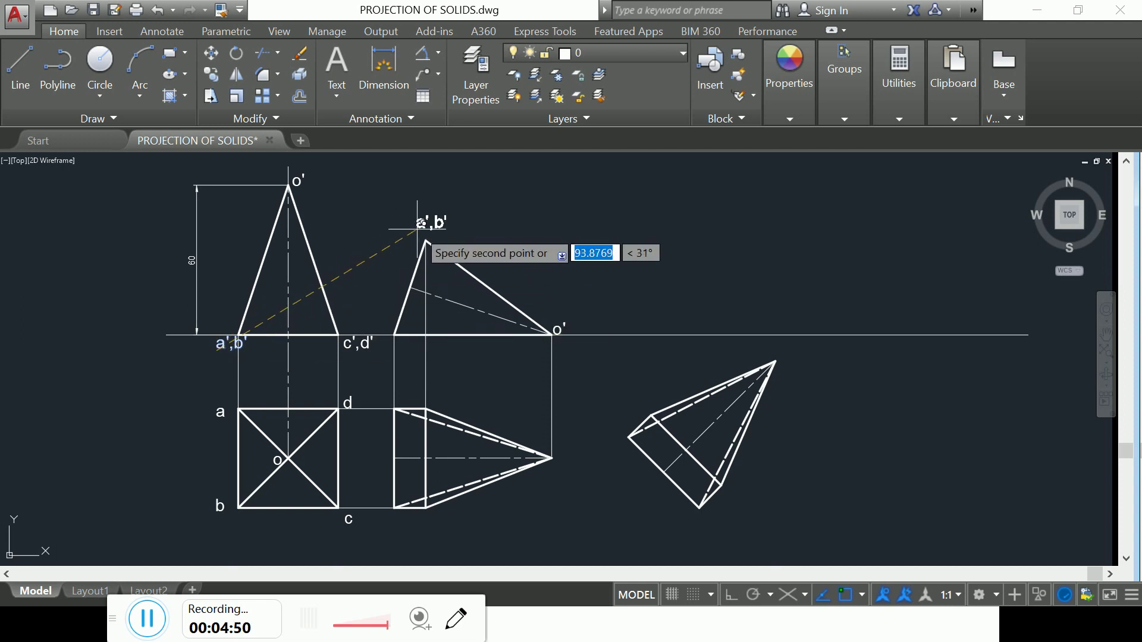
left_click(421, 226)
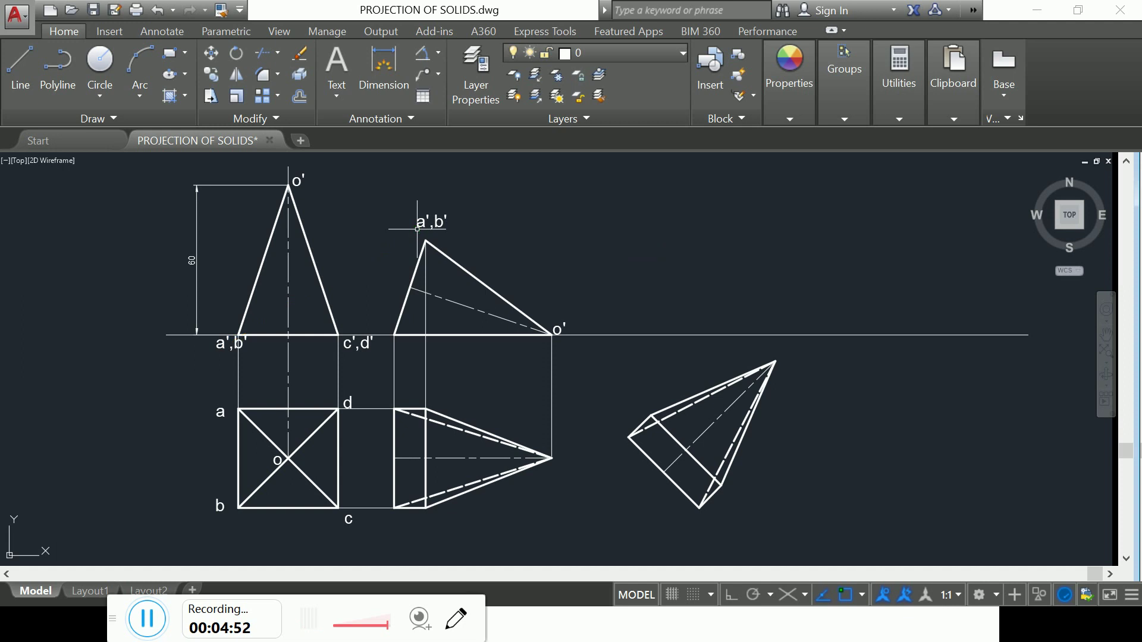
Copy the c',d' label to the tilted view's left corner, nudging it just left of the corner
left_click(215, 79)
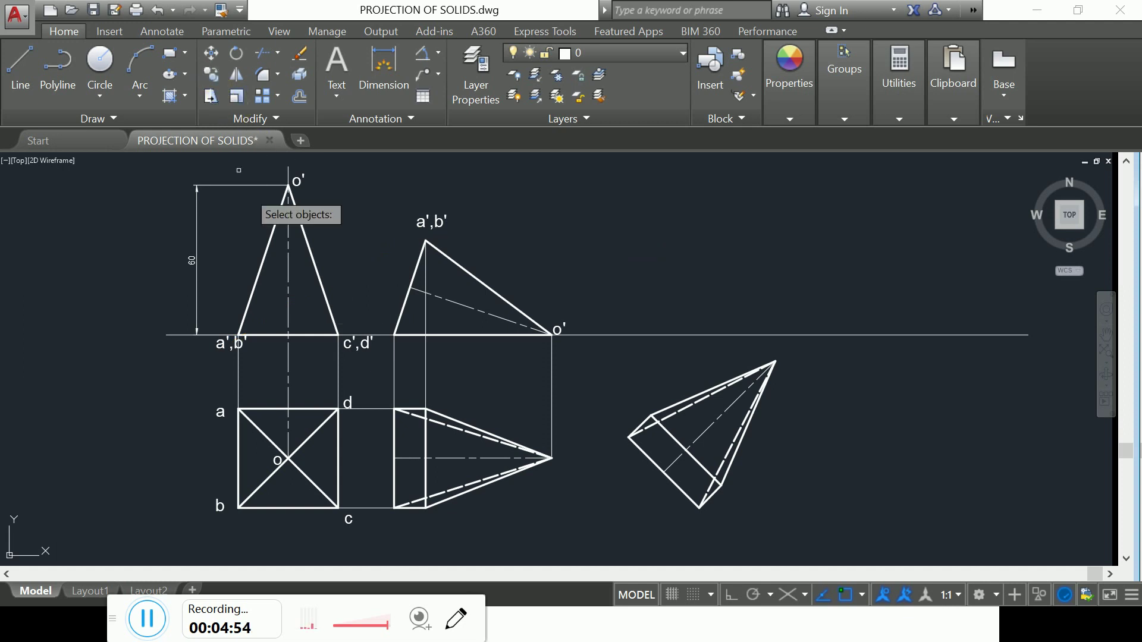
left_click(351, 343)
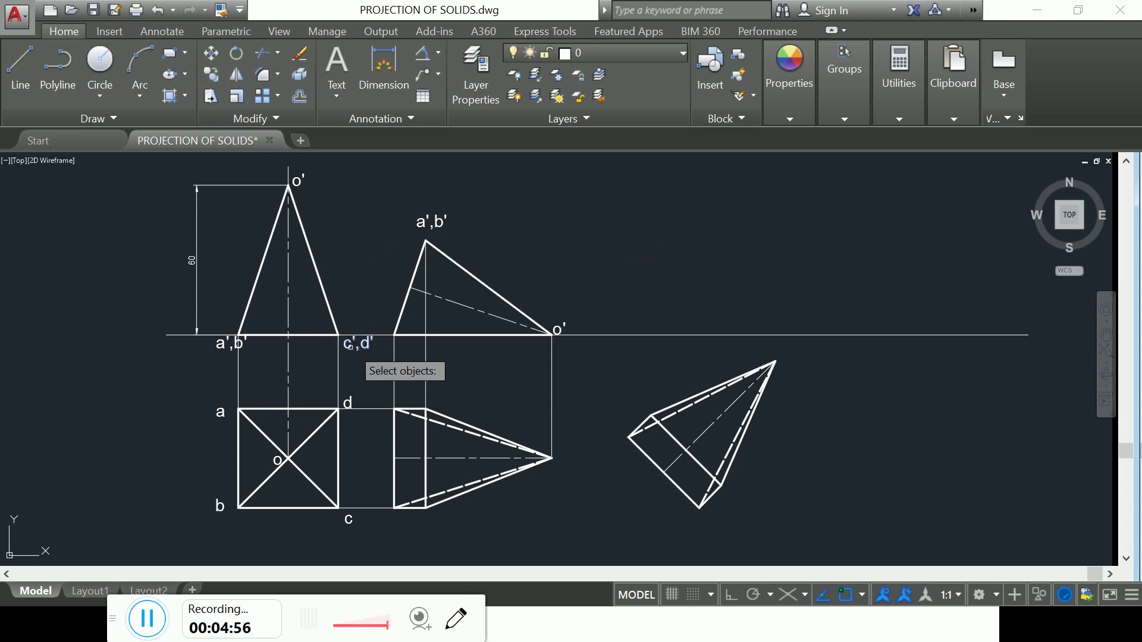
key("Return")
left_click(345, 351)
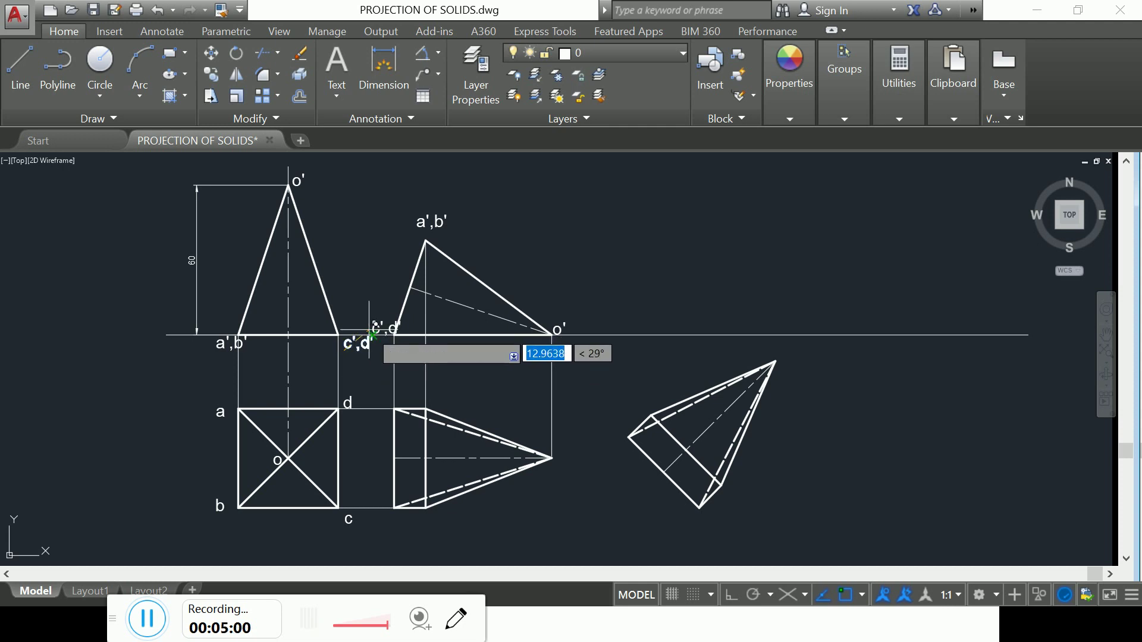
left_click(373, 337)
left_click(392, 329)
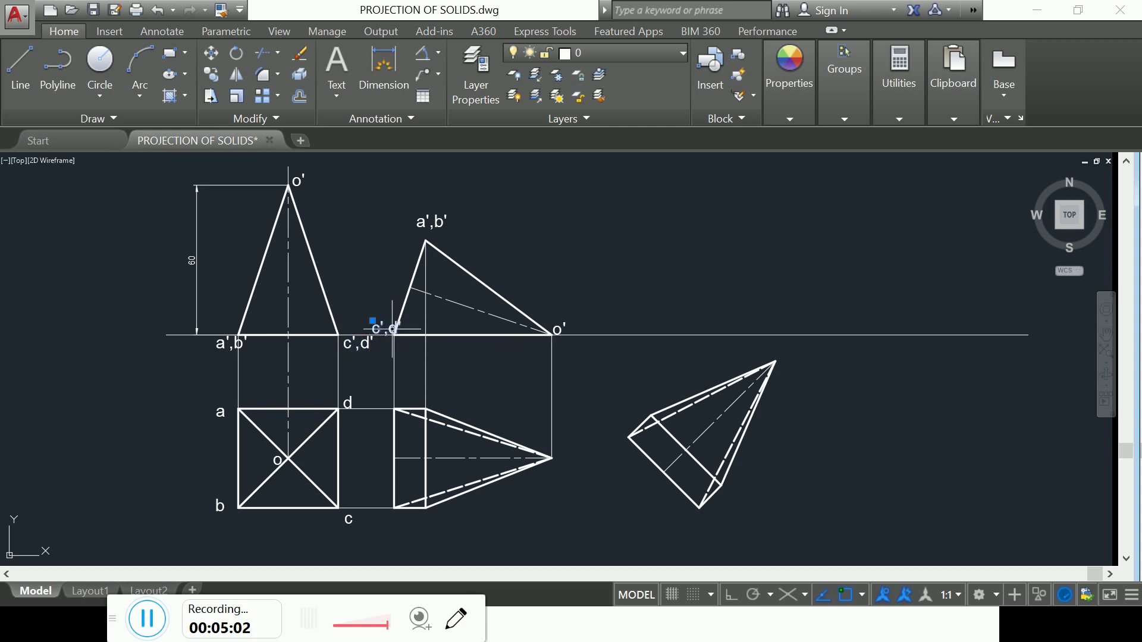
left_click(372, 322)
left_click(369, 327)
left_click(341, 352)
left_click(212, 72)
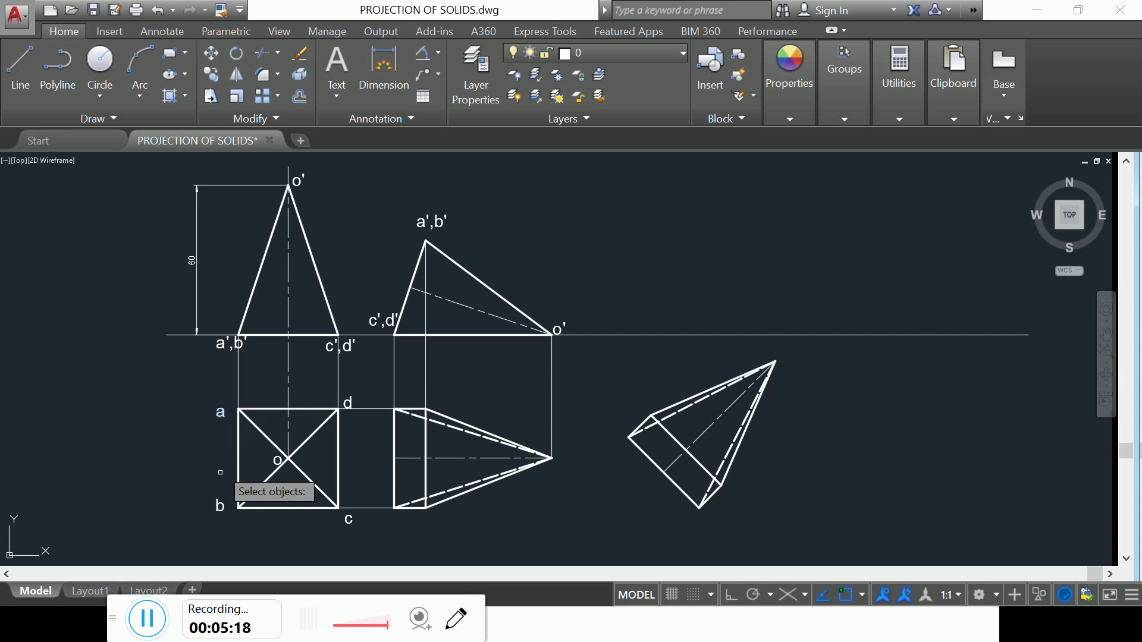
Copy the a and b labels beside the second plan, lowering b slightly
left_click(220, 506)
key("Return")
left_click(225, 515)
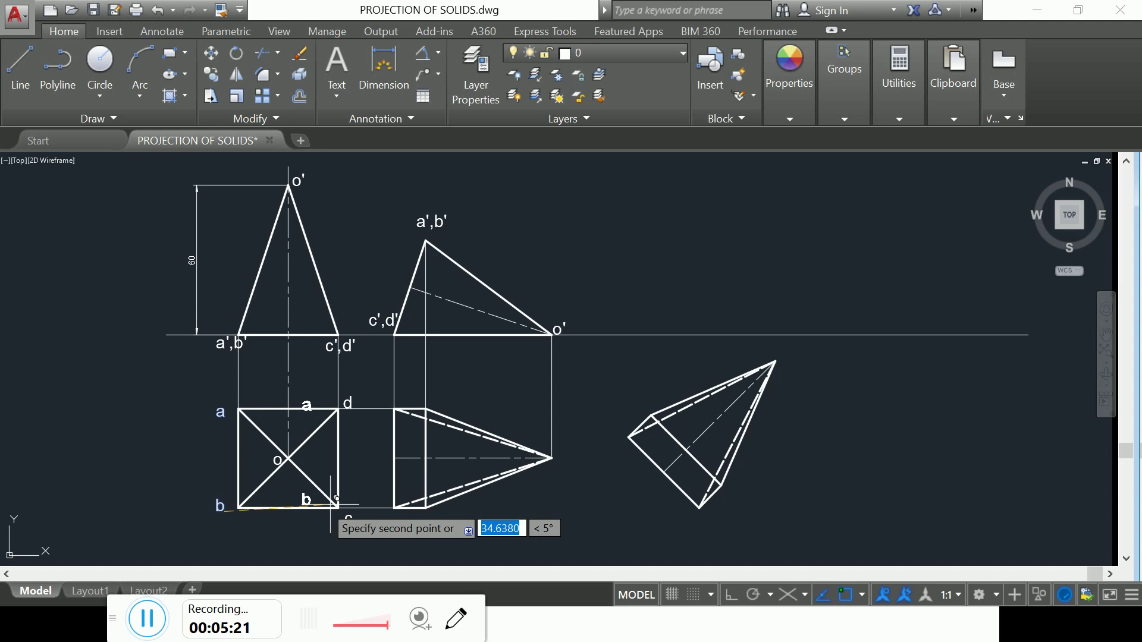
left_click(386, 509)
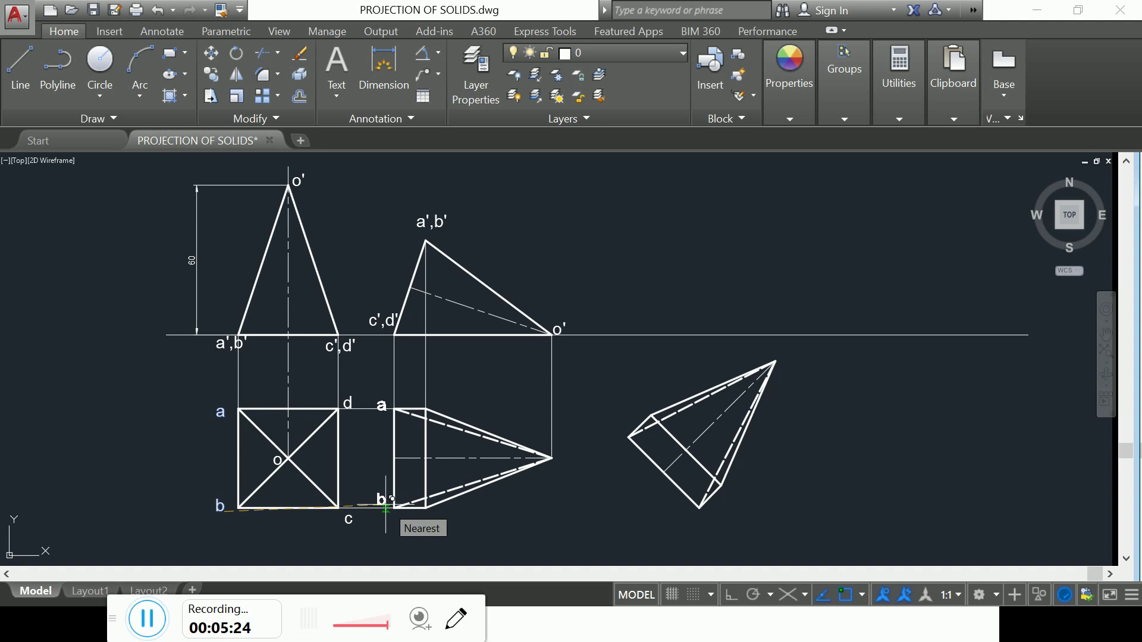
left_click(437, 503)
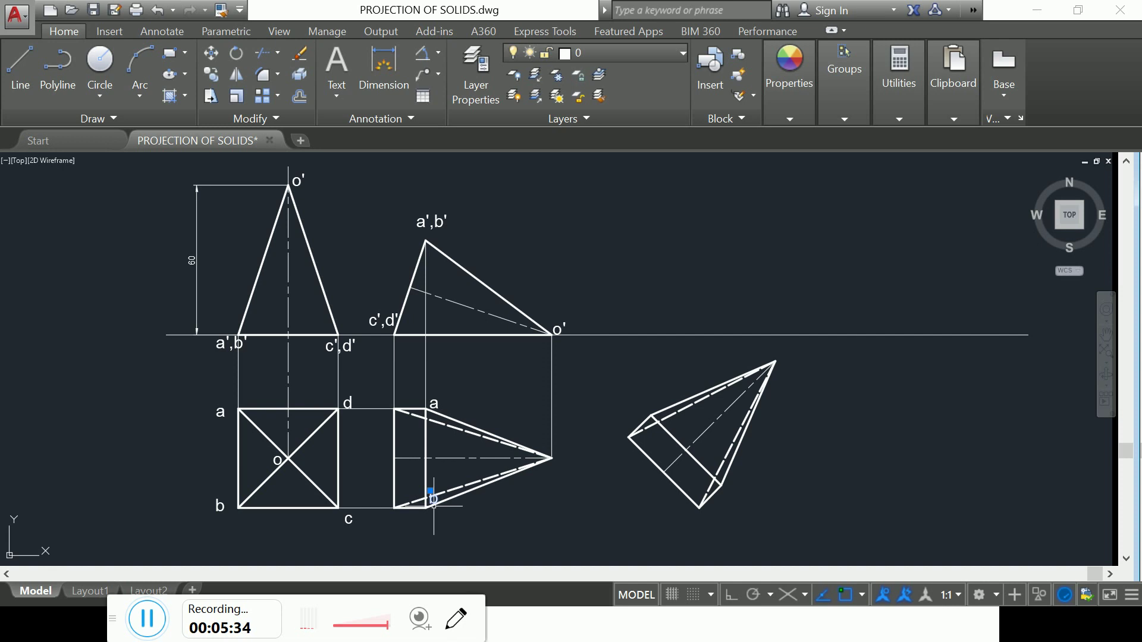
left_click_drag(435, 518, 435, 522)
Copy the c and d labels to the second plan's left corners
left_click(348, 516)
left_click(348, 400)
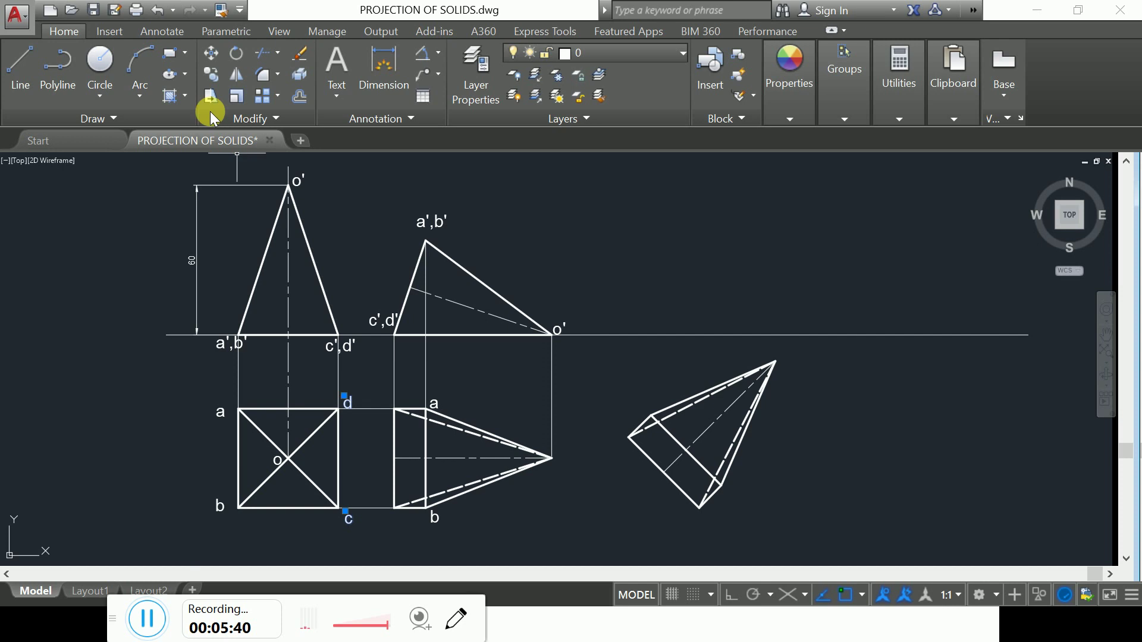
left_click(210, 75)
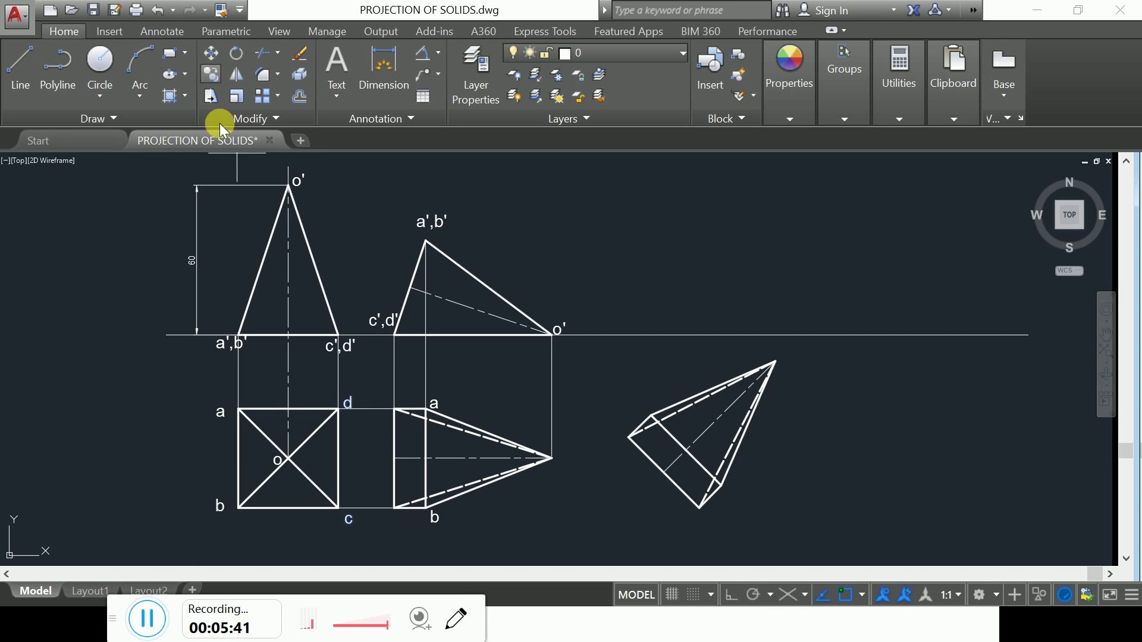
left_click(351, 395)
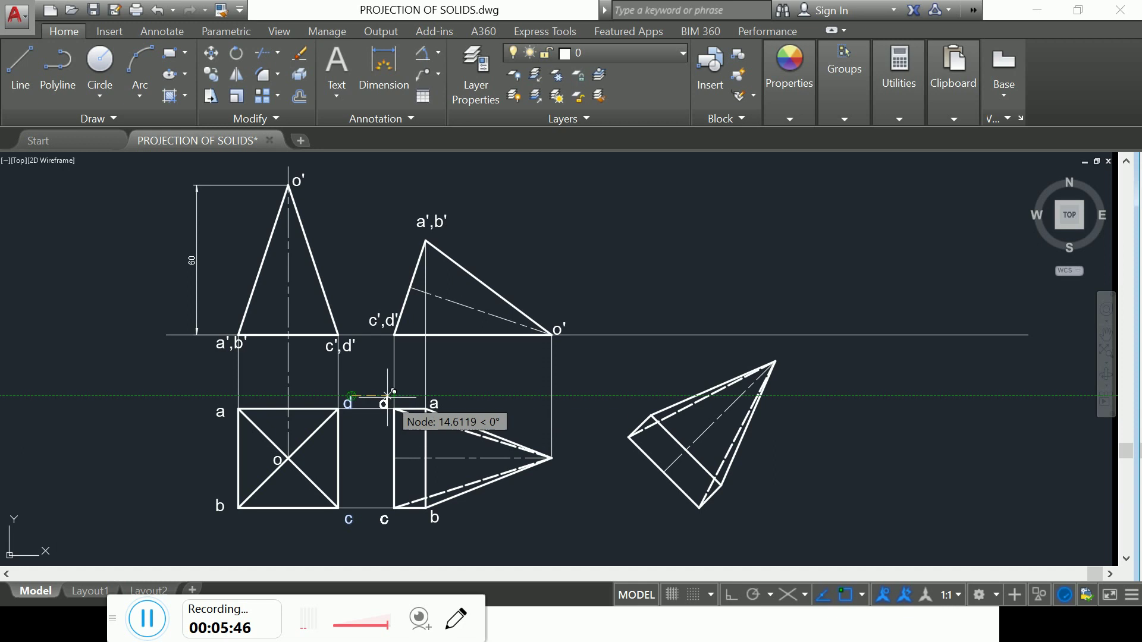
left_click(387, 395)
key("Escape")
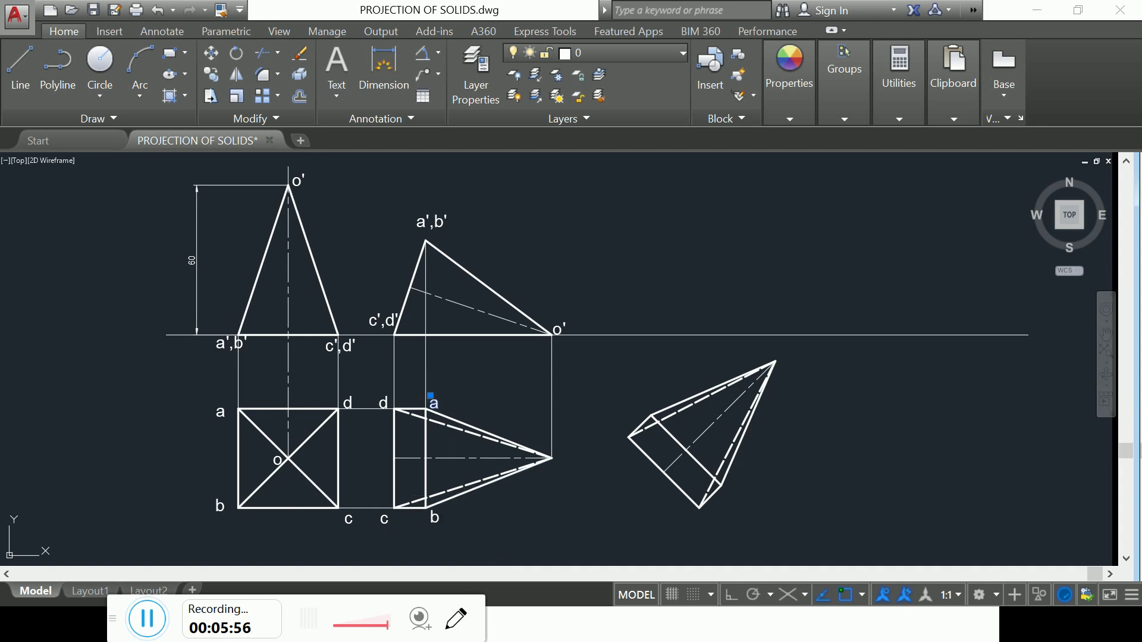
left_click(211, 74)
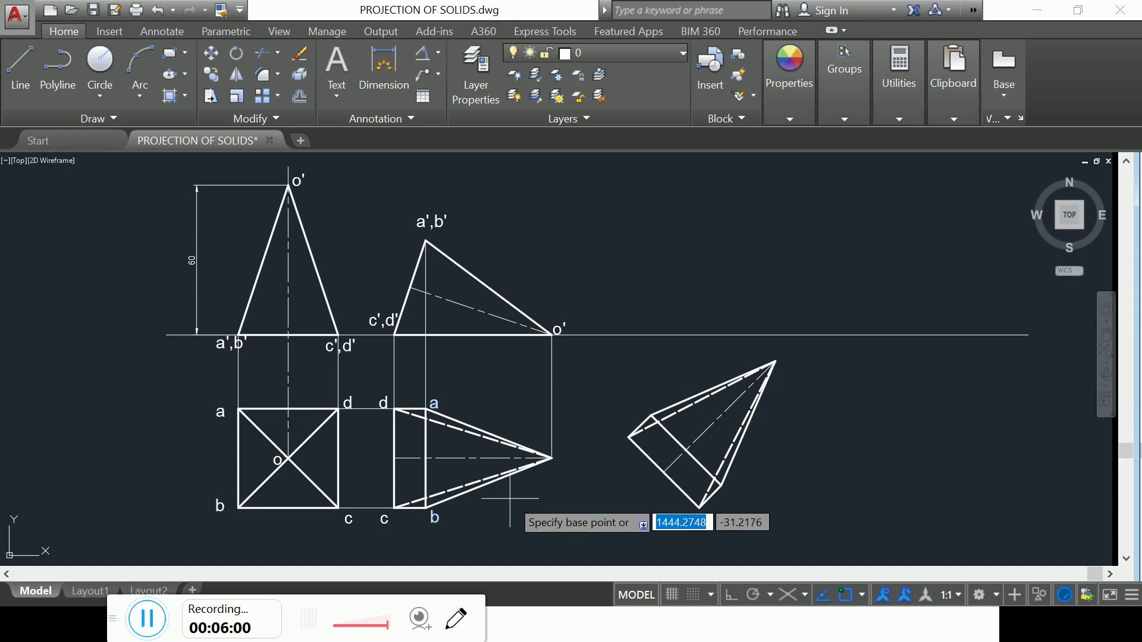
Move text label b beside the lower-right corner of the tilted top view
left_click(432, 396)
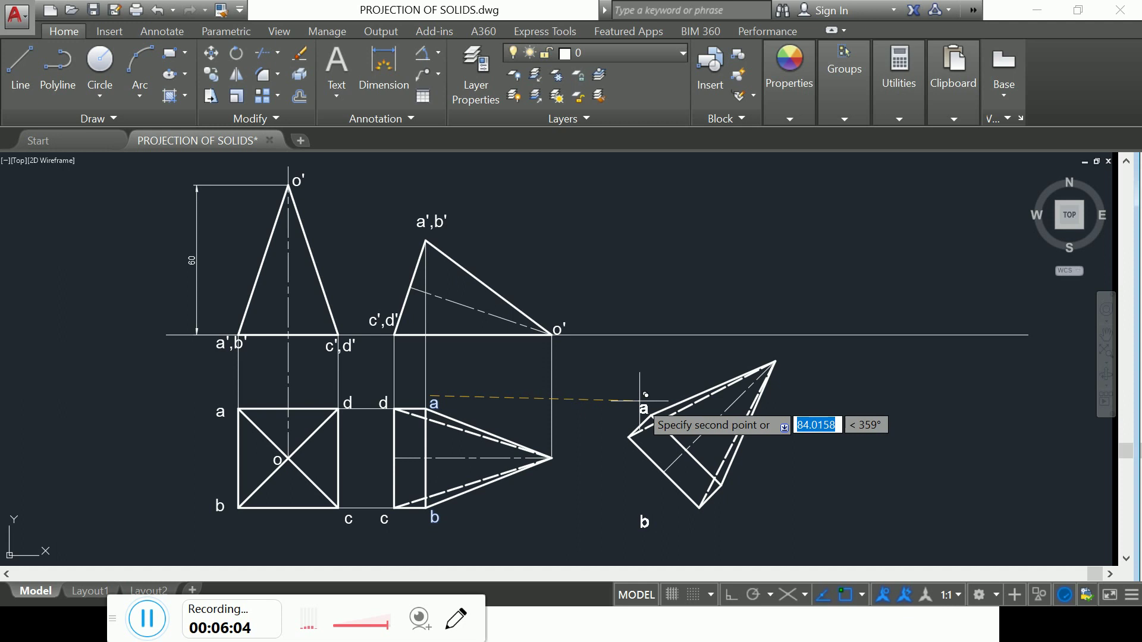
key("Escape")
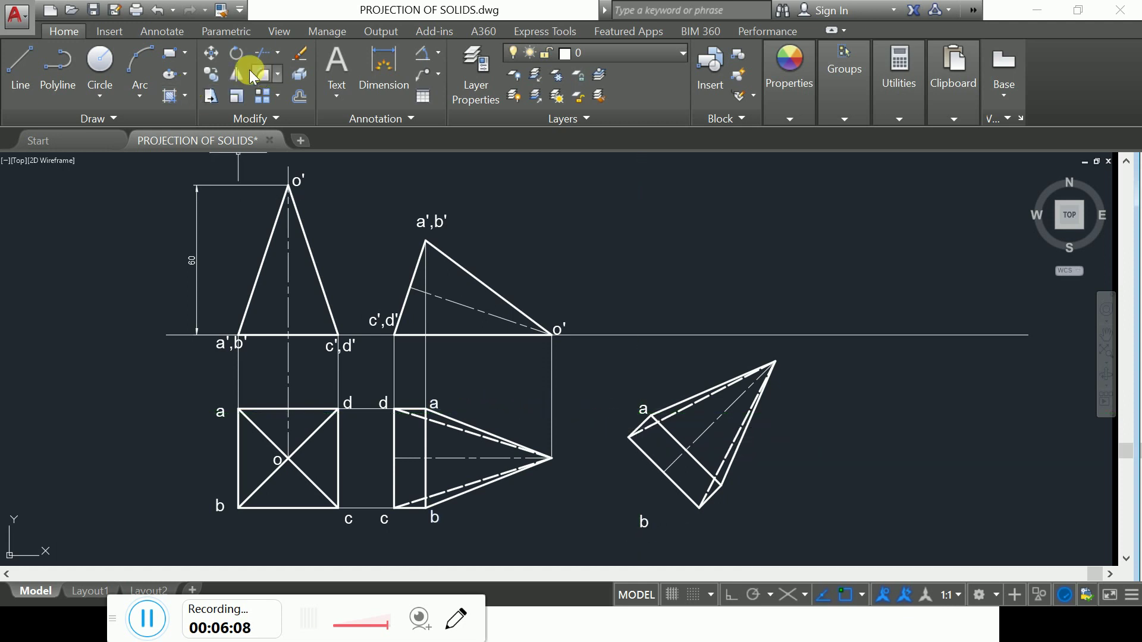
key("Return")
left_click(643, 522)
key("Return")
left_click(644, 522)
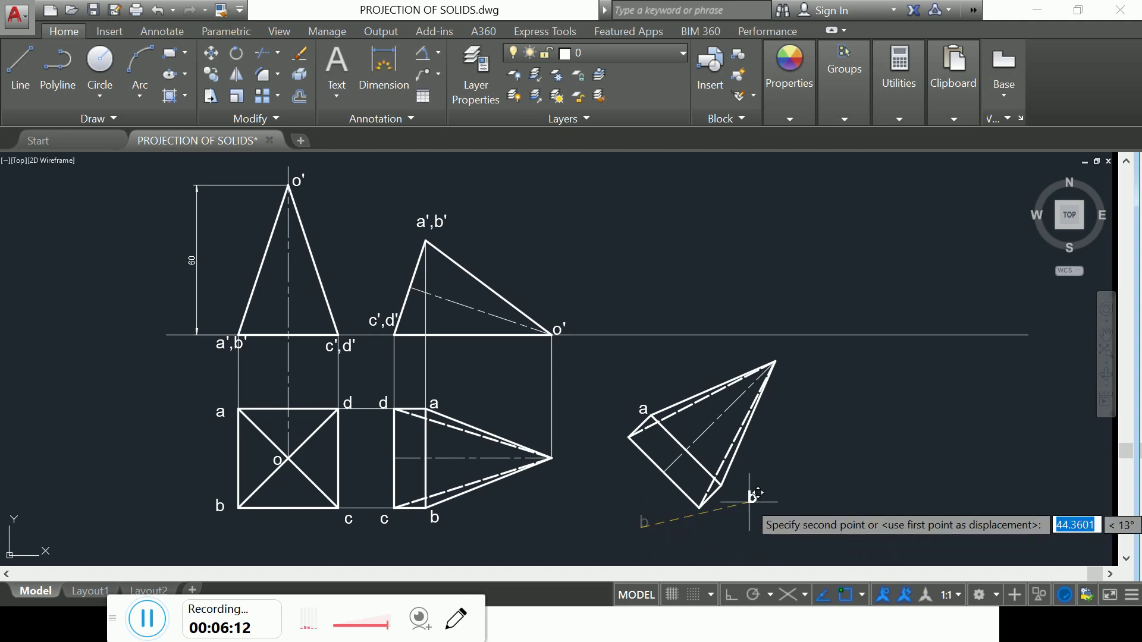
left_click(733, 485)
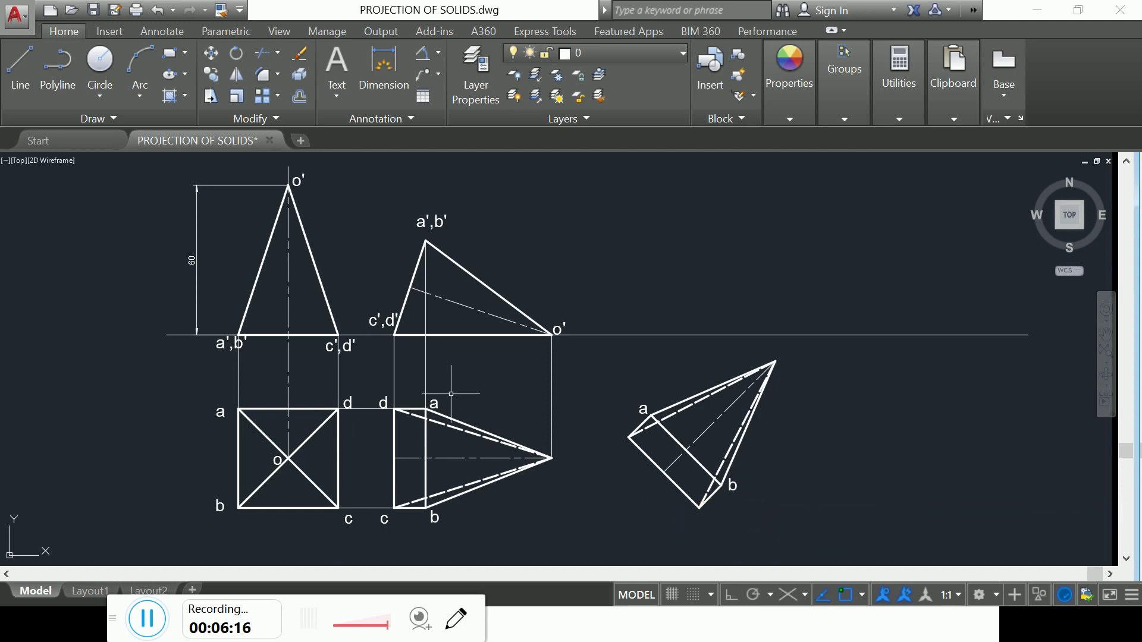
Copy label o to the apexes of the middle view and the tilted view
left_click(209, 73)
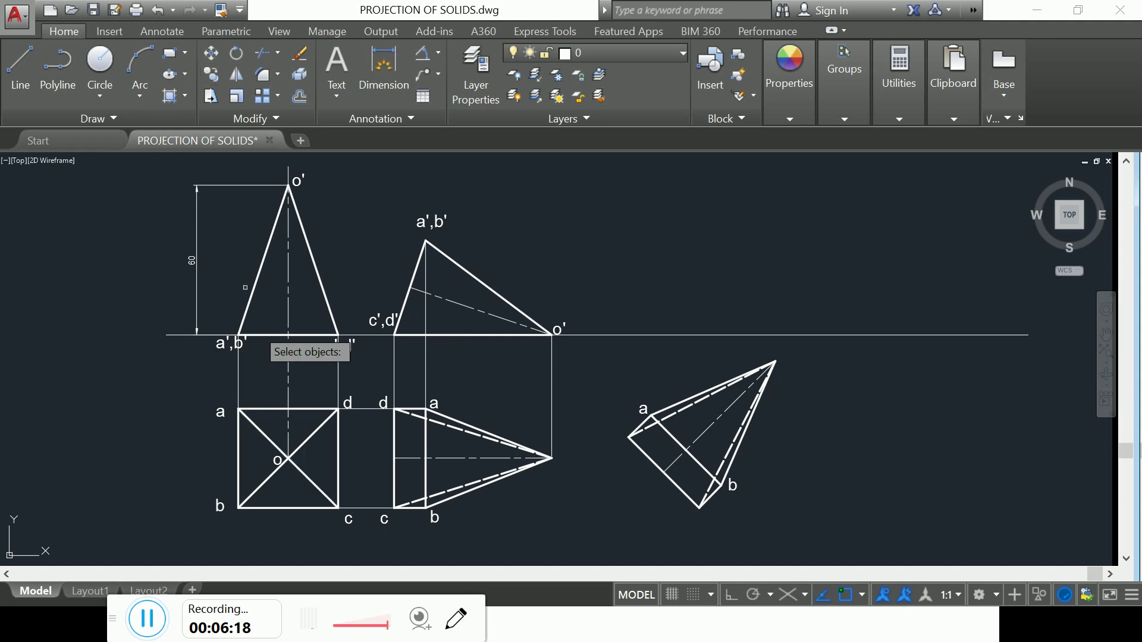
left_click(278, 461)
key("Return")
left_click(286, 461)
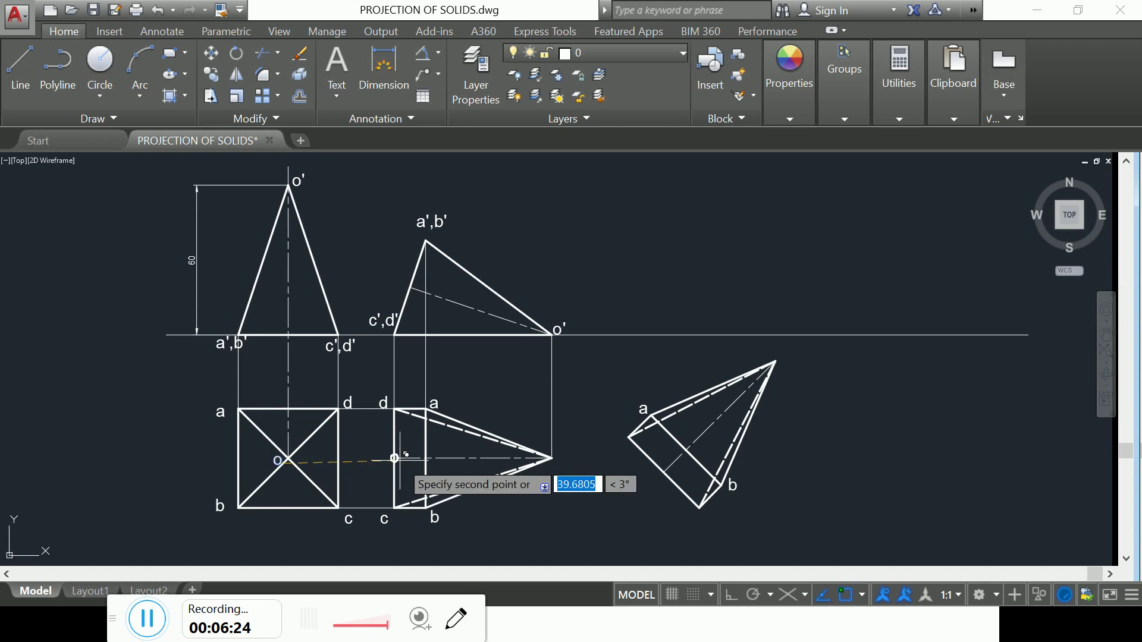
left_click(568, 459)
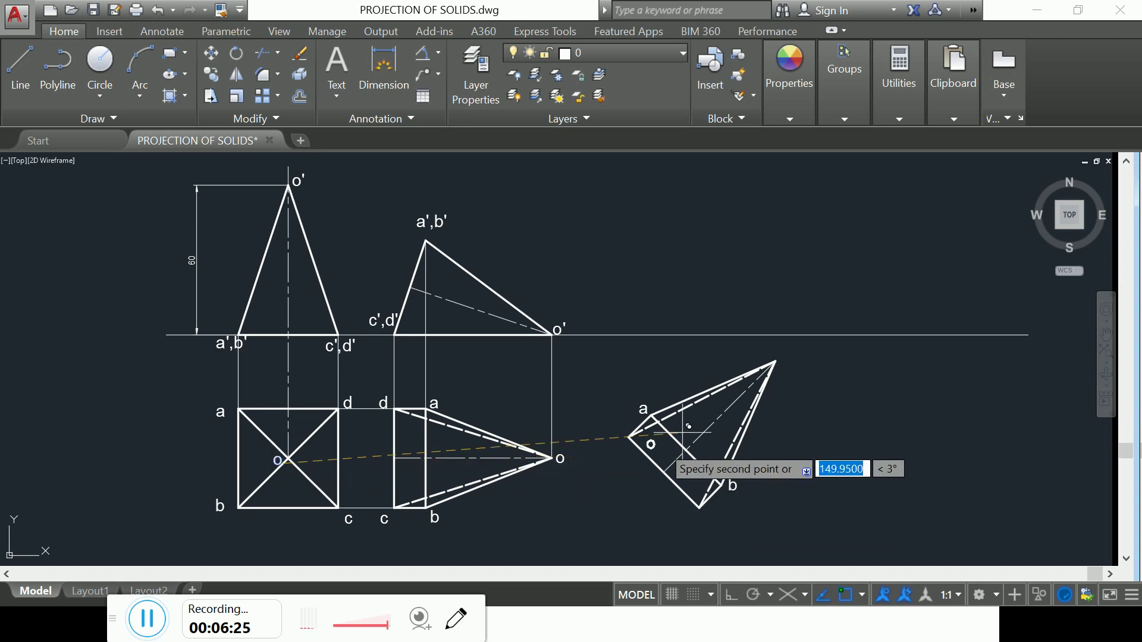
left_click(791, 356)
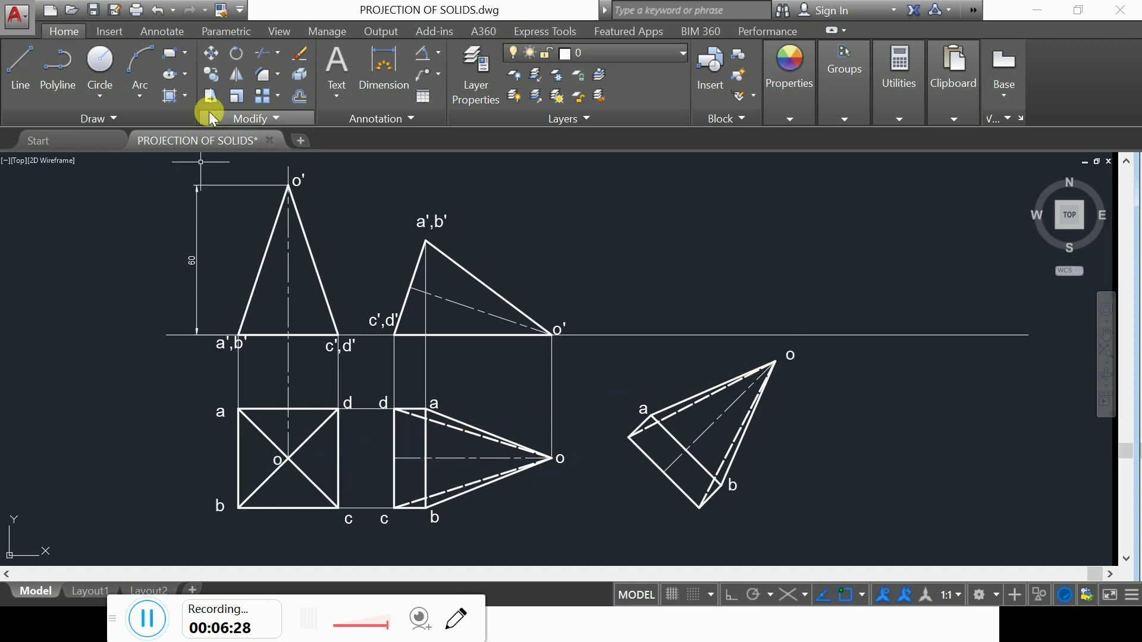
Copy label d to the tilted view's left corner
left_click(216, 76)
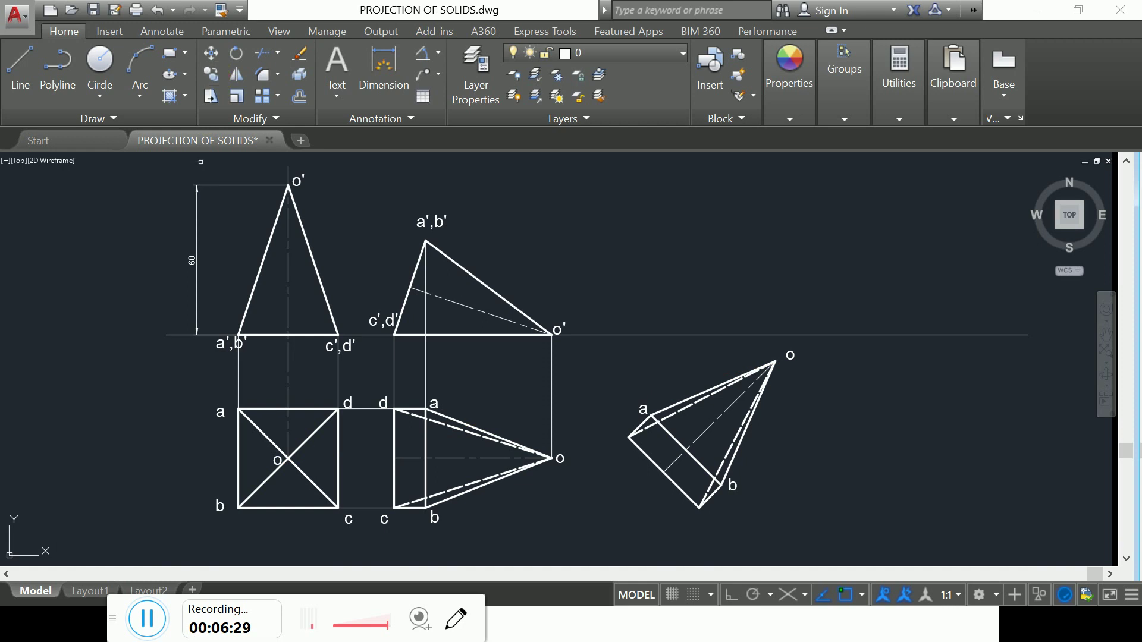
left_click(349, 402)
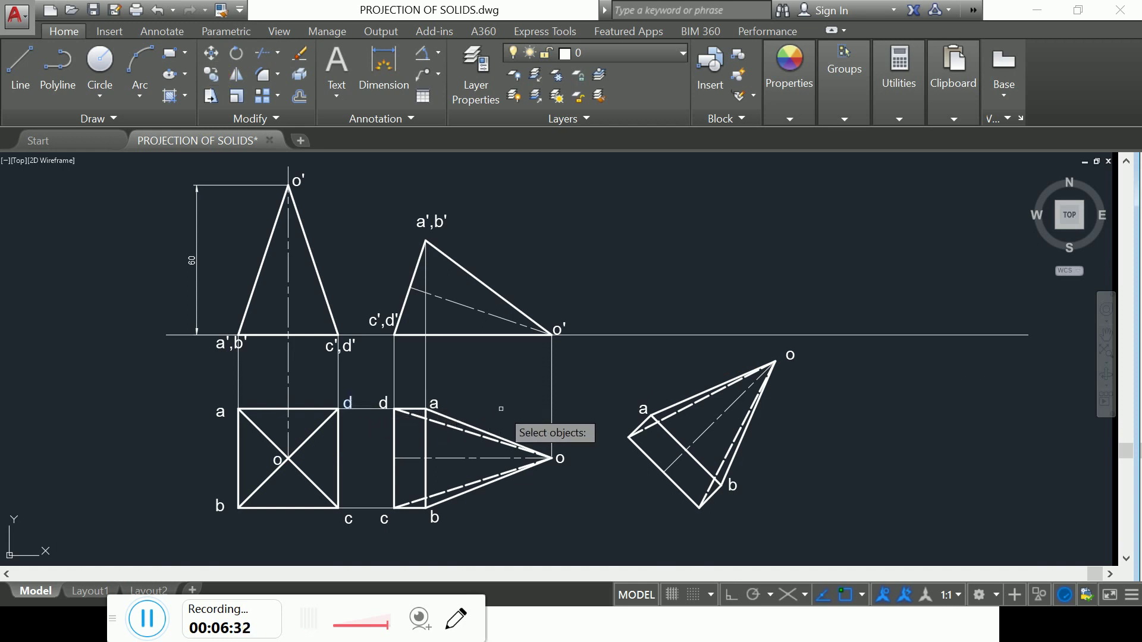
key("Return")
left_click(351, 397)
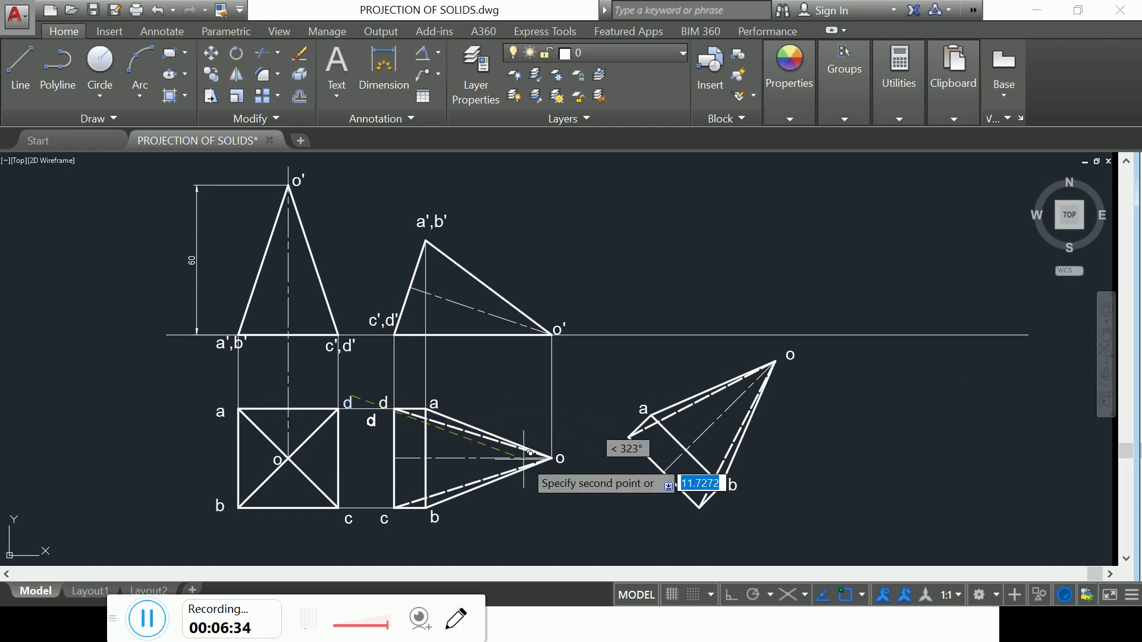
left_click(623, 436)
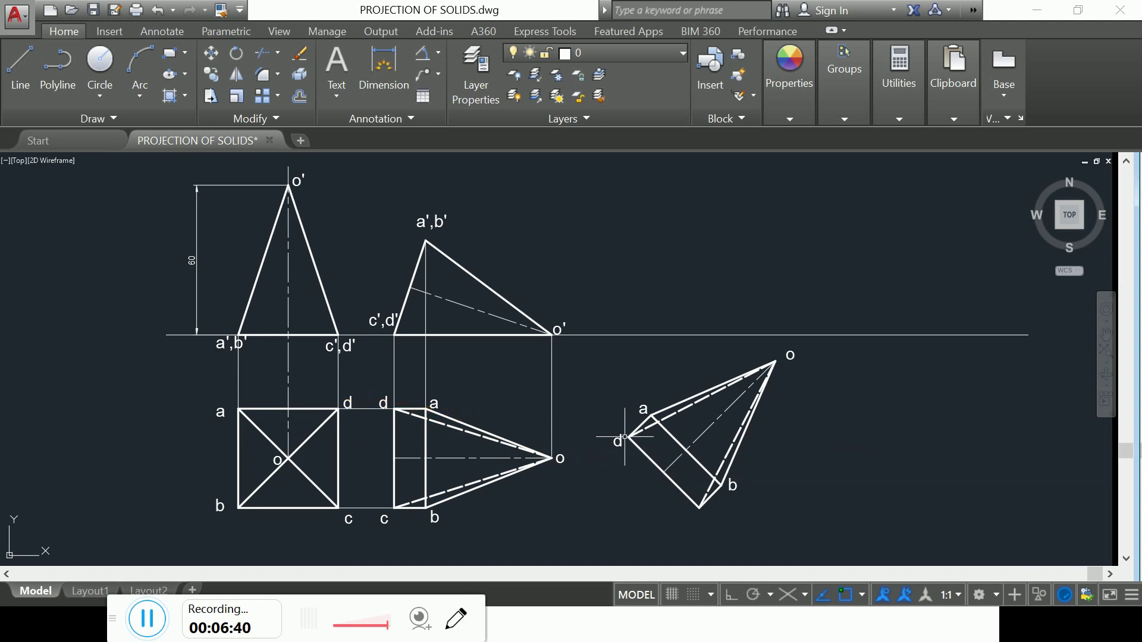
Copy label c to the tilted view's bottom corner
left_click(211, 72)
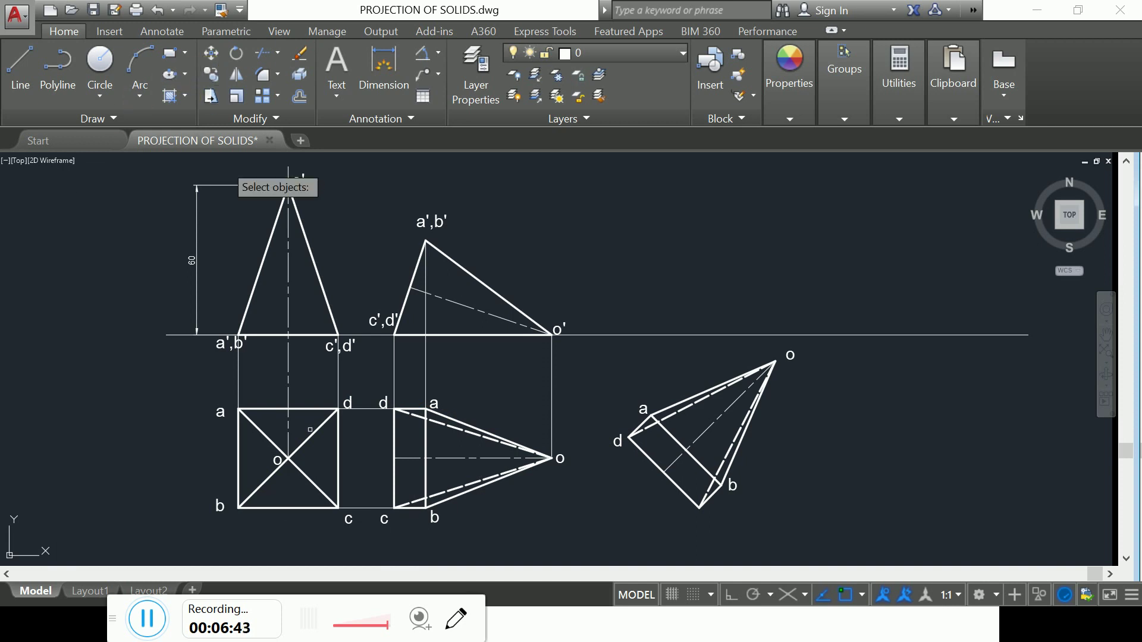
left_click(350, 519)
key("Return")
left_click(345, 522)
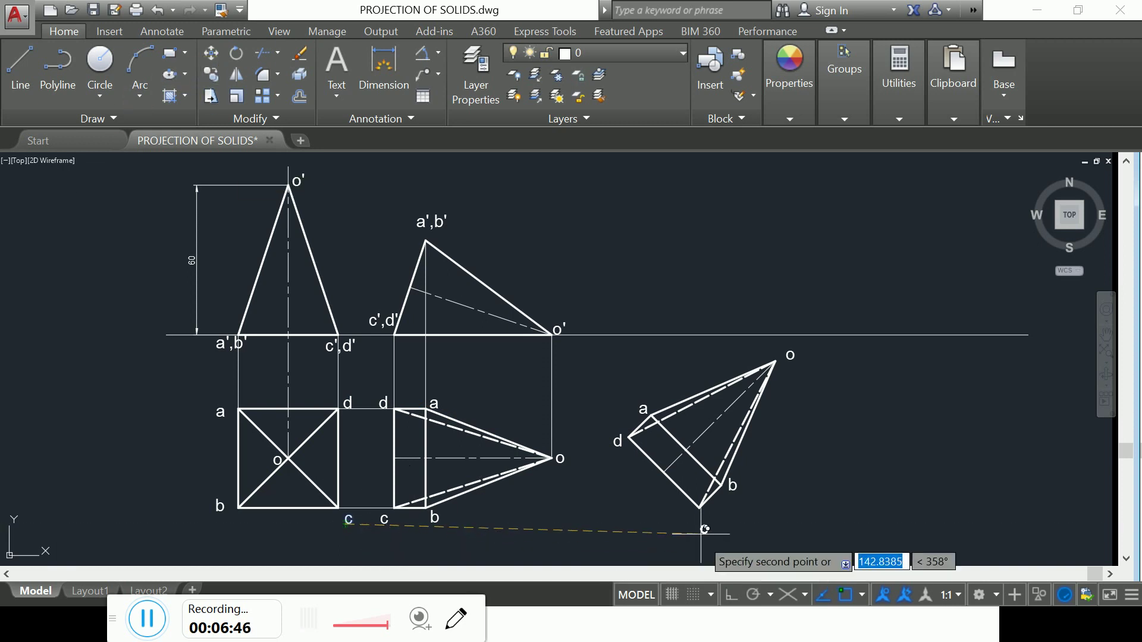
left_click(689, 519)
key("Return")
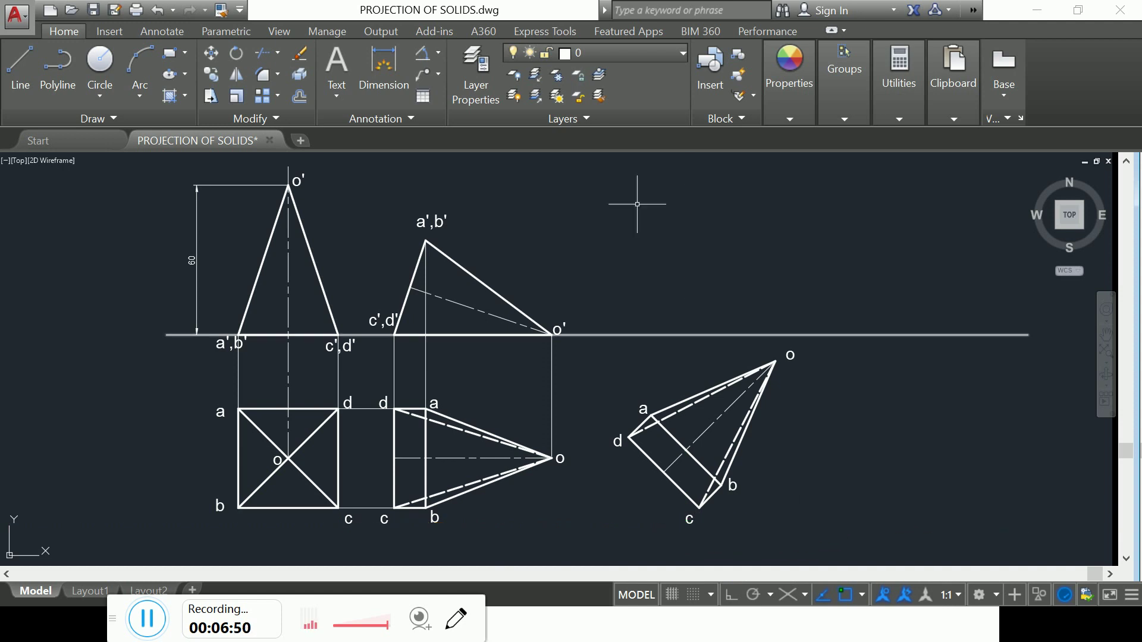
Draw three vertical projector lines from o, c and d of the tilted plan up to the XY line
left_click(30, 59)
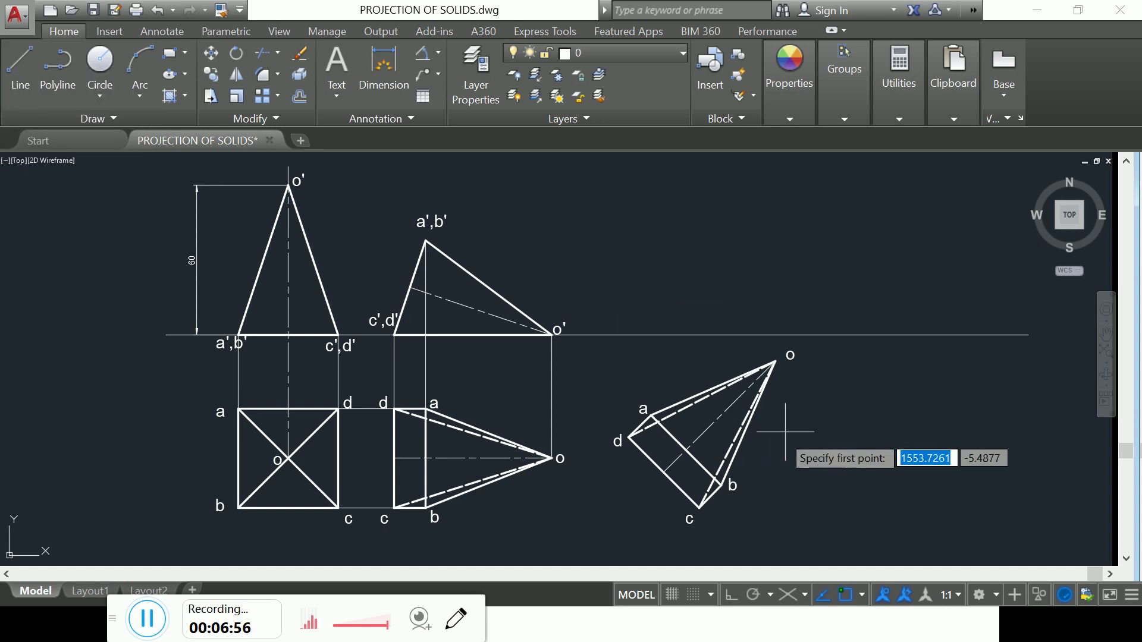
left_click(775, 362)
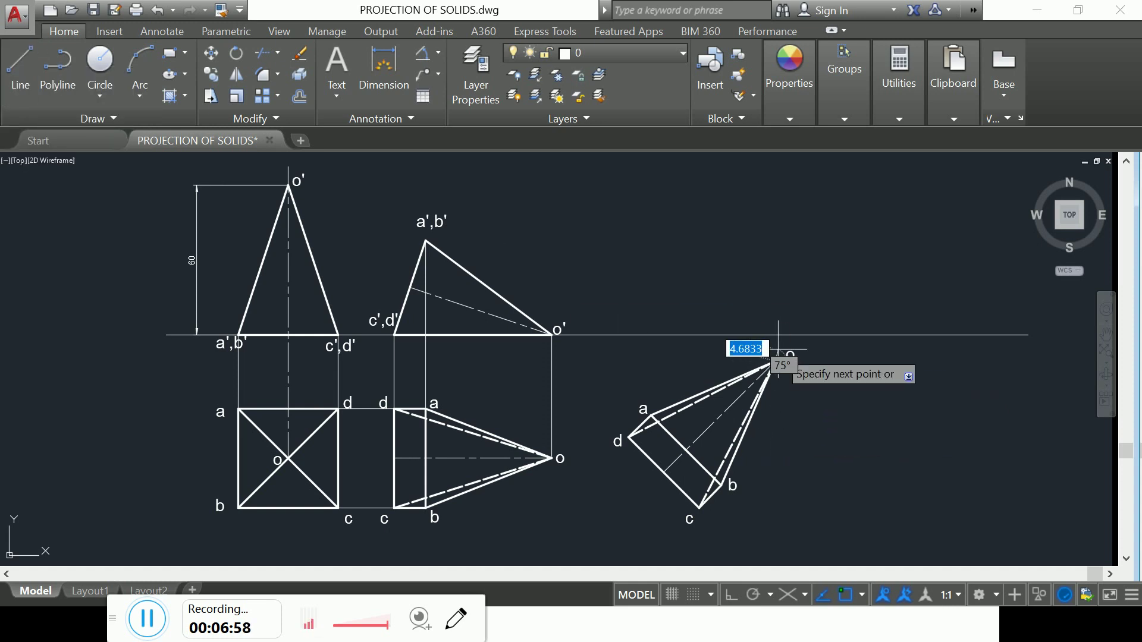
left_click(775, 335)
key("Return")
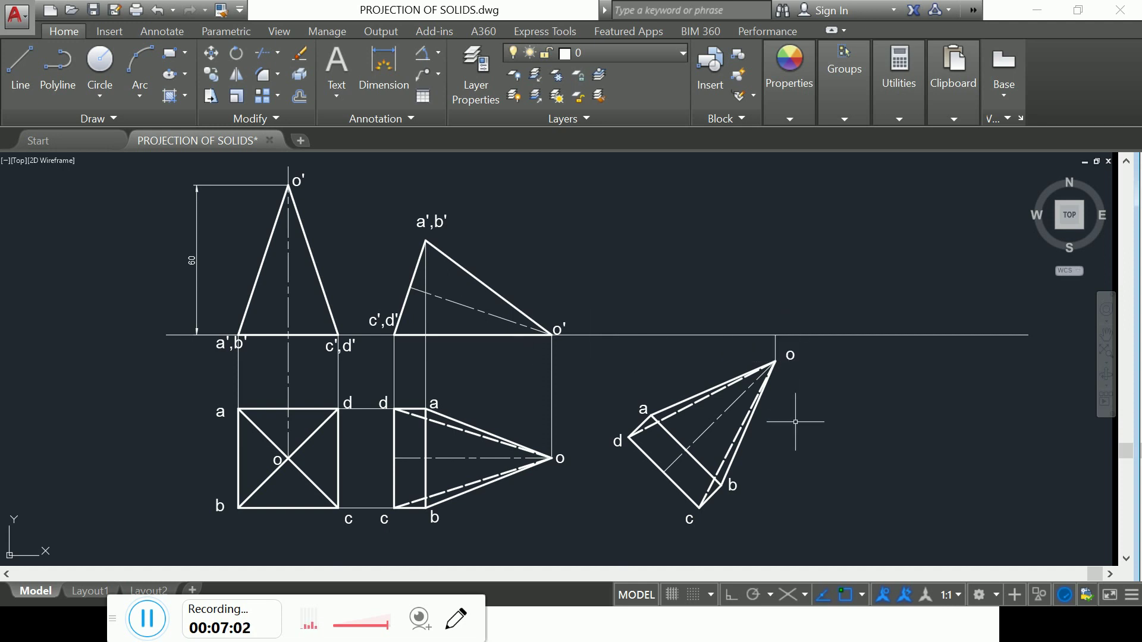
left_click(26, 69)
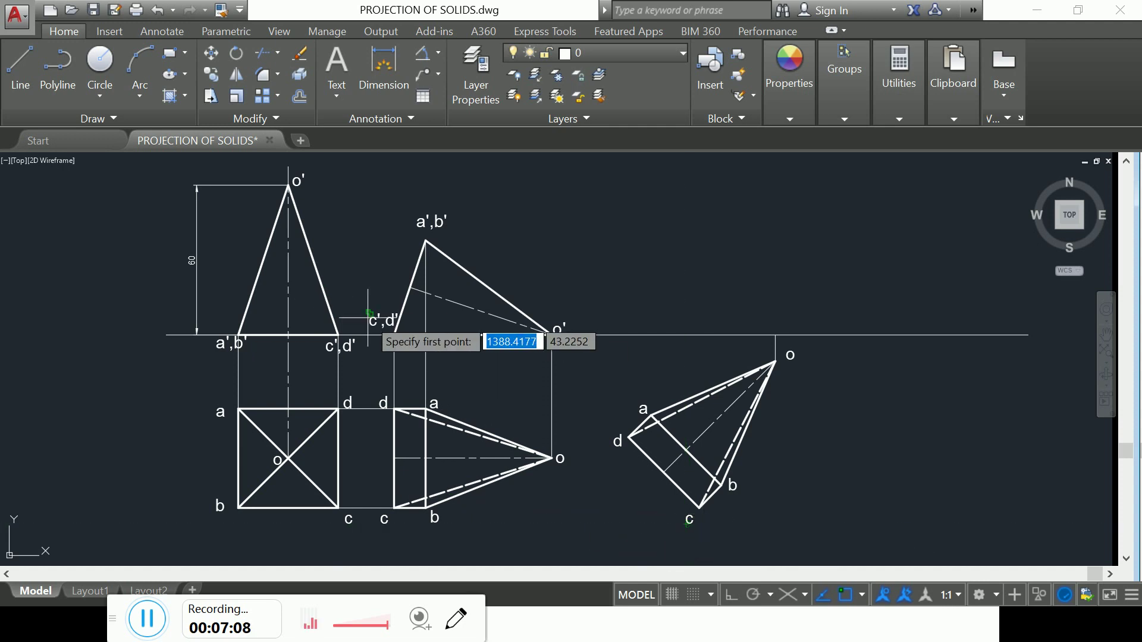
left_click(699, 509)
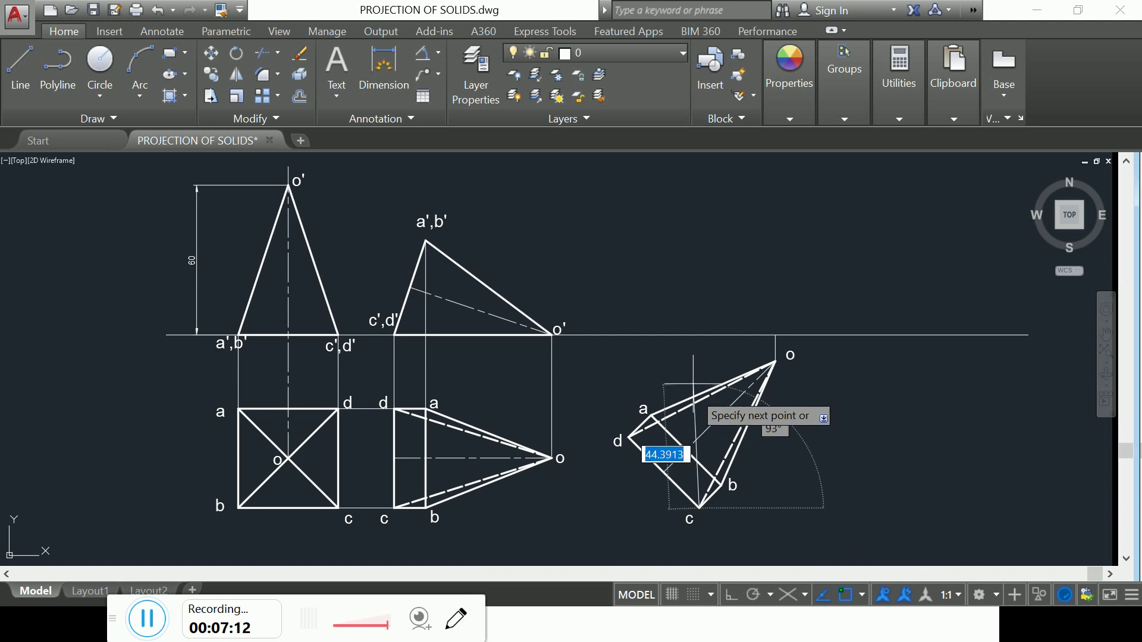
left_click(699, 336)
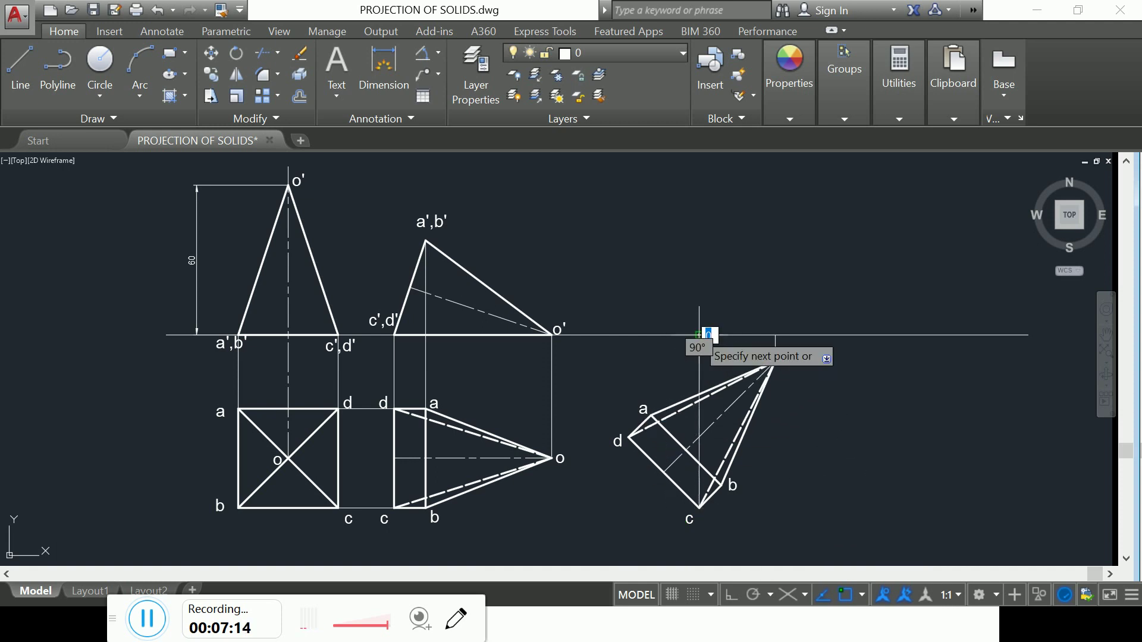
key("Return")
left_click(20, 89)
left_click(631, 440)
left_click(629, 336)
key("Return")
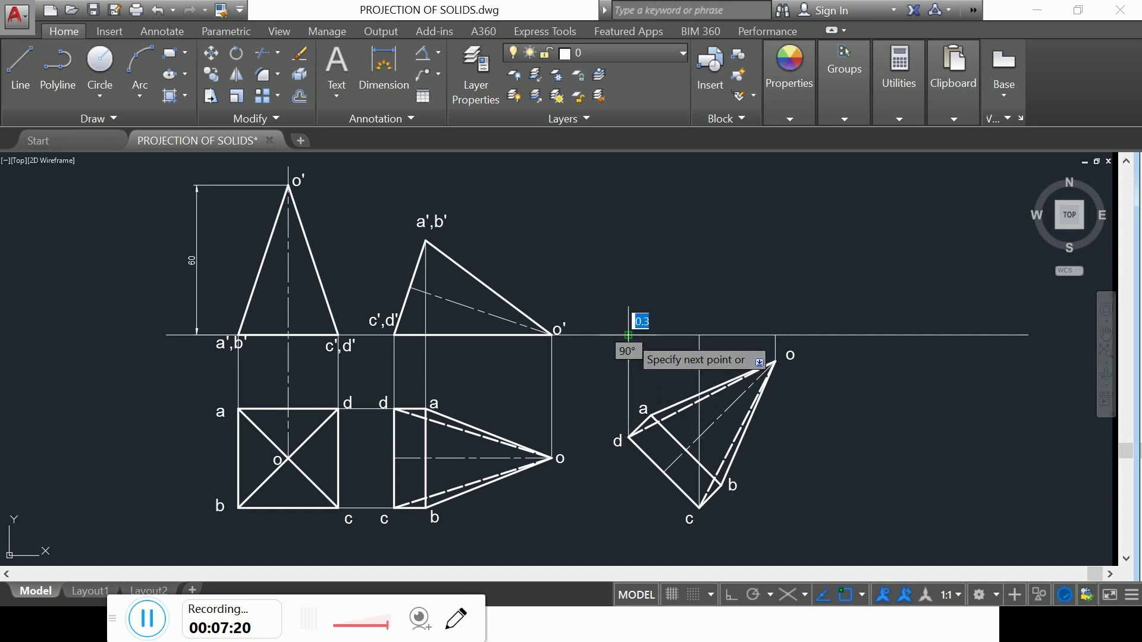
left_click(272, 98)
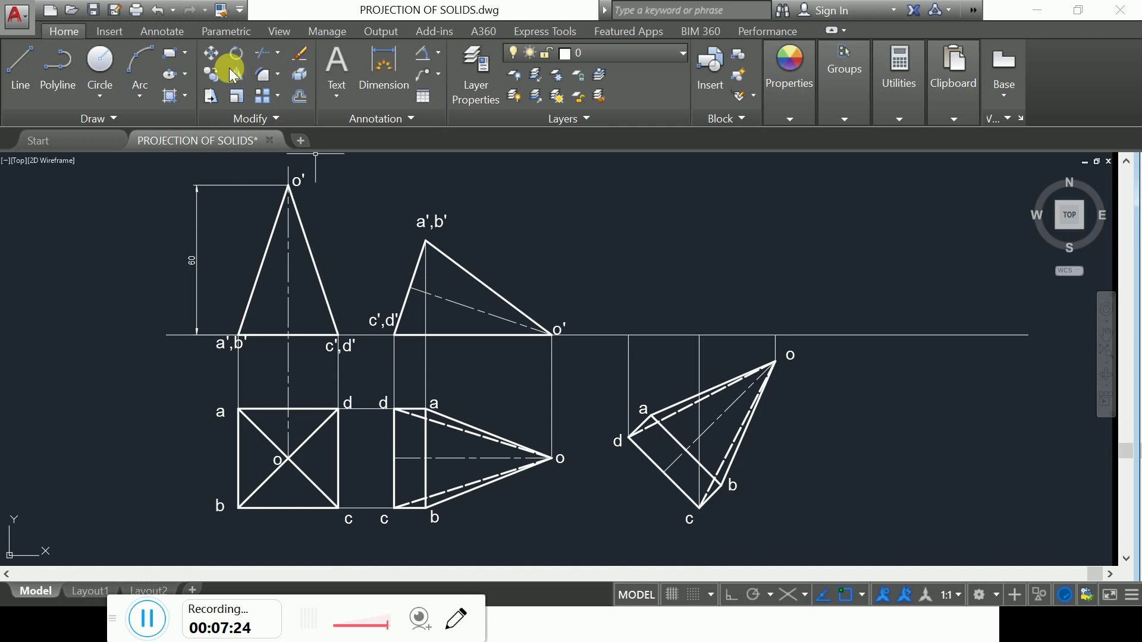
Copy the o' label onto the XY line above o
left_click(212, 63)
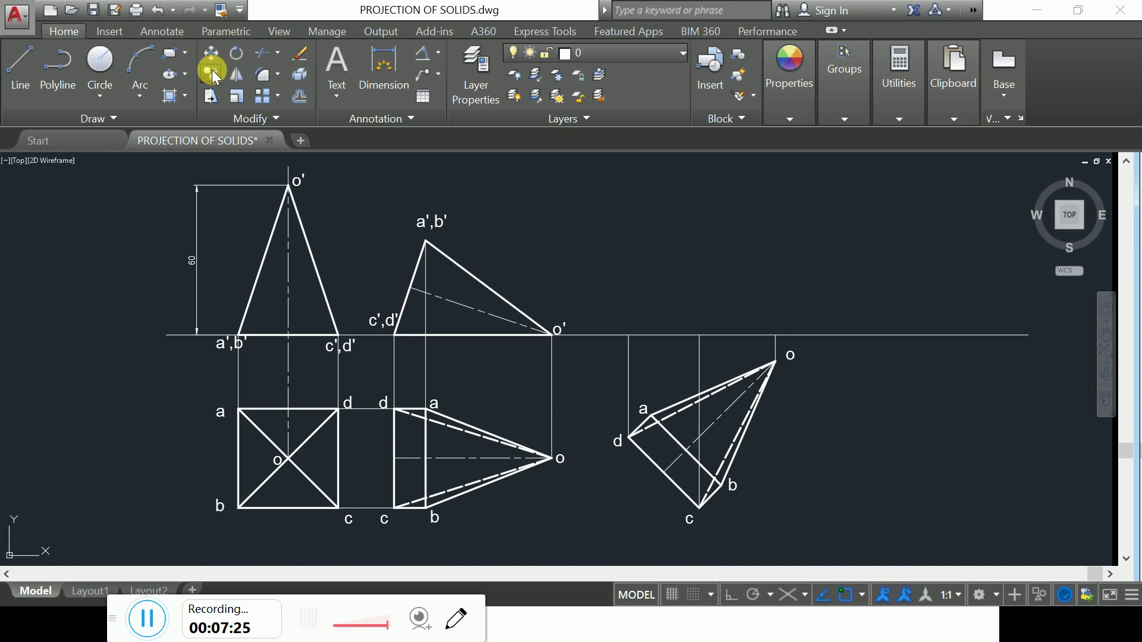
left_click(560, 329)
key("Return")
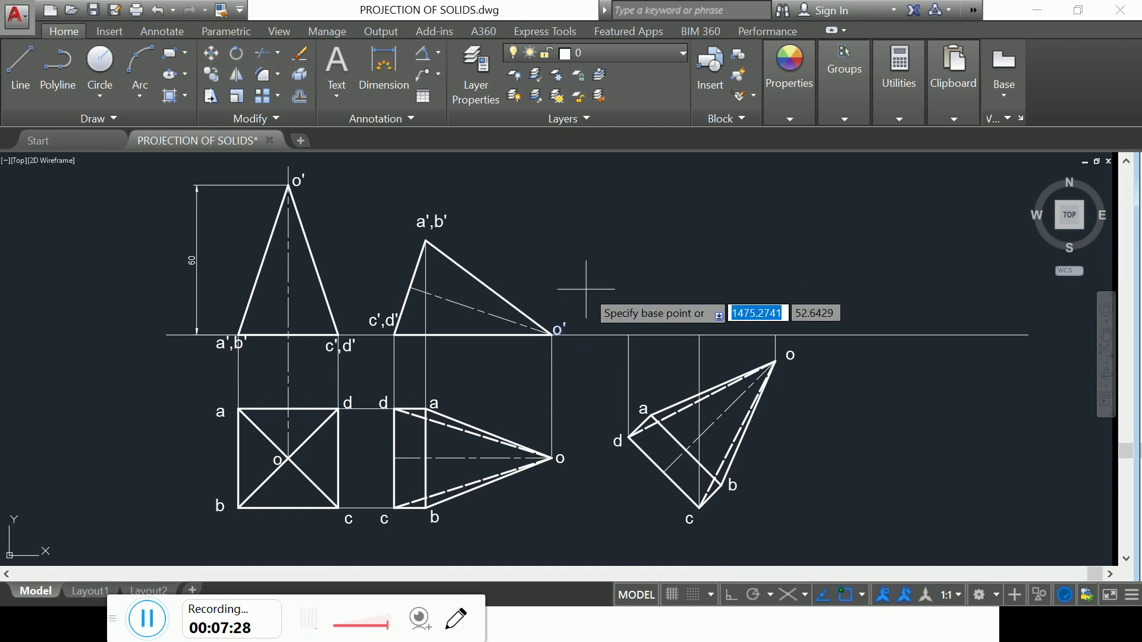
left_click(558, 330)
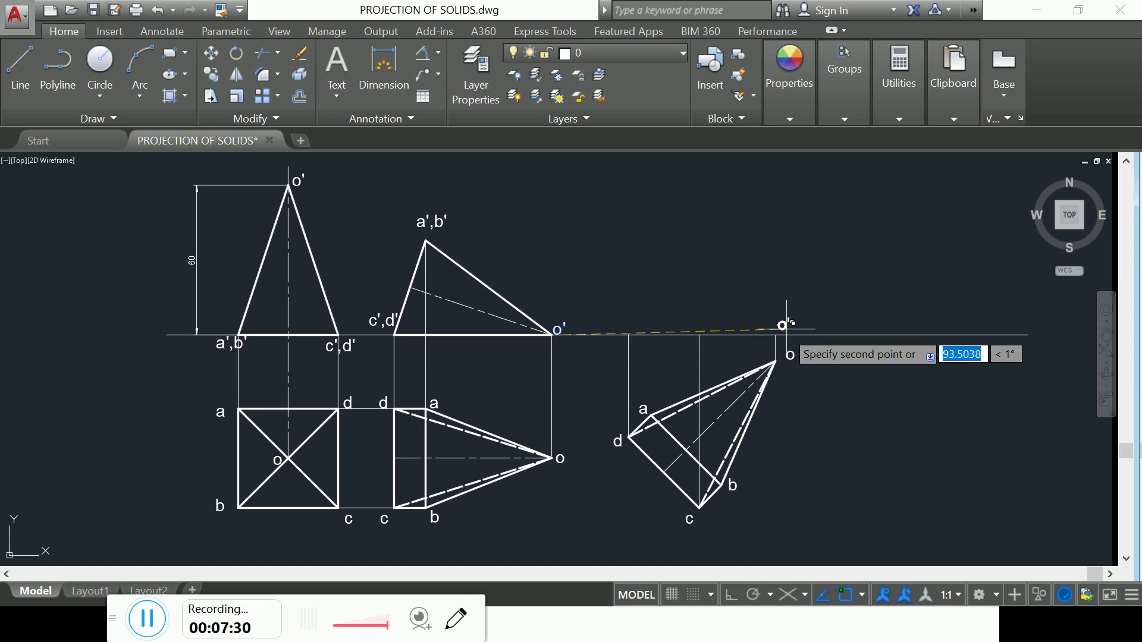
left_click(782, 326)
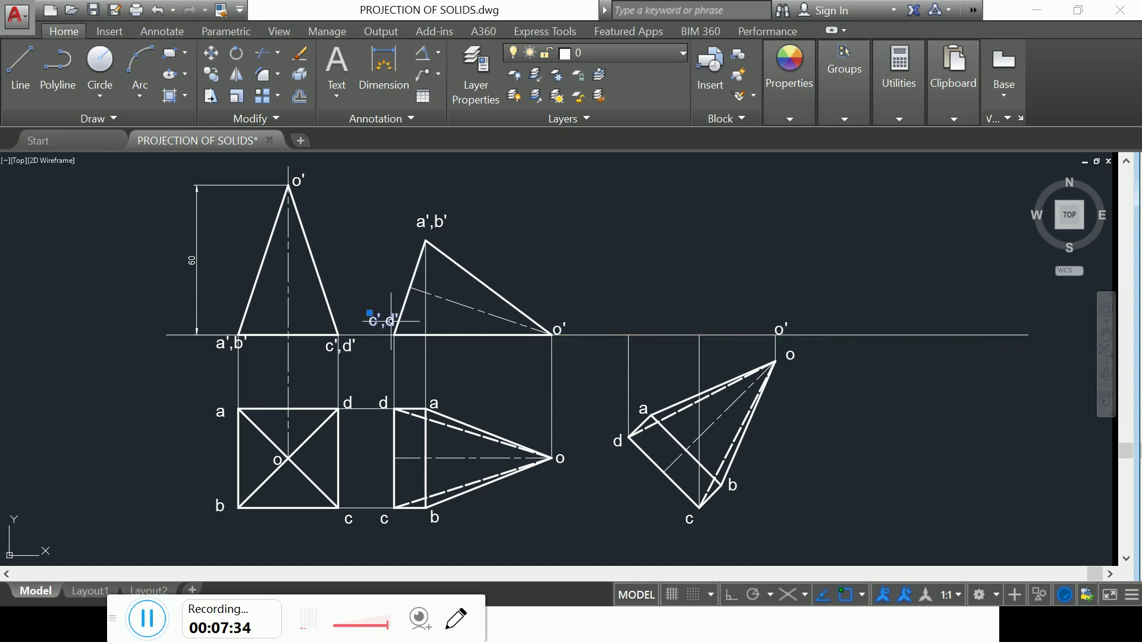
Copy the c',d' label to the tops of the d and c projectors
left_click(214, 70)
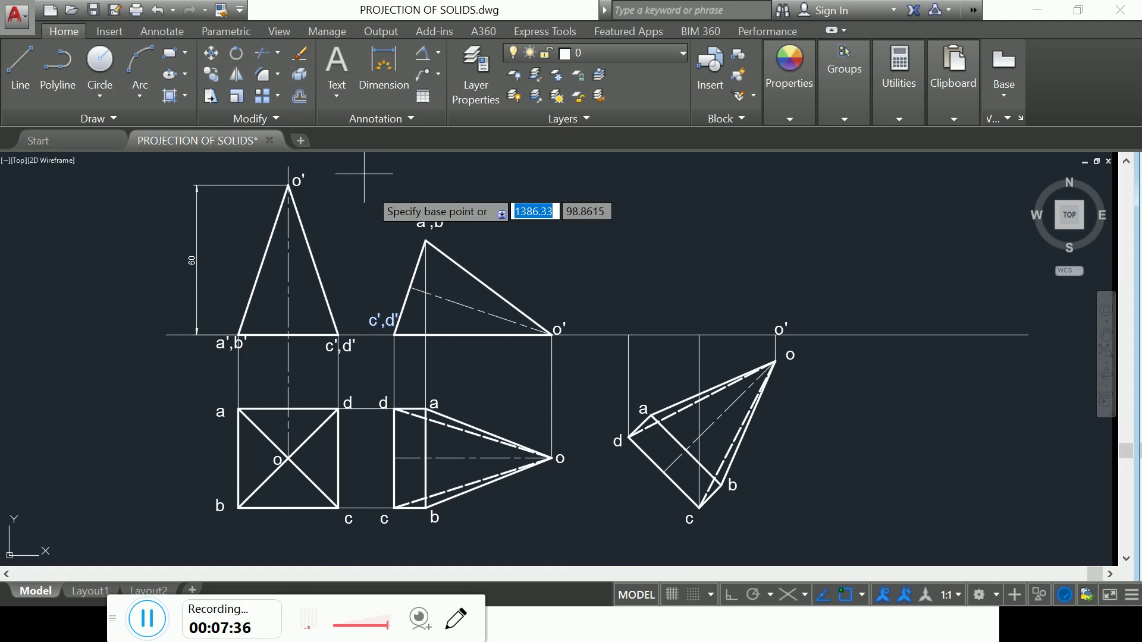
right_click(361, 203)
key("Escape")
right_click(377, 301)
key("Escape")
left_click(379, 321)
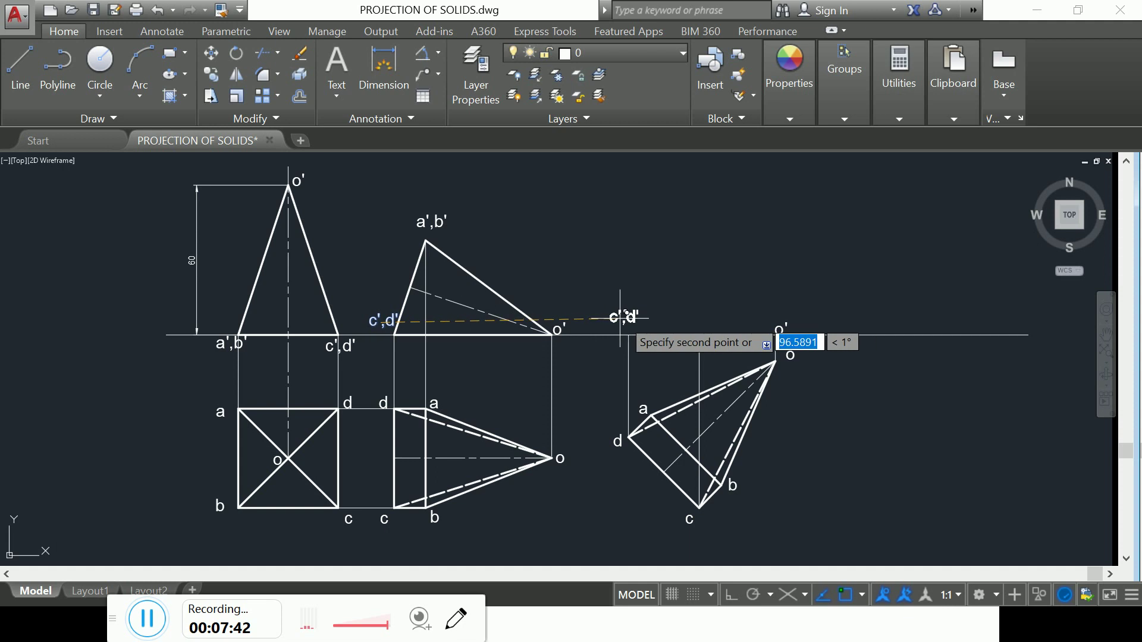
left_click(619, 314)
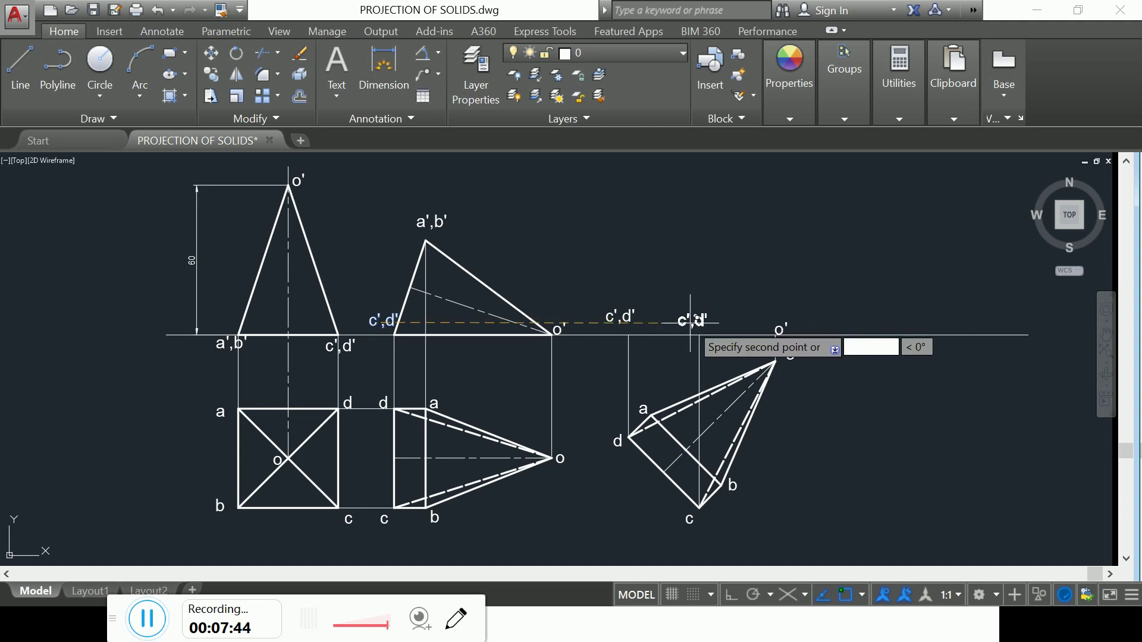
left_click(698, 321)
key("Return")
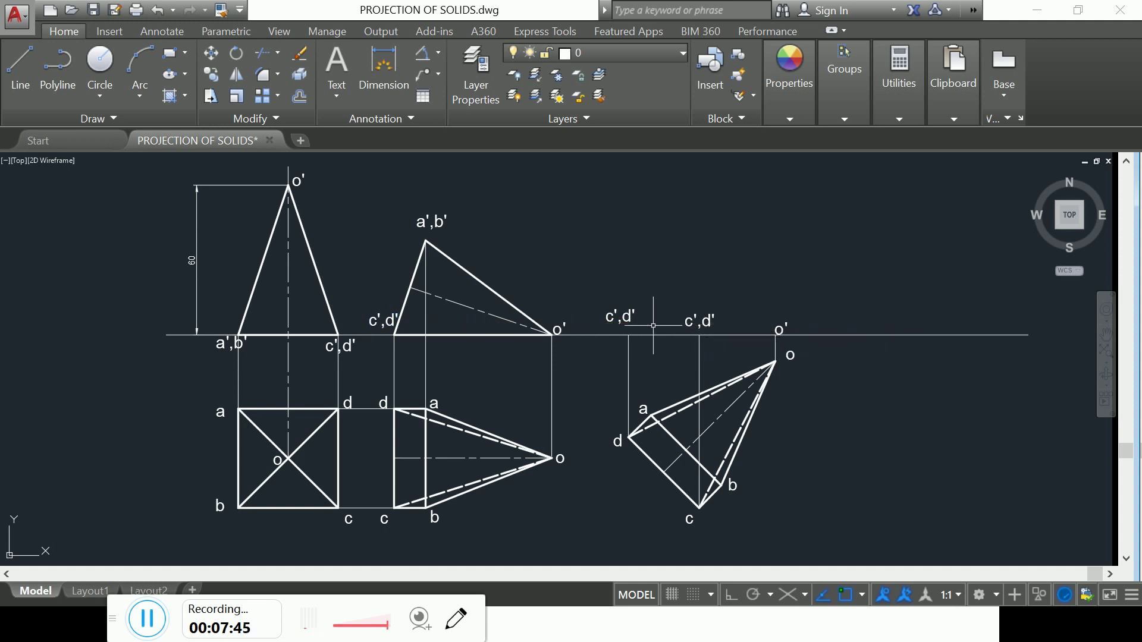
Edit the two copied c',d' labels so they read d' and c'
double_click(624, 315)
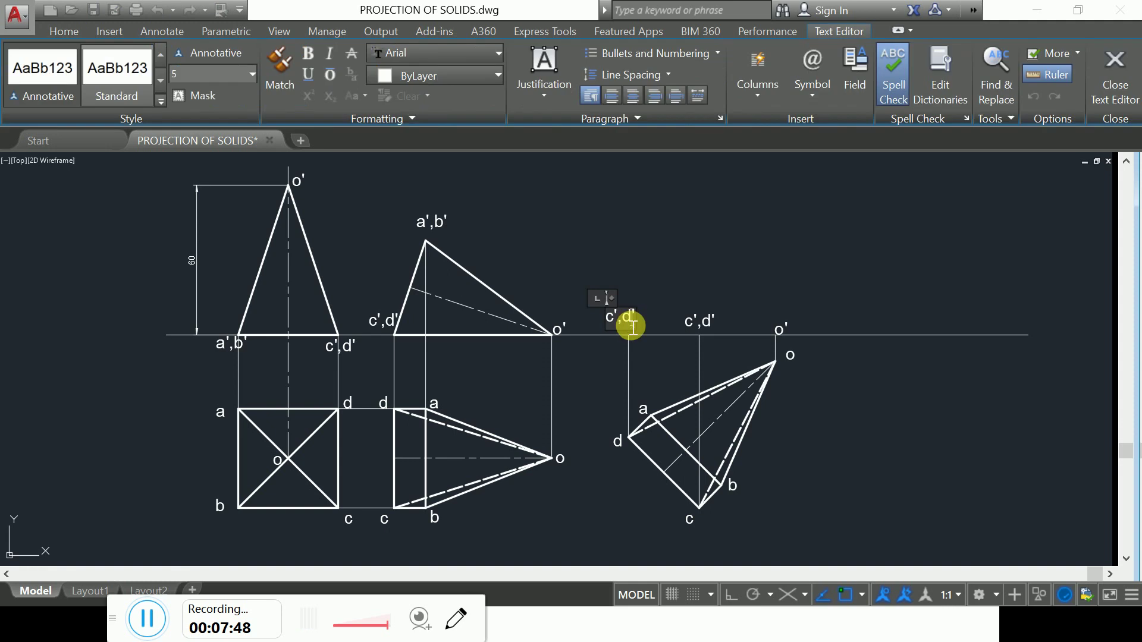
key("BackSpace")
key("BackSpace")
key("BackSpace")
left_click(839, 466)
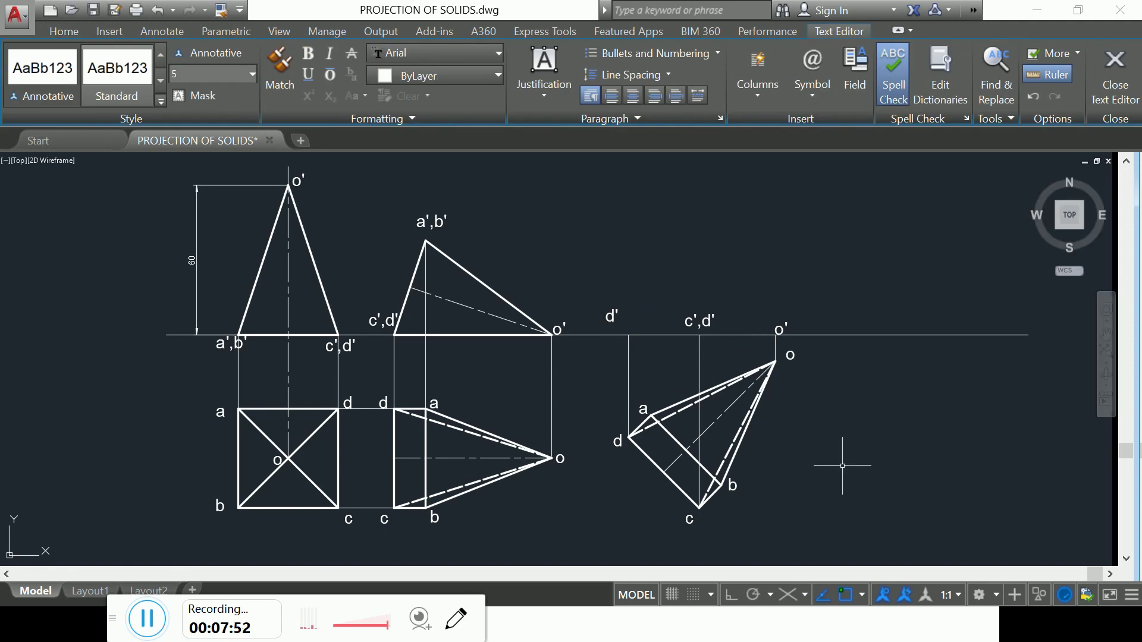
double_click(705, 322)
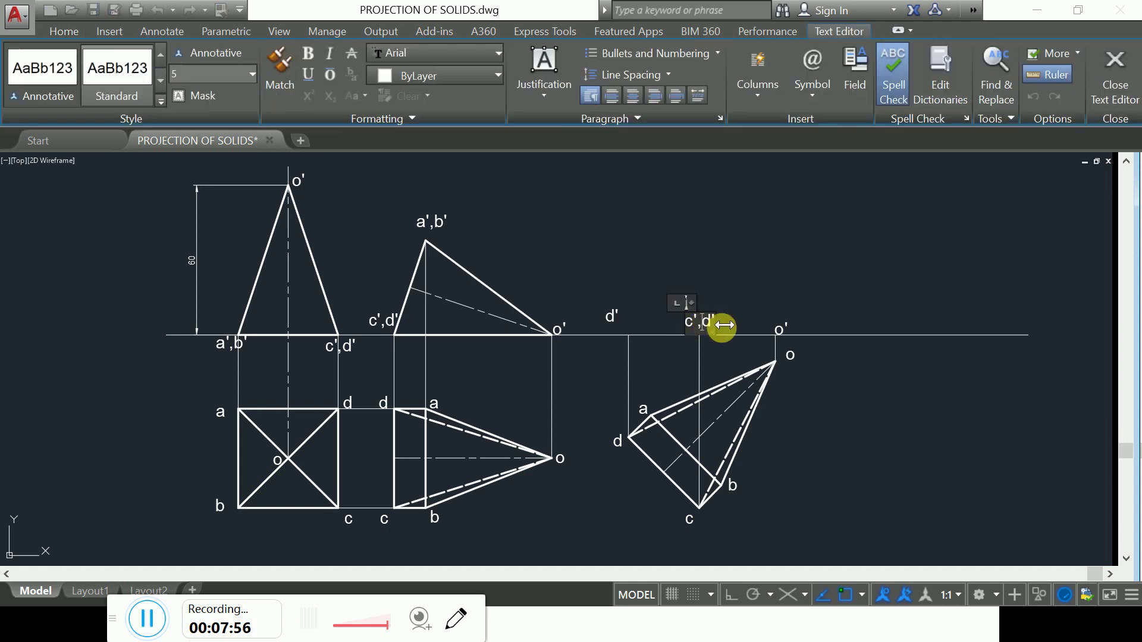
left_click(956, 389)
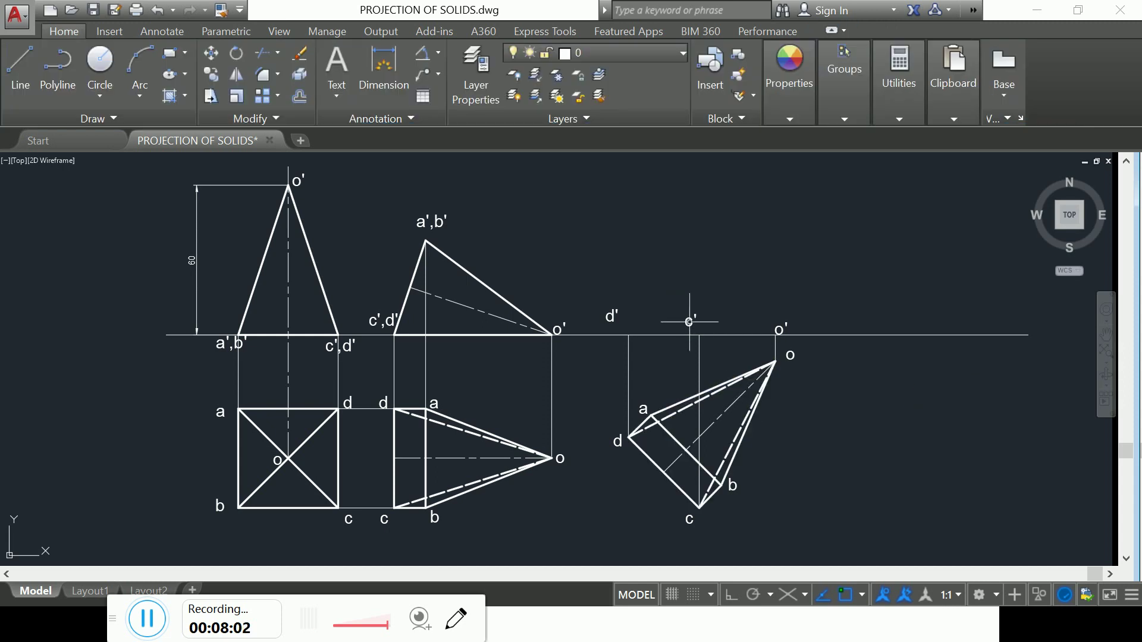
Reposition c' and d' on the reference line directly above their projectors
left_click(211, 53)
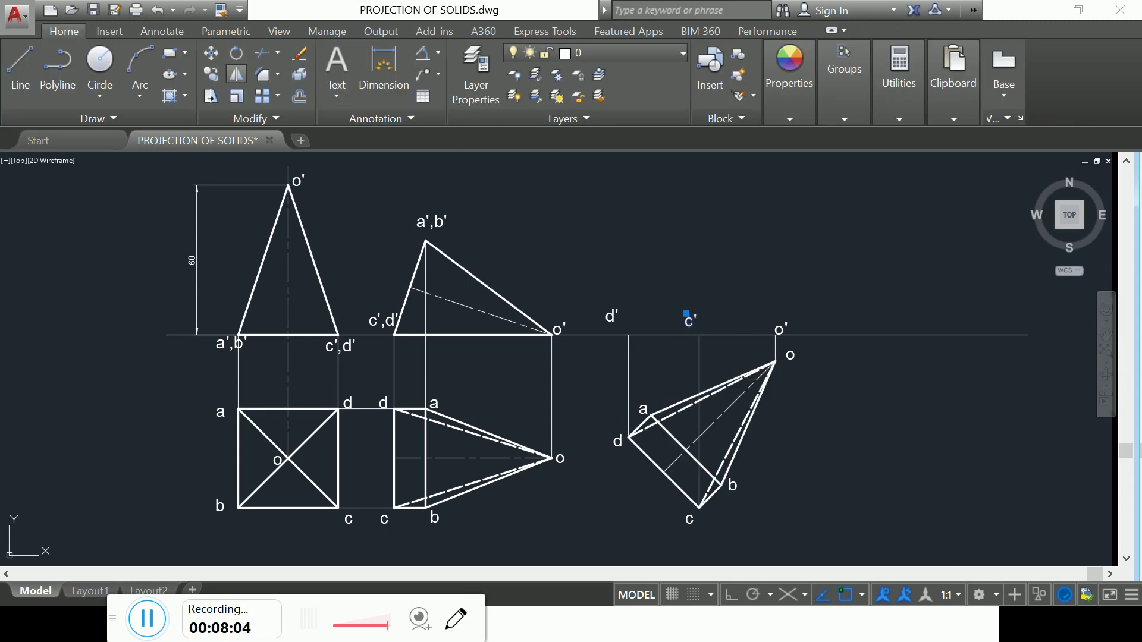
left_click(684, 323)
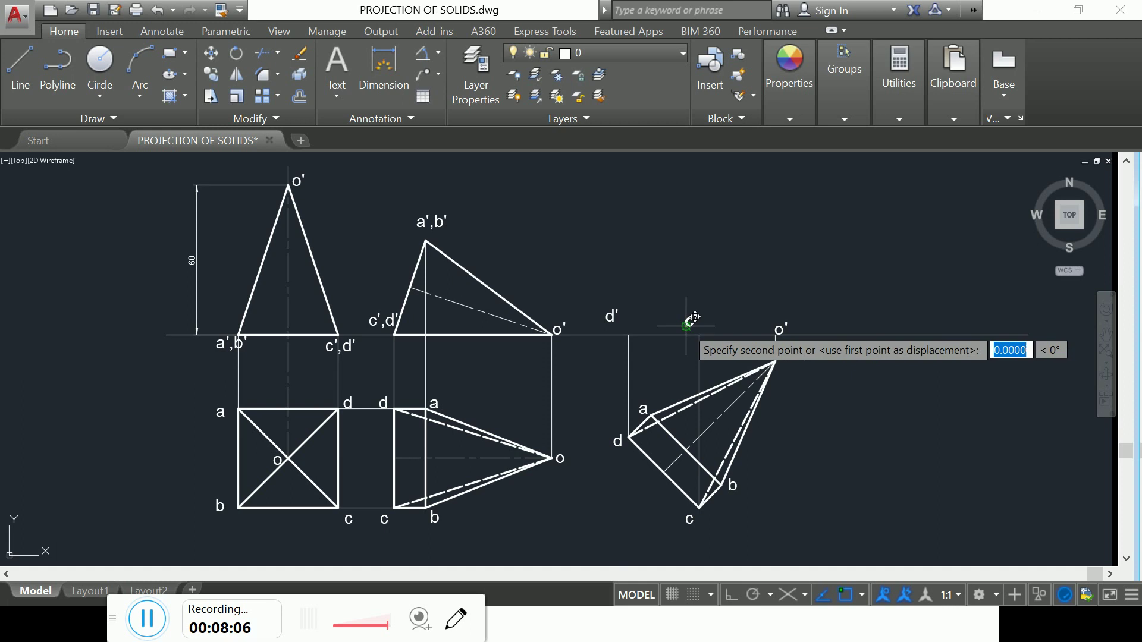
left_click(693, 327)
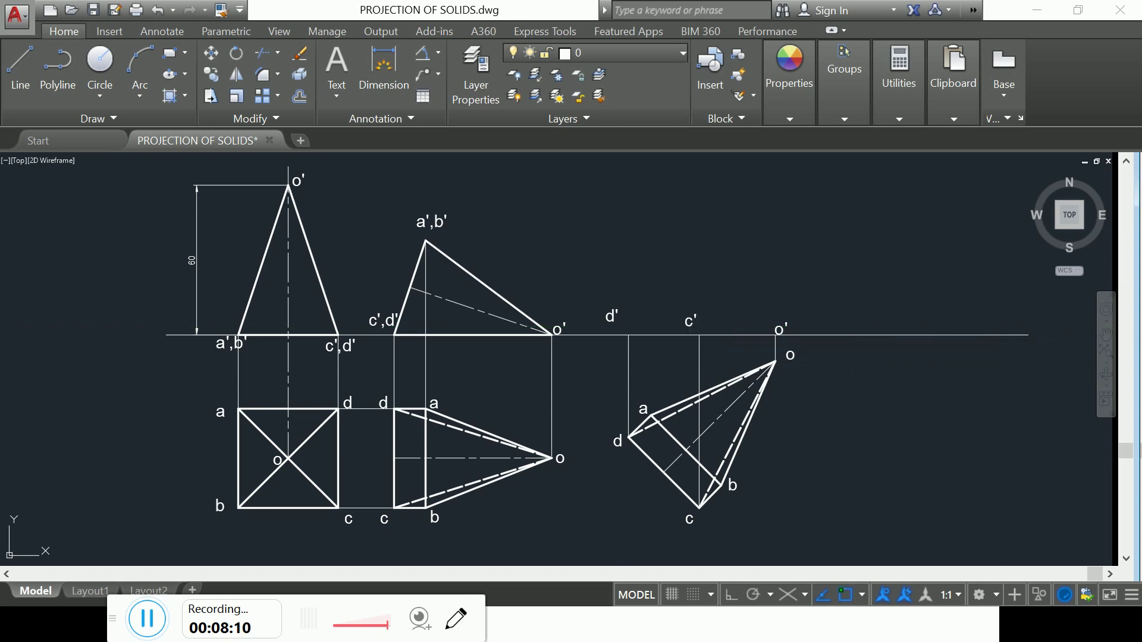
left_click(686, 313)
left_click(698, 324)
left_click(612, 320)
left_click(616, 328)
left_click(21, 67)
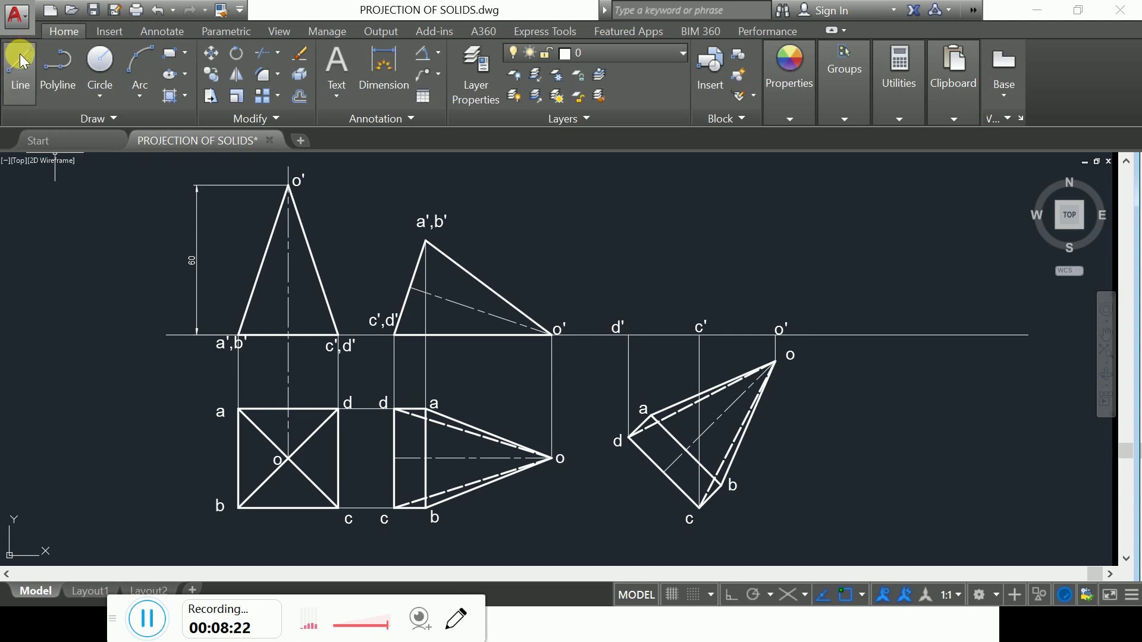
Draw ortho verticals from plan points a and b and a horizontal locus from a',b'
left_click(650, 417)
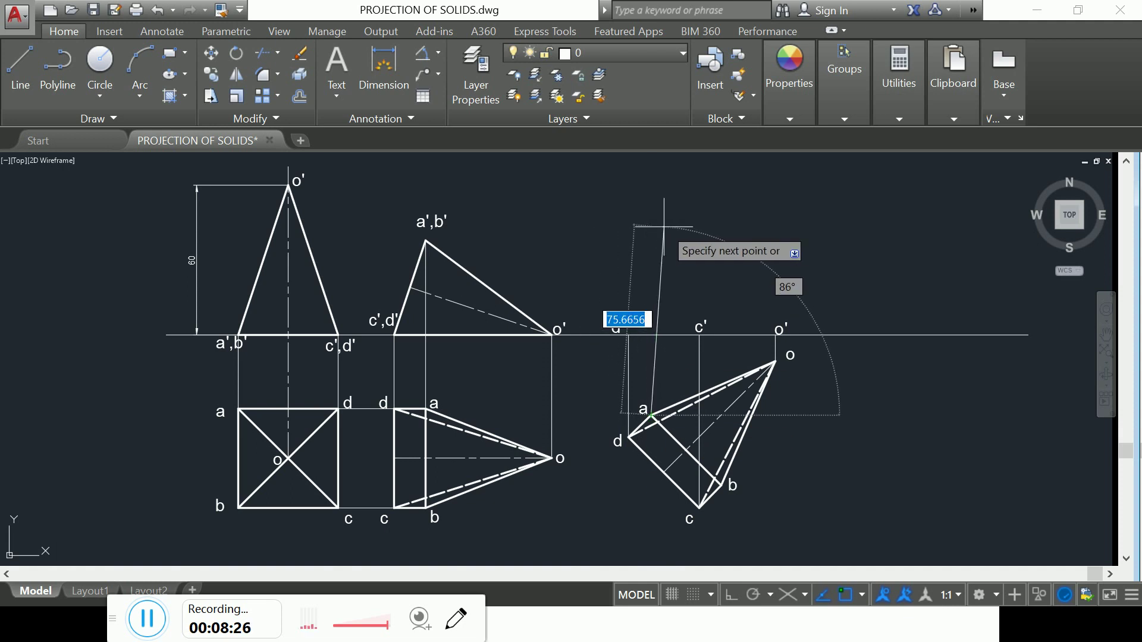
key("F8")
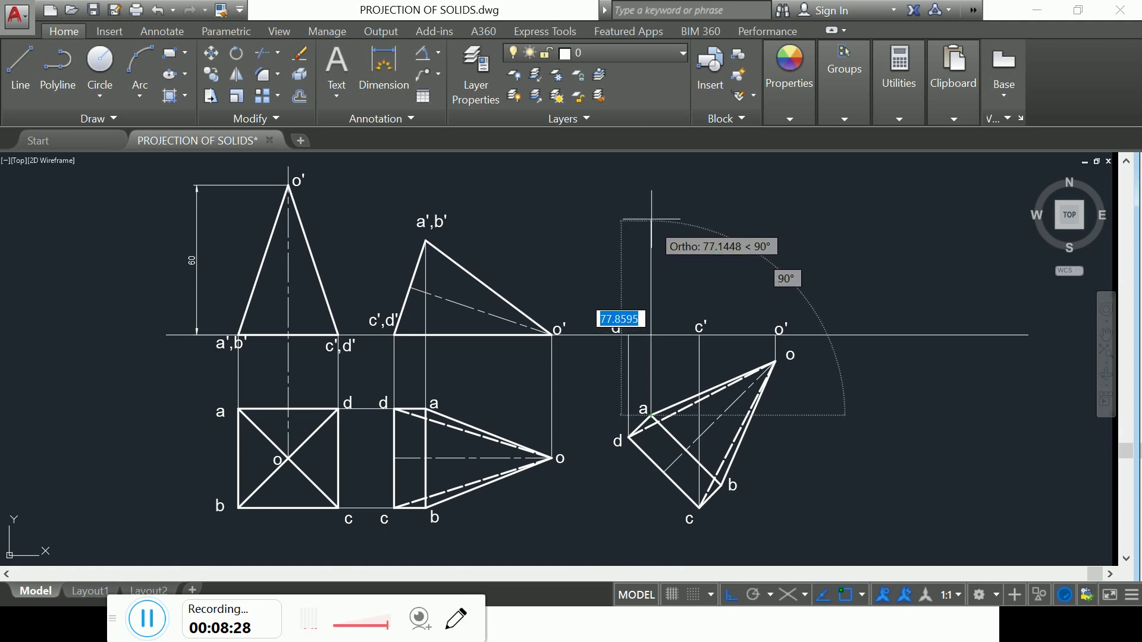
left_click(651, 195)
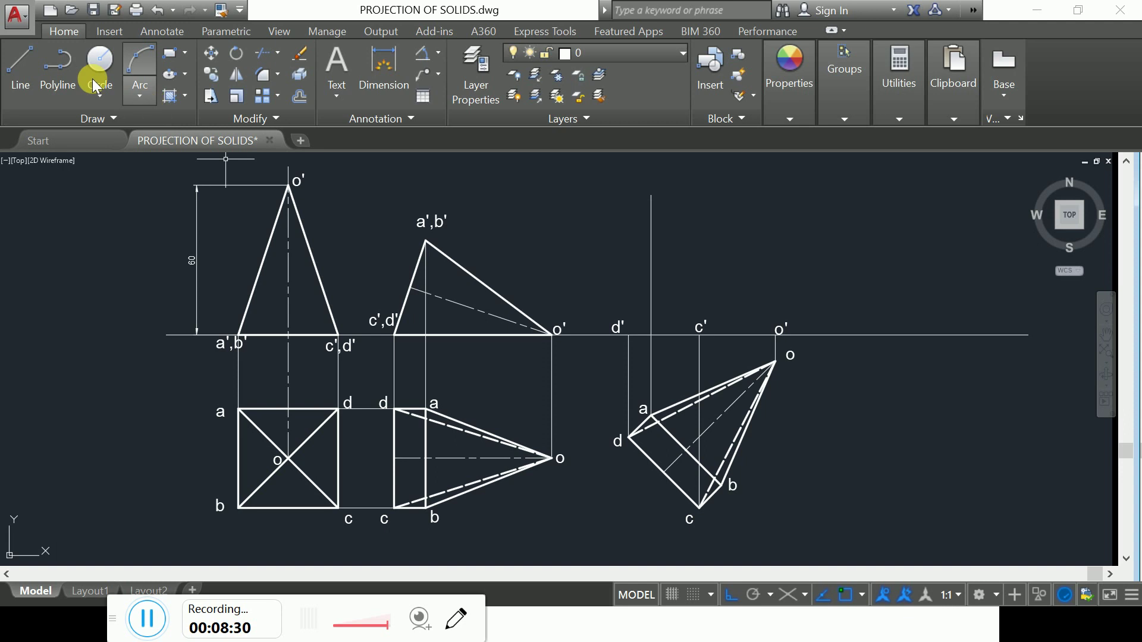
left_click(39, 80)
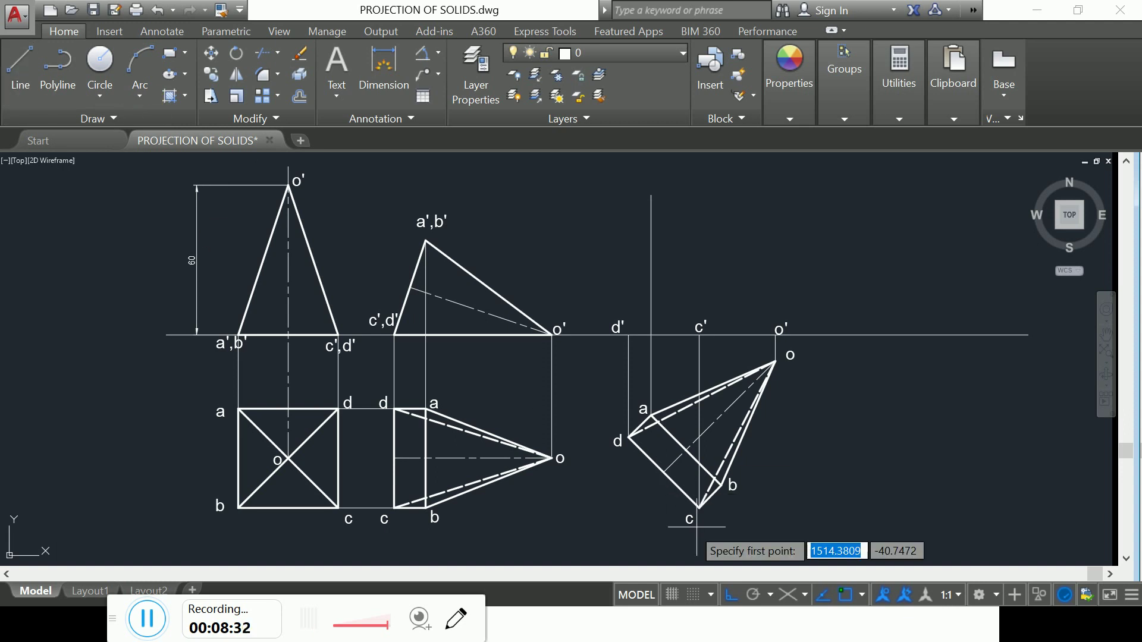
left_click(721, 486)
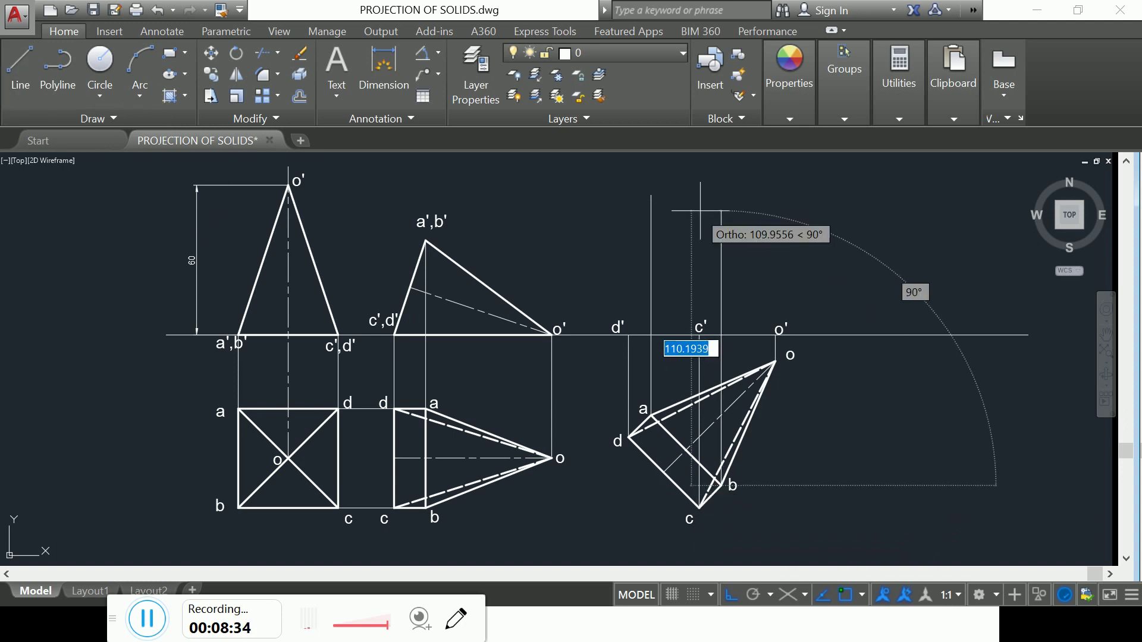
left_click(714, 178)
key("Escape")
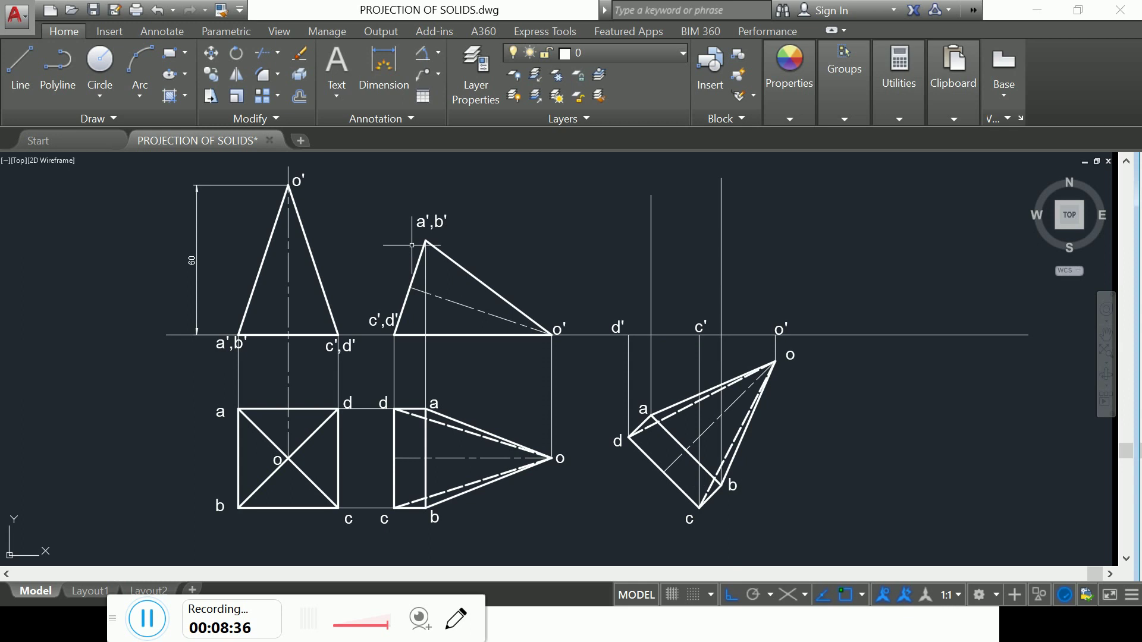
left_click(20, 70)
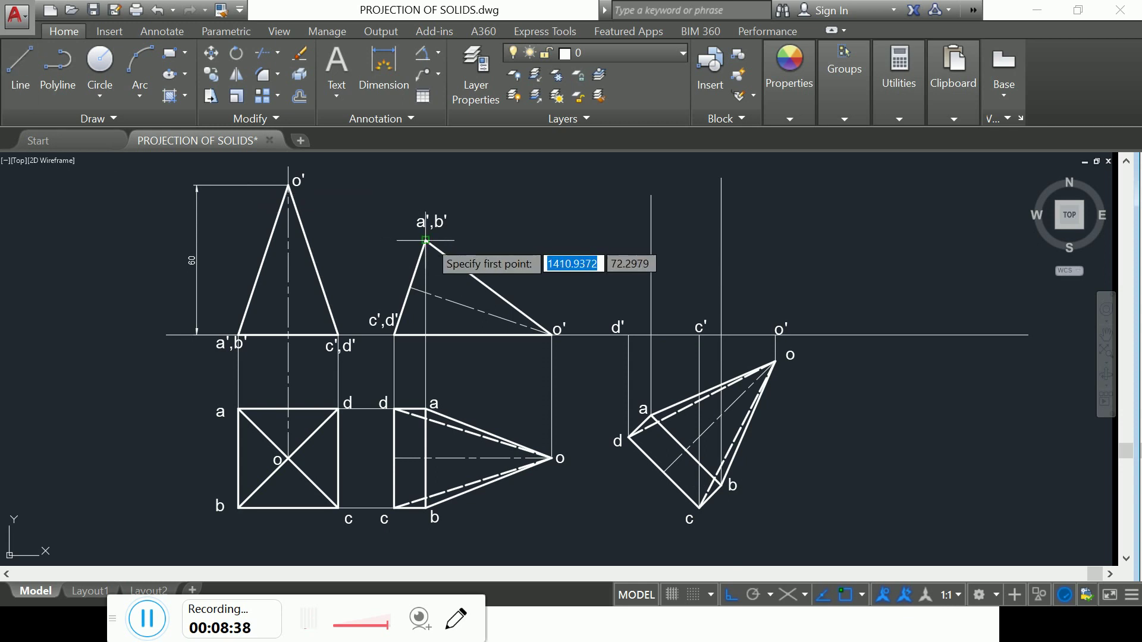
left_click(425, 241)
left_click(816, 241)
key("Escape")
Trim the projector tops and the locus overshoot beyond b's projector
left_click(267, 58)
left_click(800, 263)
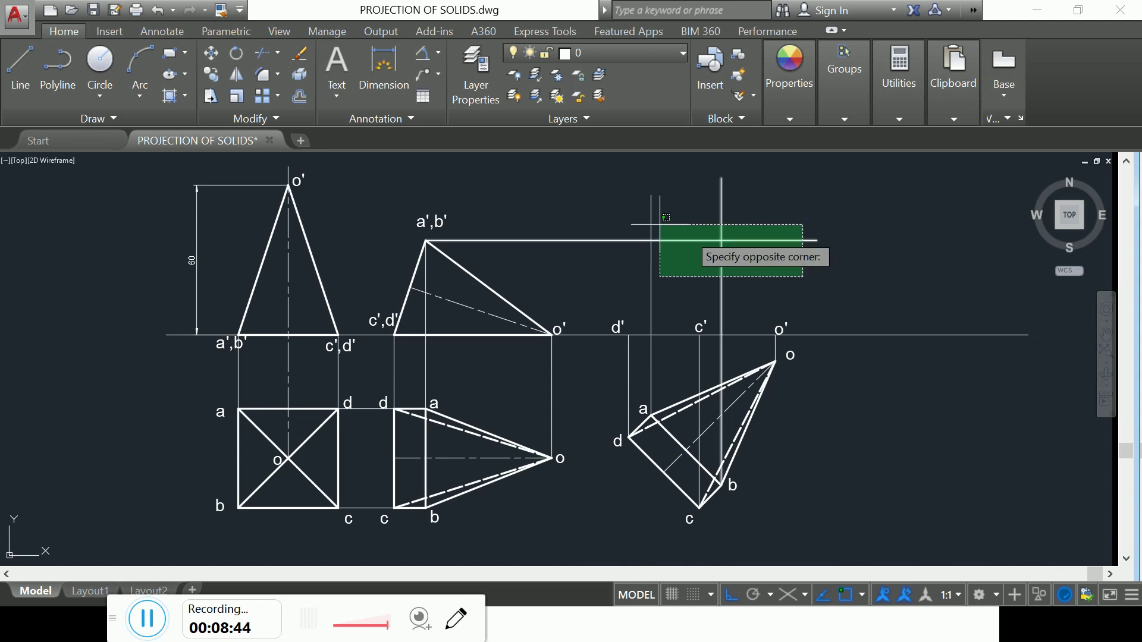
left_click(601, 197)
key("Return")
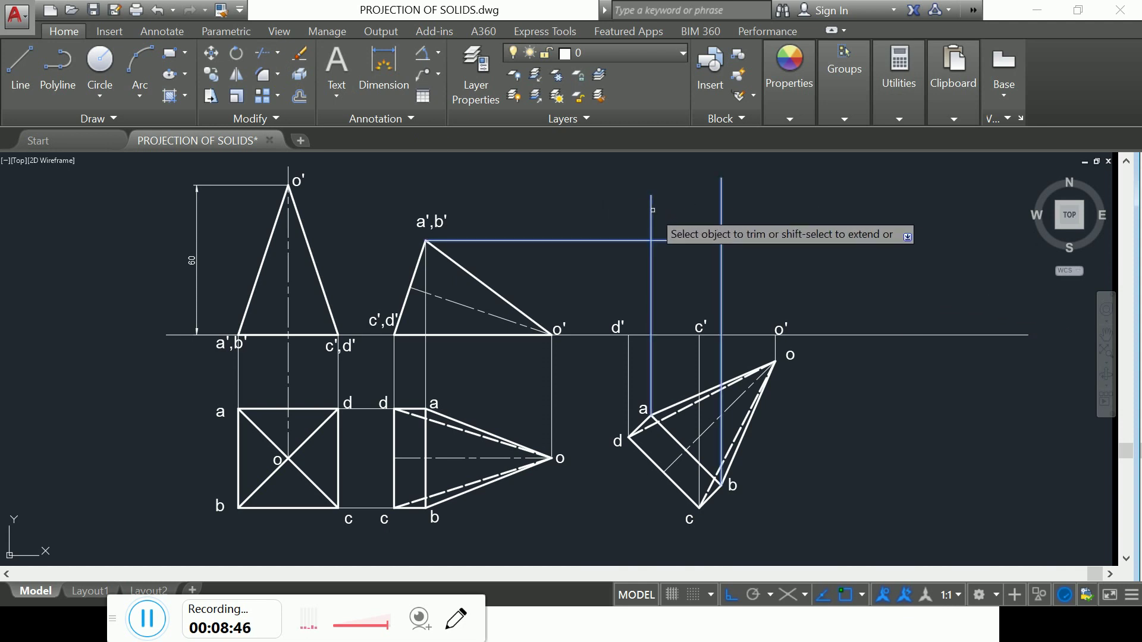
left_click(651, 210)
left_click(721, 206)
left_click(753, 241)
right_click(753, 238)
left_click(791, 250)
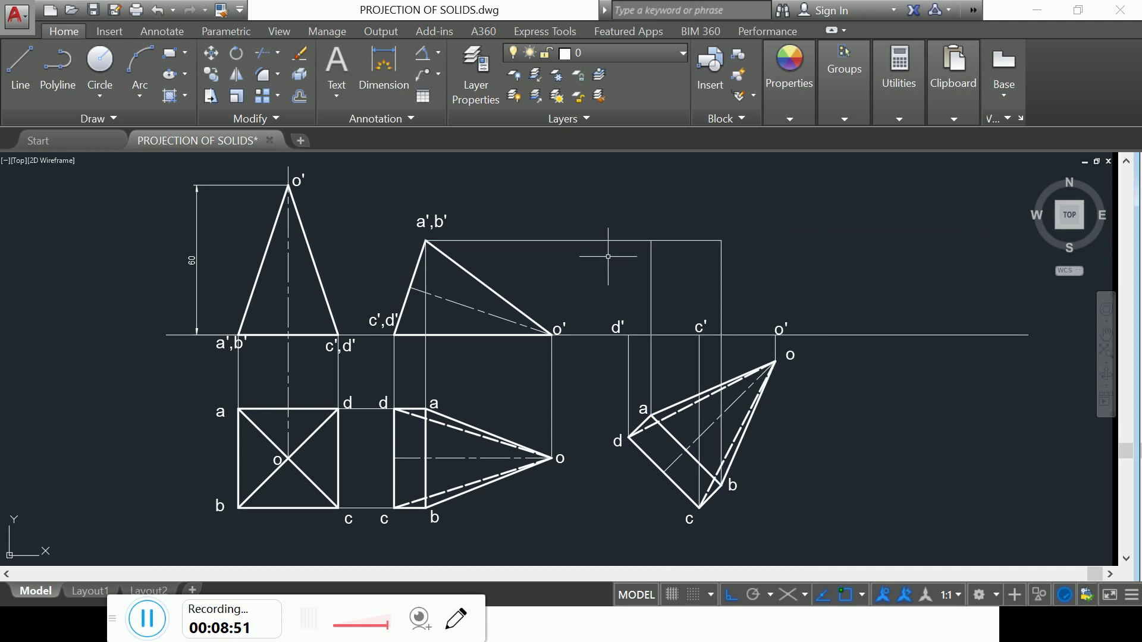
Copy the a',b' label to the tops of the a and b projectors
left_click(212, 76)
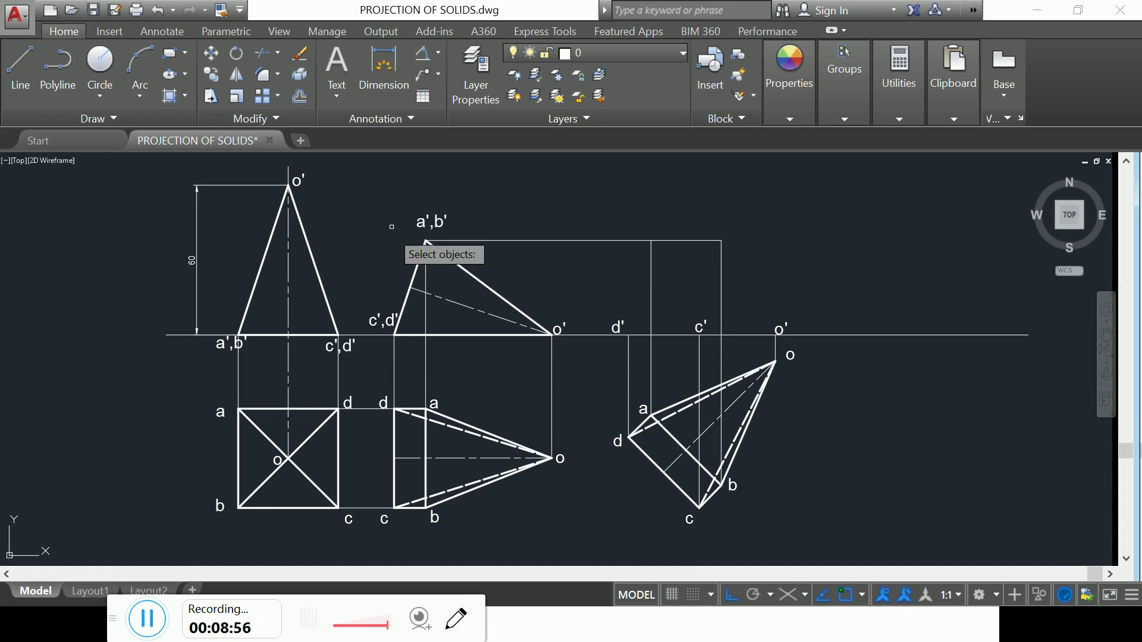
left_click(425, 222)
key("Return")
left_click(428, 223)
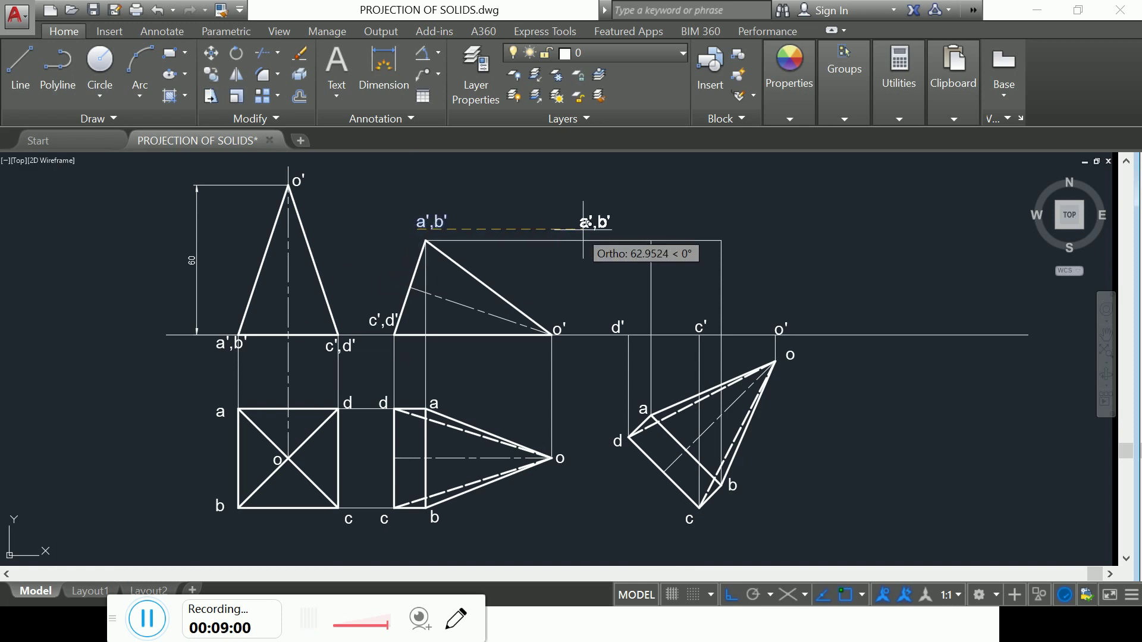
left_click(642, 223)
left_click(718, 223)
key("Return")
Edit the two label copies to read a' and b'
left_click(658, 222)
double_click(662, 221)
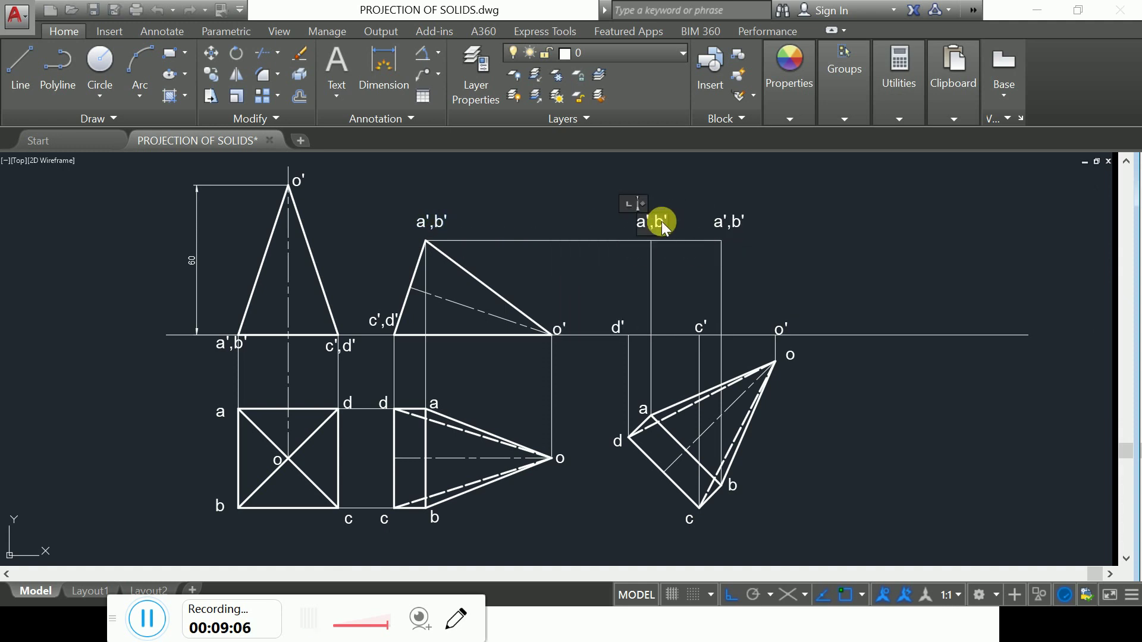
key("BackSpace")
key("BackSpace")
key("BackSpace")
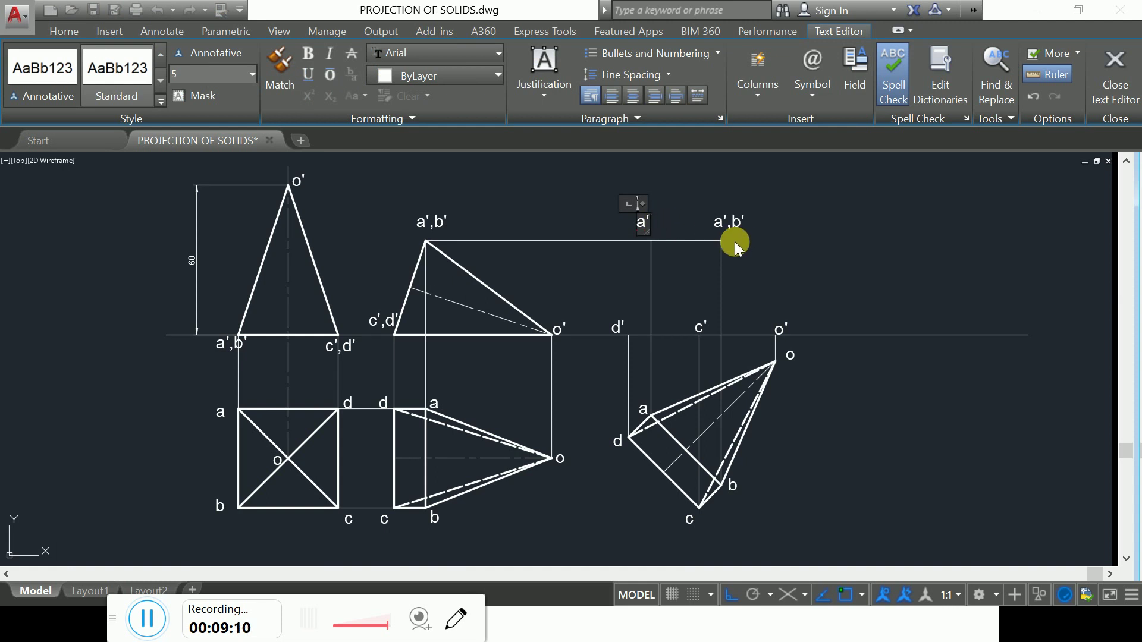
left_click(764, 240)
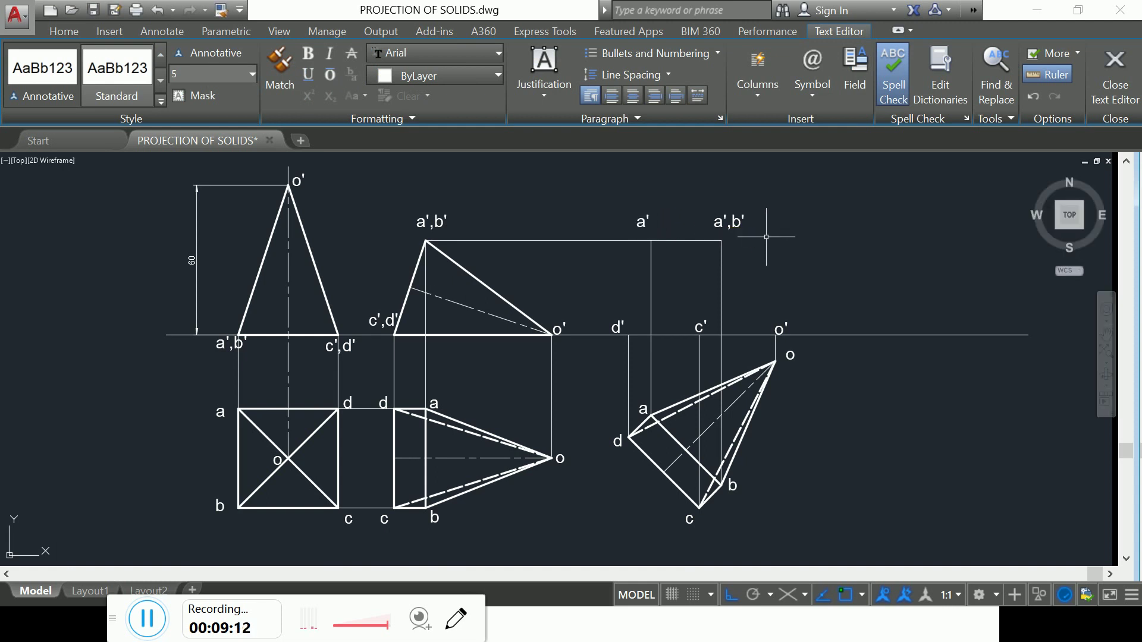
left_click(728, 218)
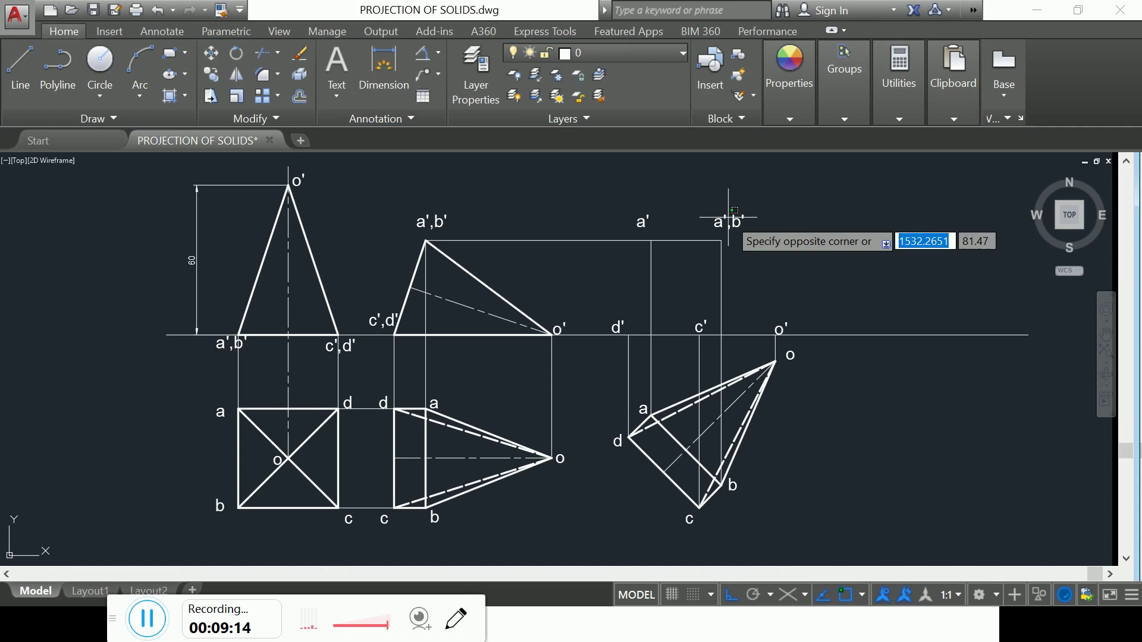
left_click(737, 223)
left_click(738, 222)
double_click(735, 226)
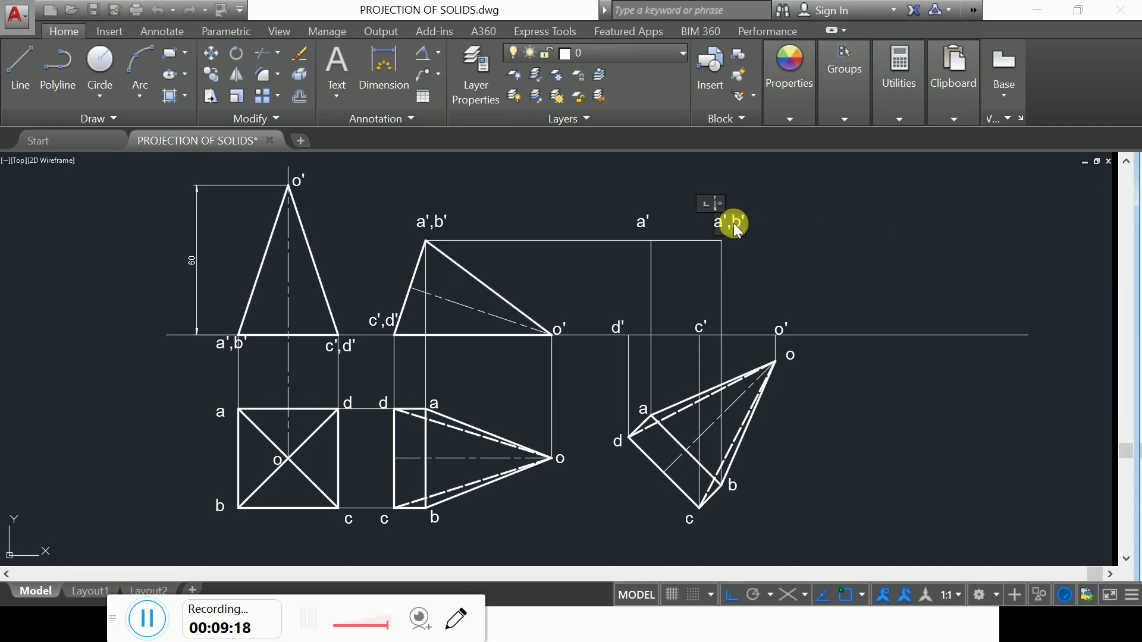
key("BackSpace")
key("BackSpace")
key("BackSpace")
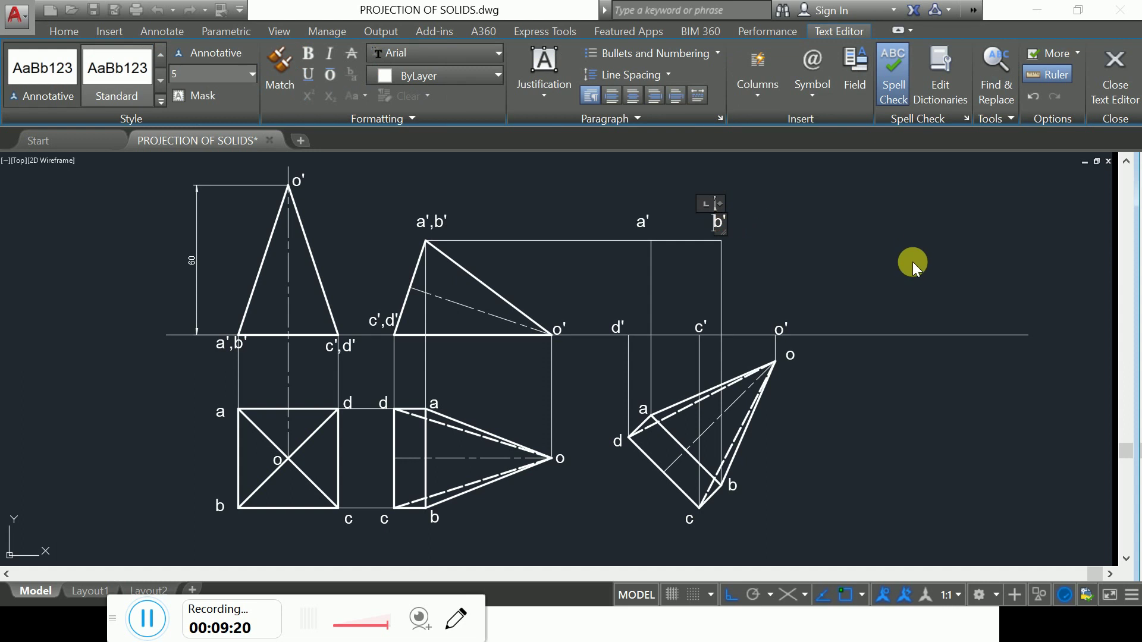
left_click(912, 262)
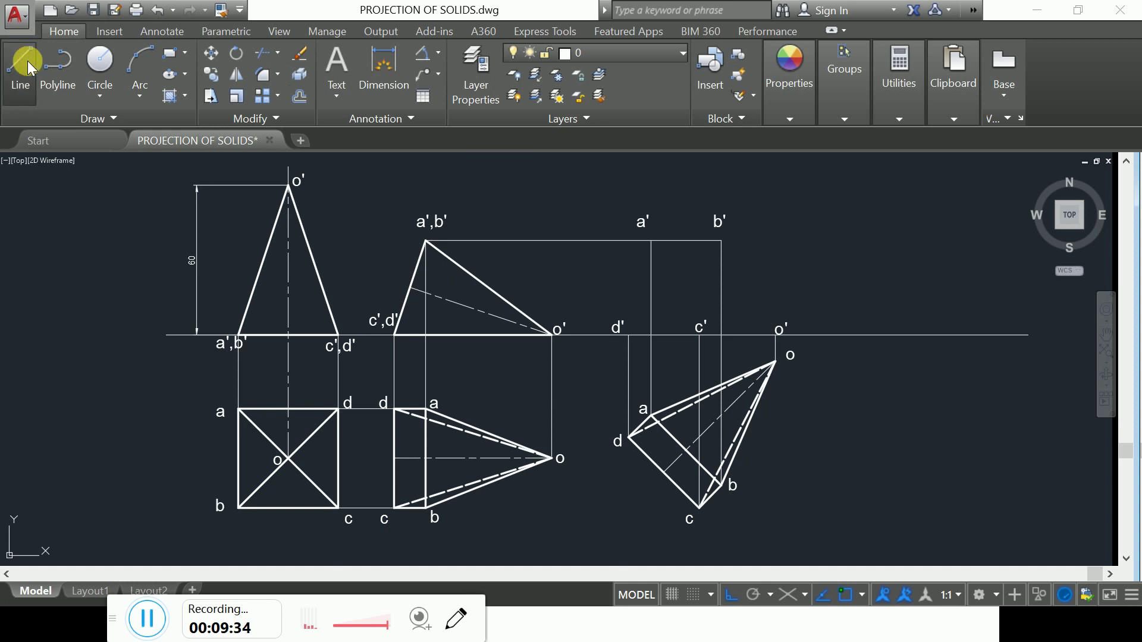
Draw the front-view outline d'–a'–b'–o', then the base through c' back to d'
type("l")
key("Return")
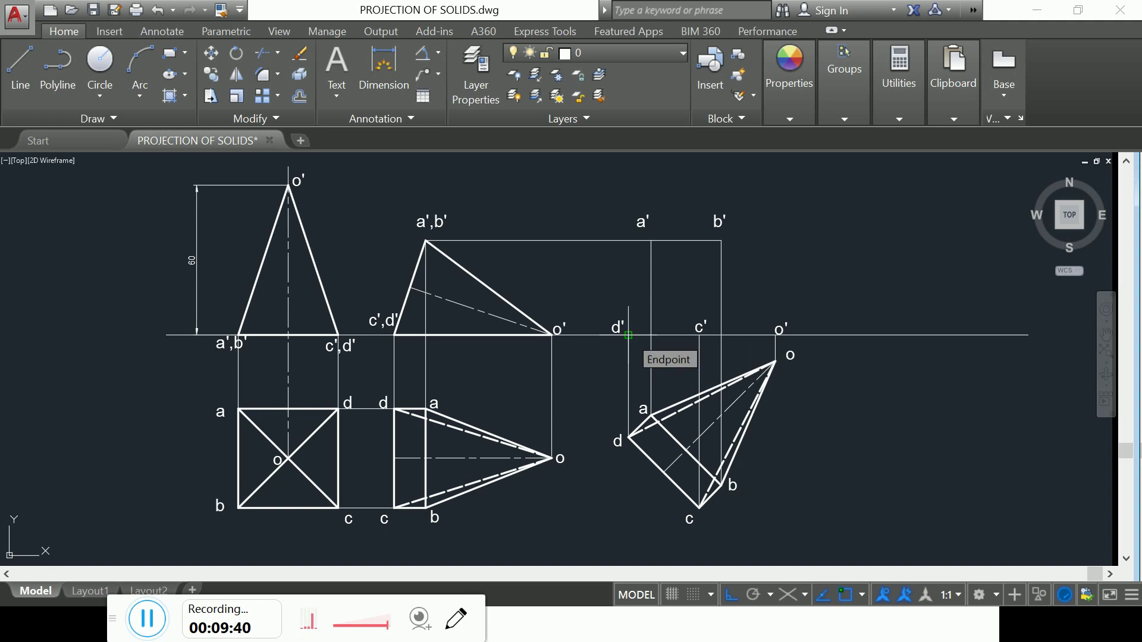
left_click(629, 335)
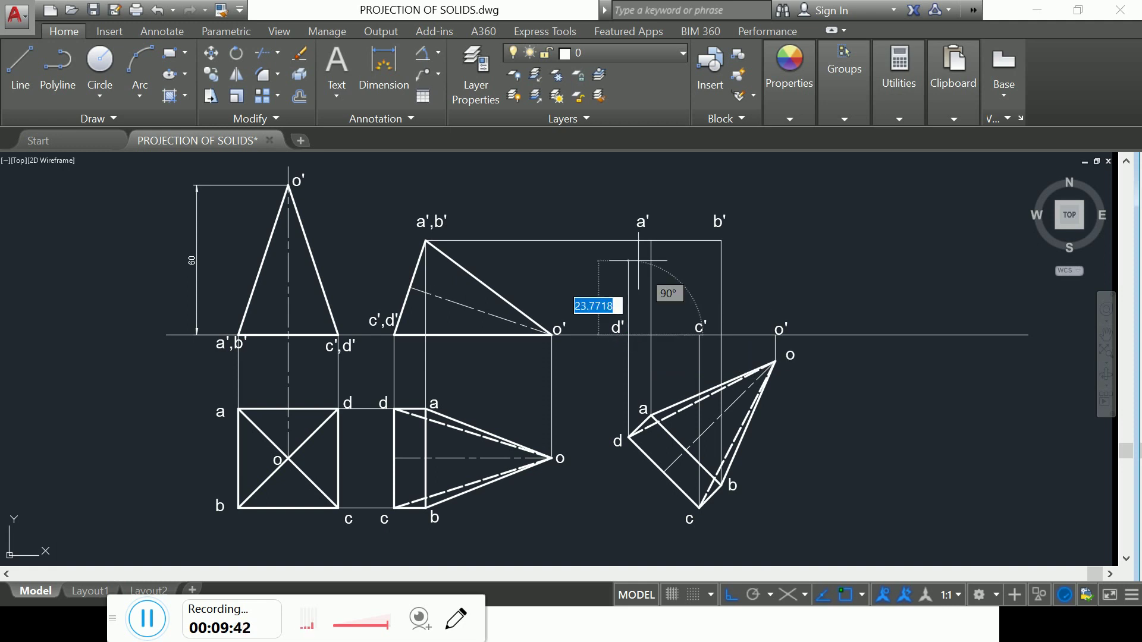
left_click(651, 241)
left_click(721, 241)
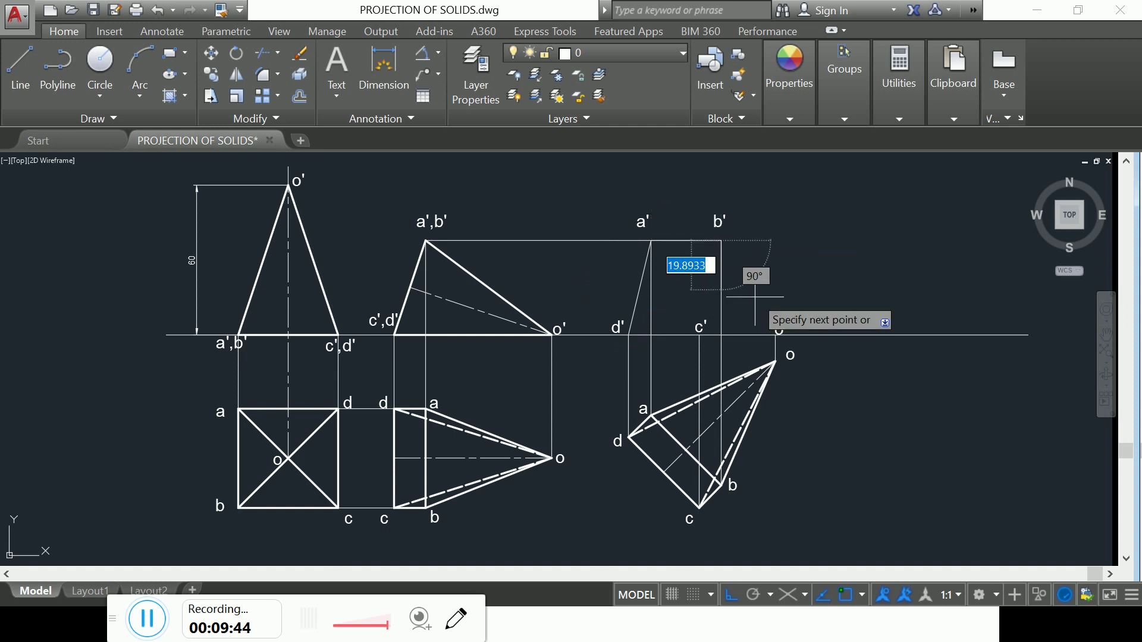
left_click(775, 335)
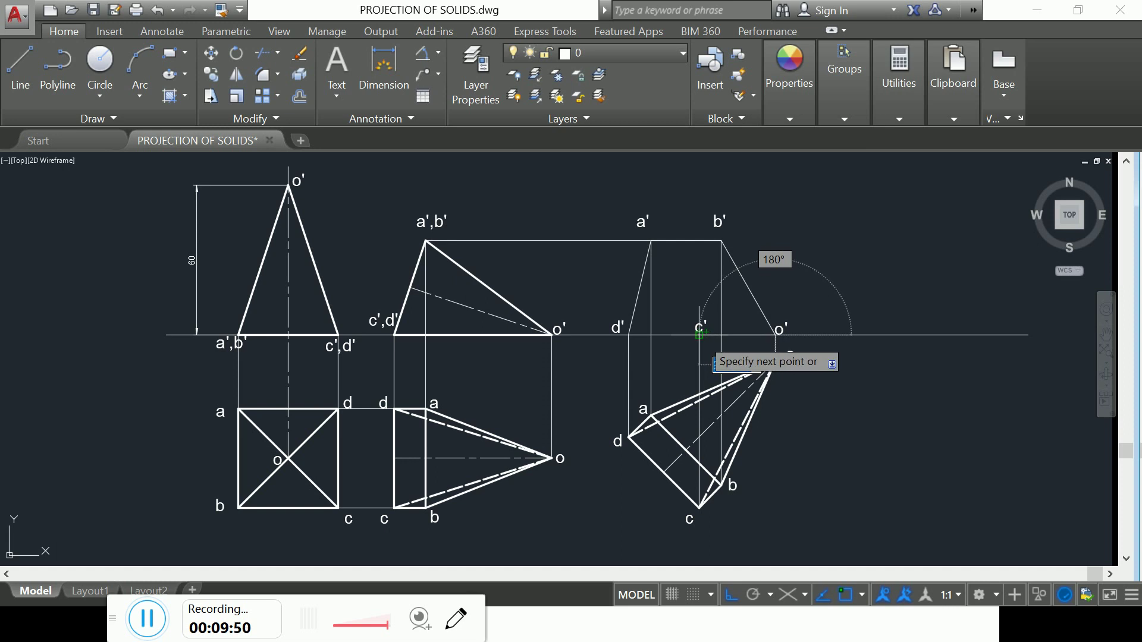
left_click(700, 335)
left_click(629, 336)
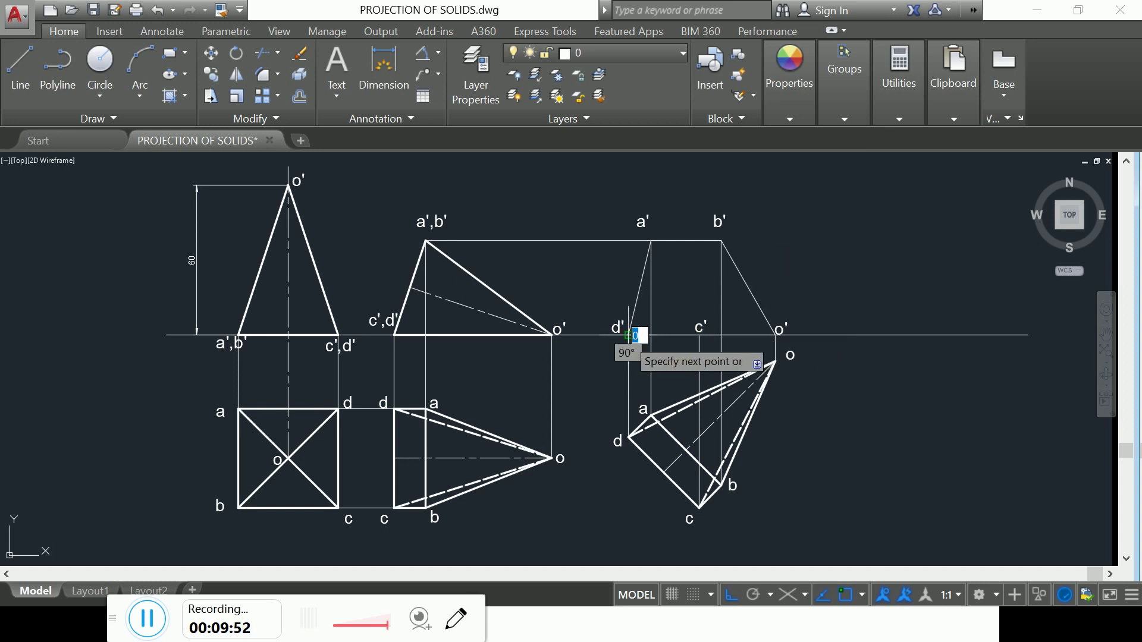
key("Return")
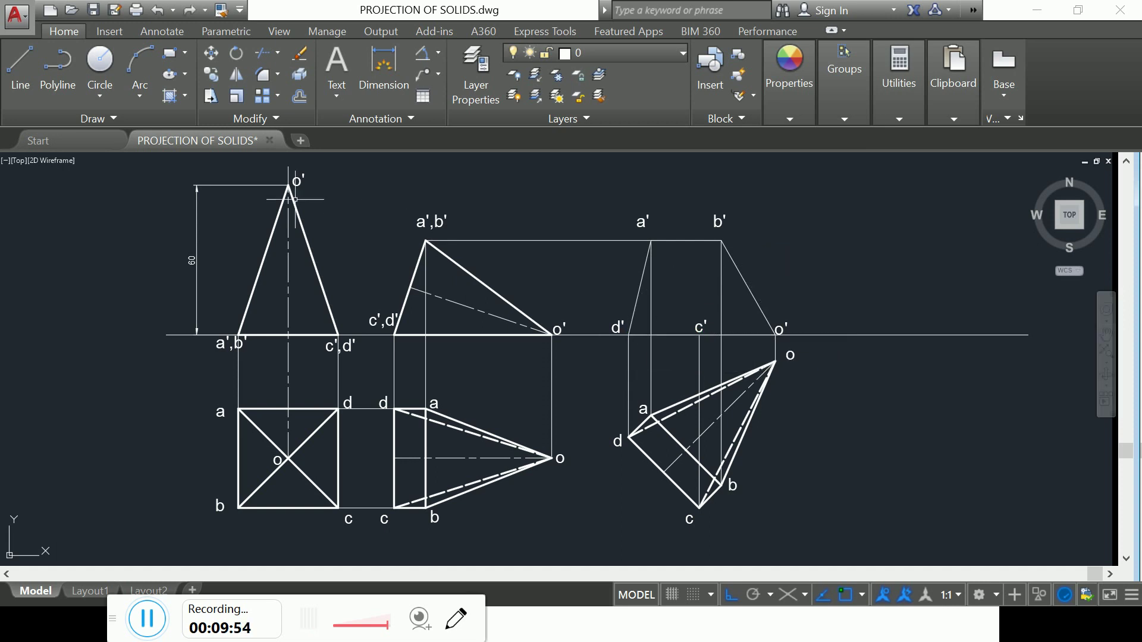
Match thick top-view edge d–c onto front-view edges d'a', a'b', b'o' and the base
left_click(221, 10)
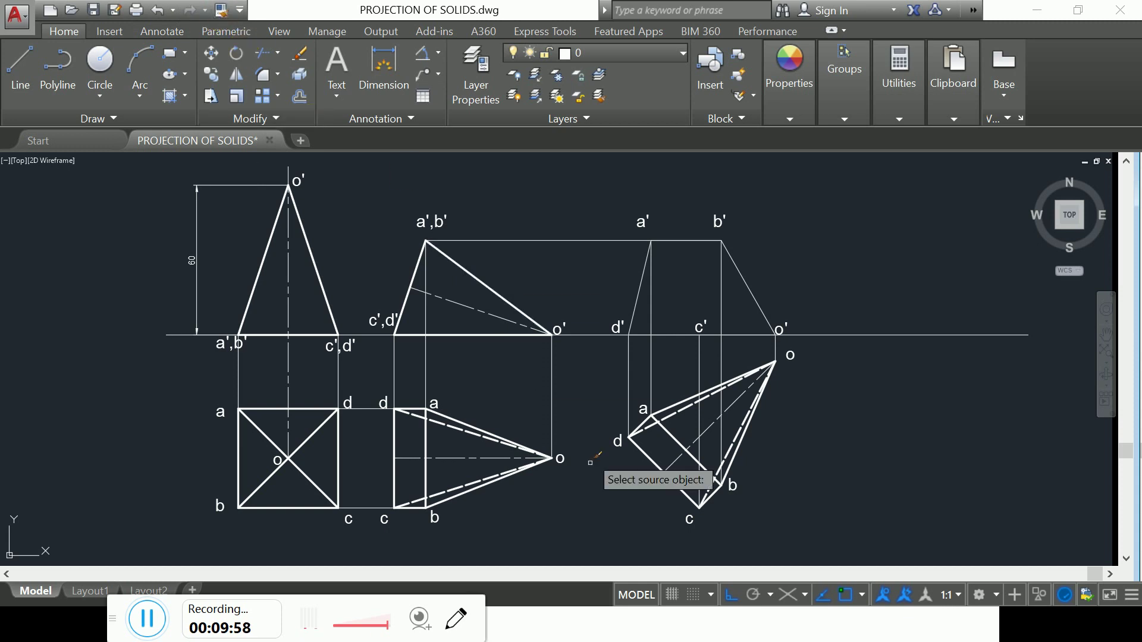
left_click(651, 459)
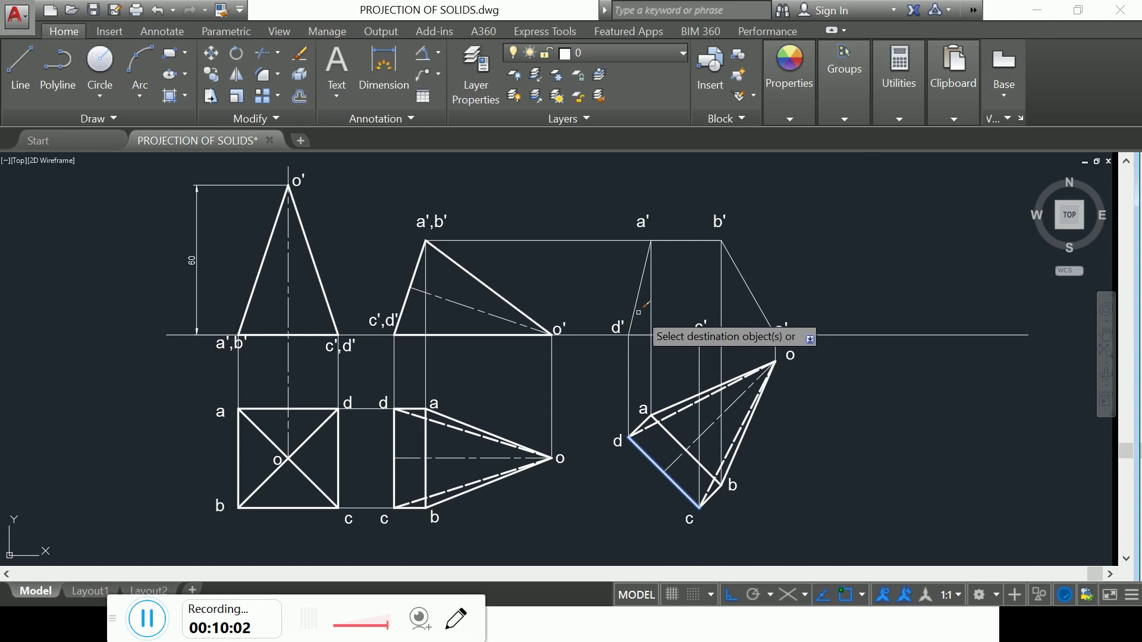
left_click(636, 308)
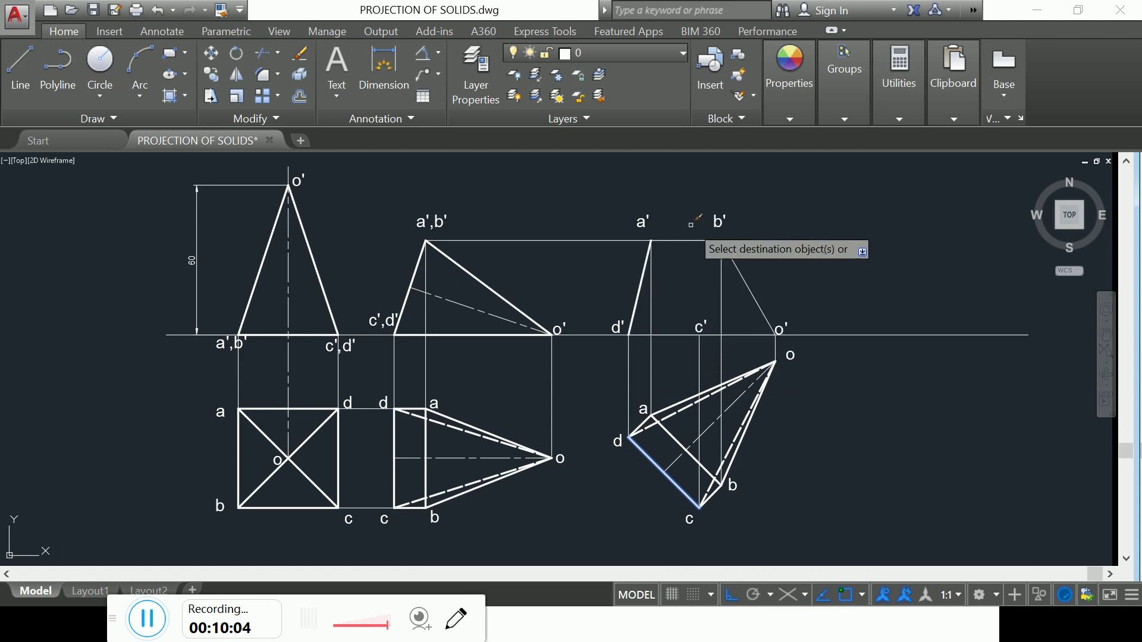
left_click(698, 240)
left_click(736, 265)
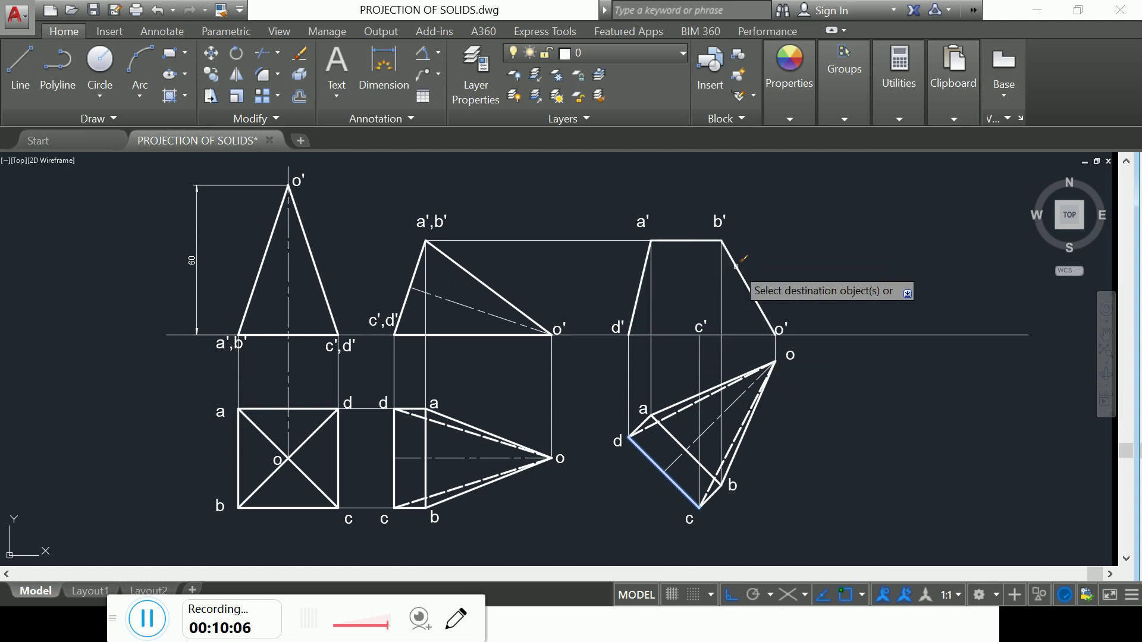
left_click(744, 335)
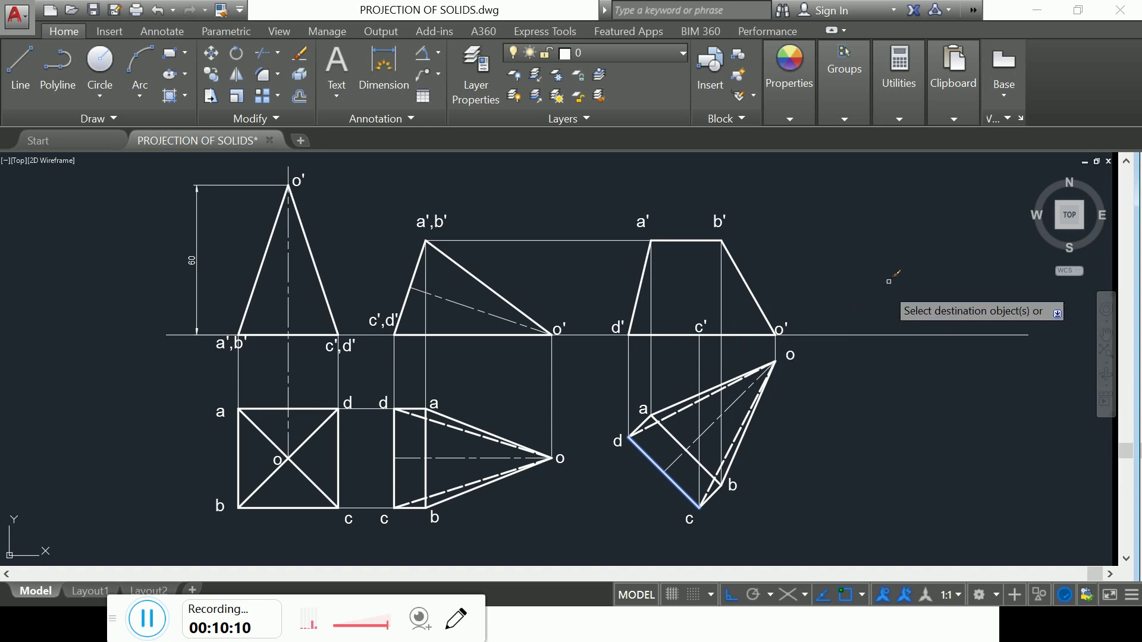
right_click(864, 249)
left_click(886, 257)
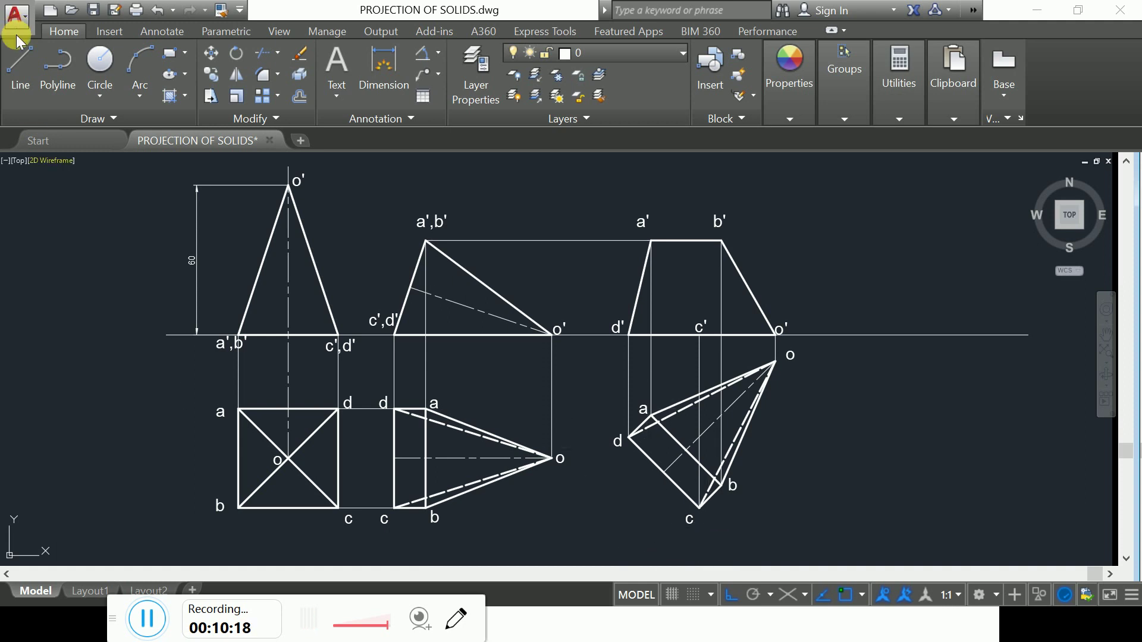
Draw edge b'–c', make it thick like b'o', and shift label c' clear
left_click(20, 66)
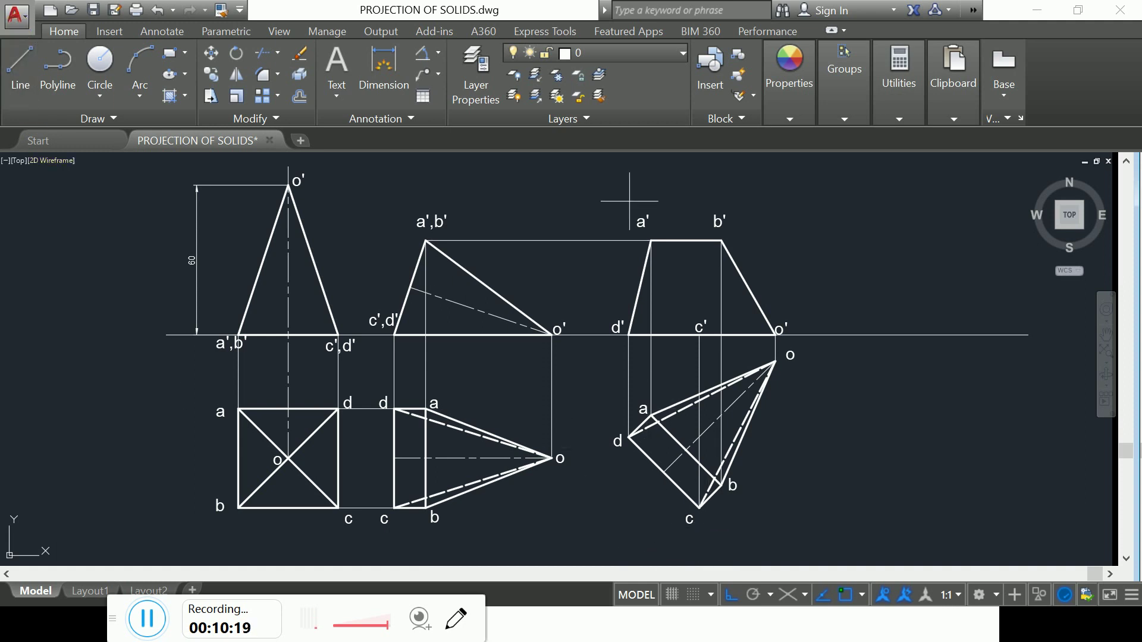
left_click(721, 241)
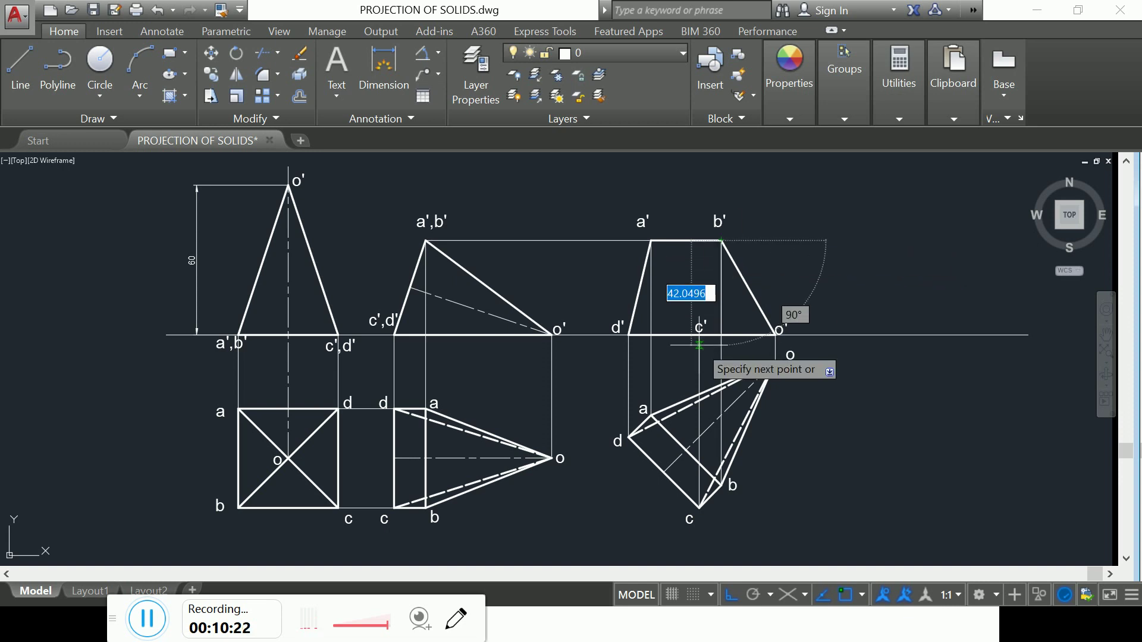
left_click(699, 334)
key("Escape")
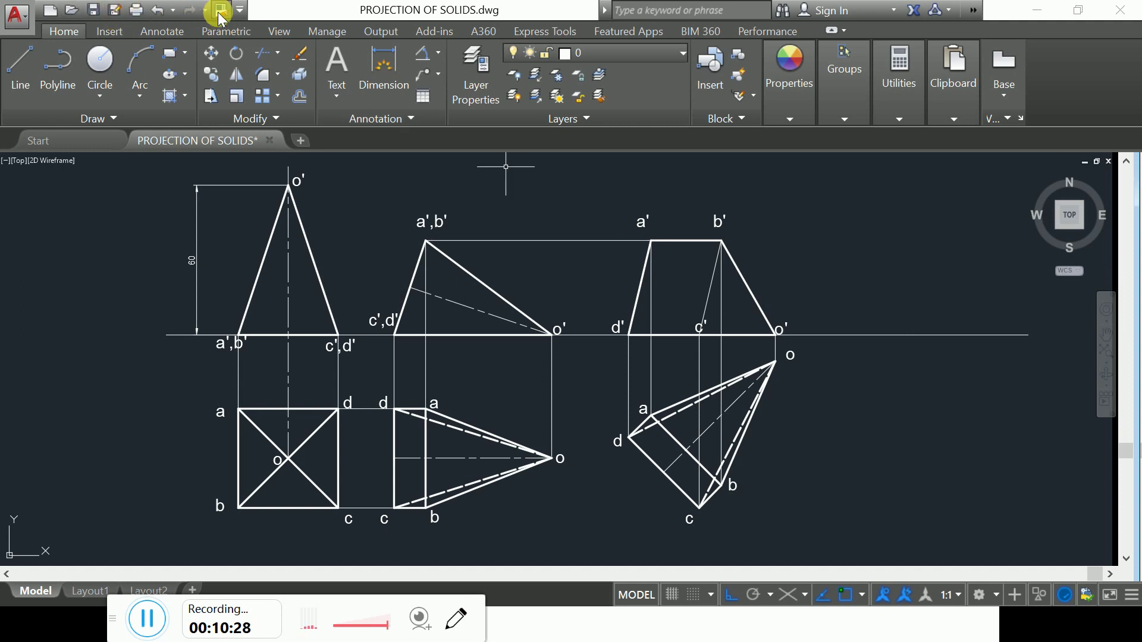
left_click(299, 53)
left_click(752, 296)
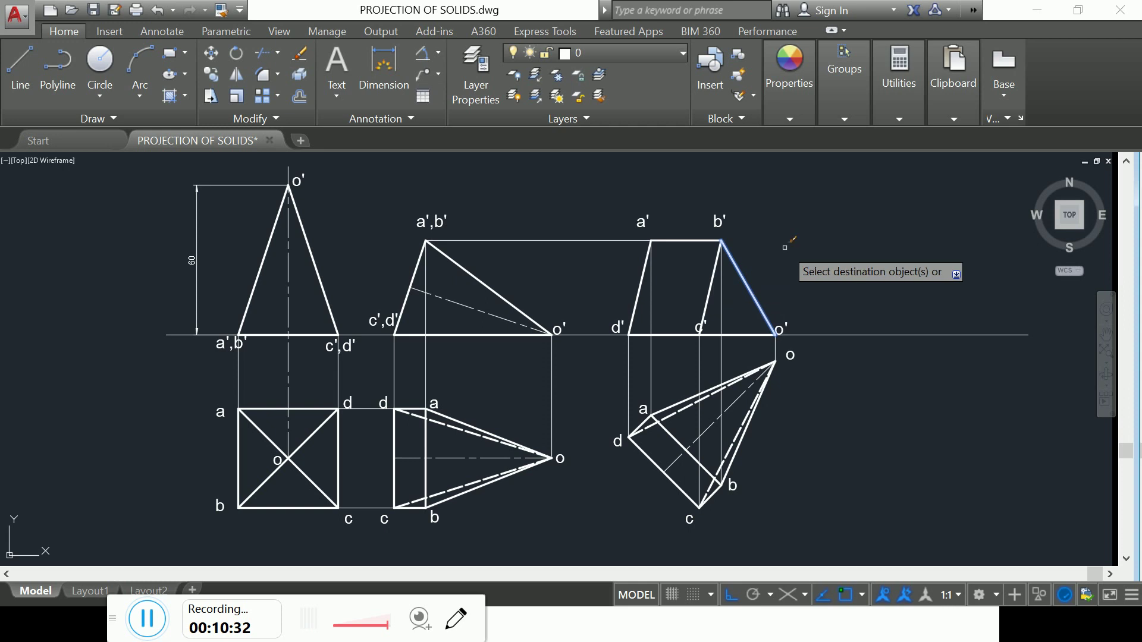
right_click(849, 228)
left_click(865, 236)
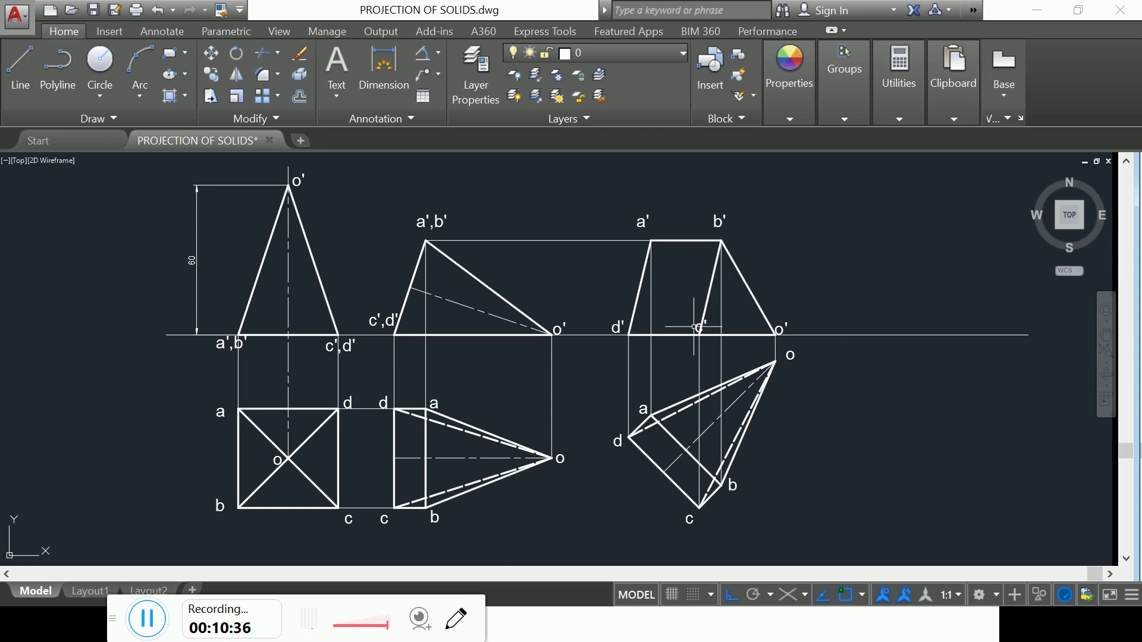
mouse_move(696, 328)
left_mouse_down()
mouse_move(689, 345)
mouse_move(684, 326)
left_mouse_up()
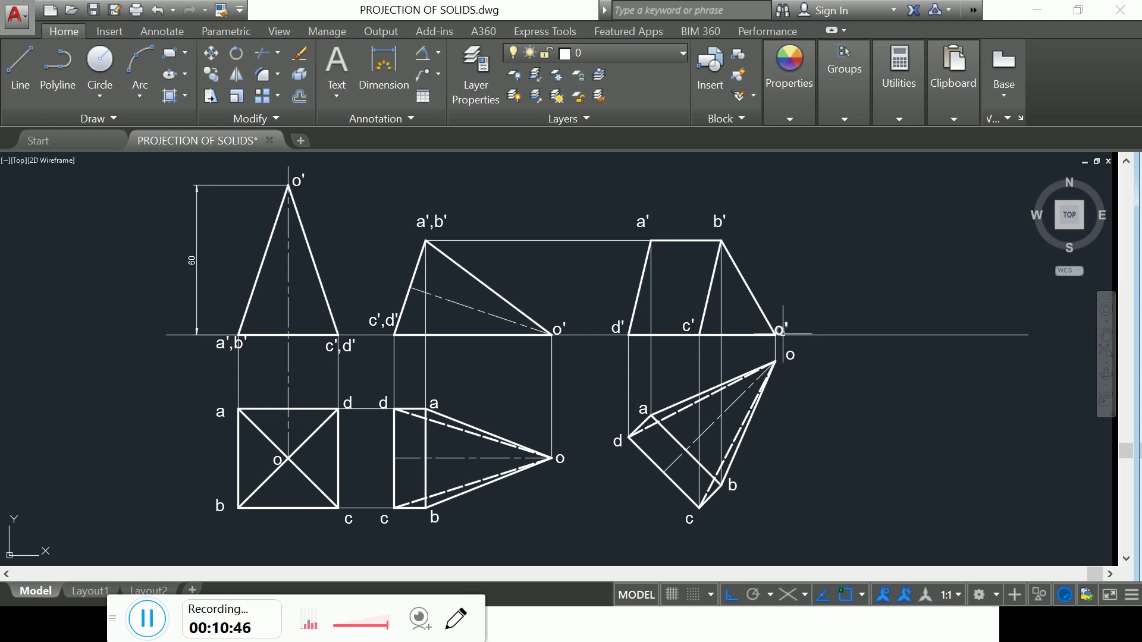
Draw edge o'–a' as a polyline and give it dashed edge d–o's hidden-line properties
left_click(57, 68)
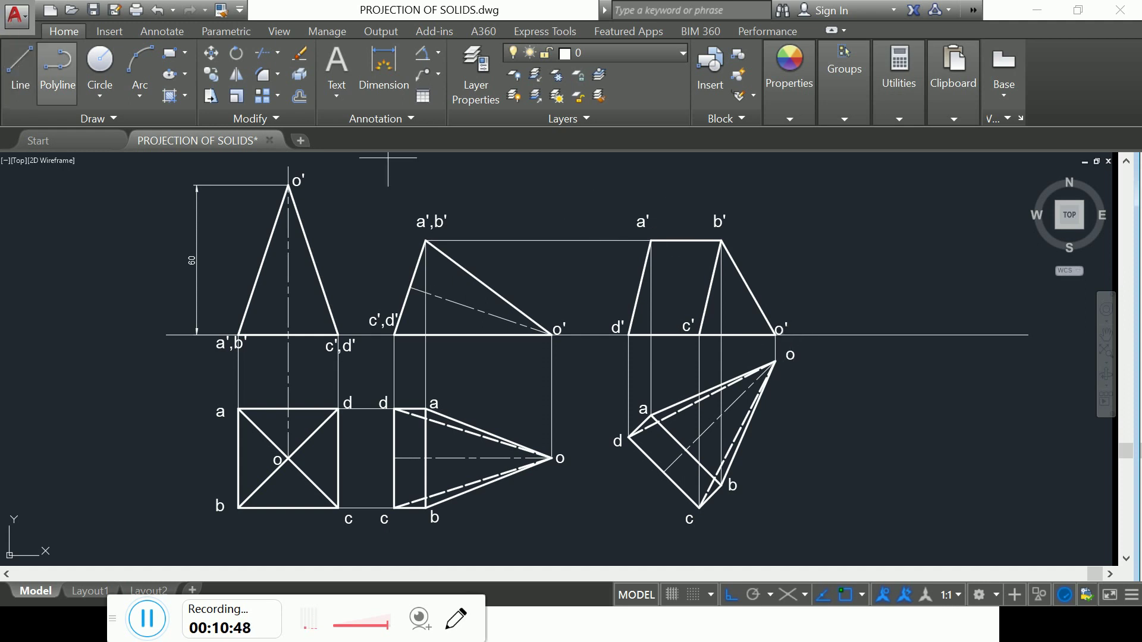
left_click(722, 335)
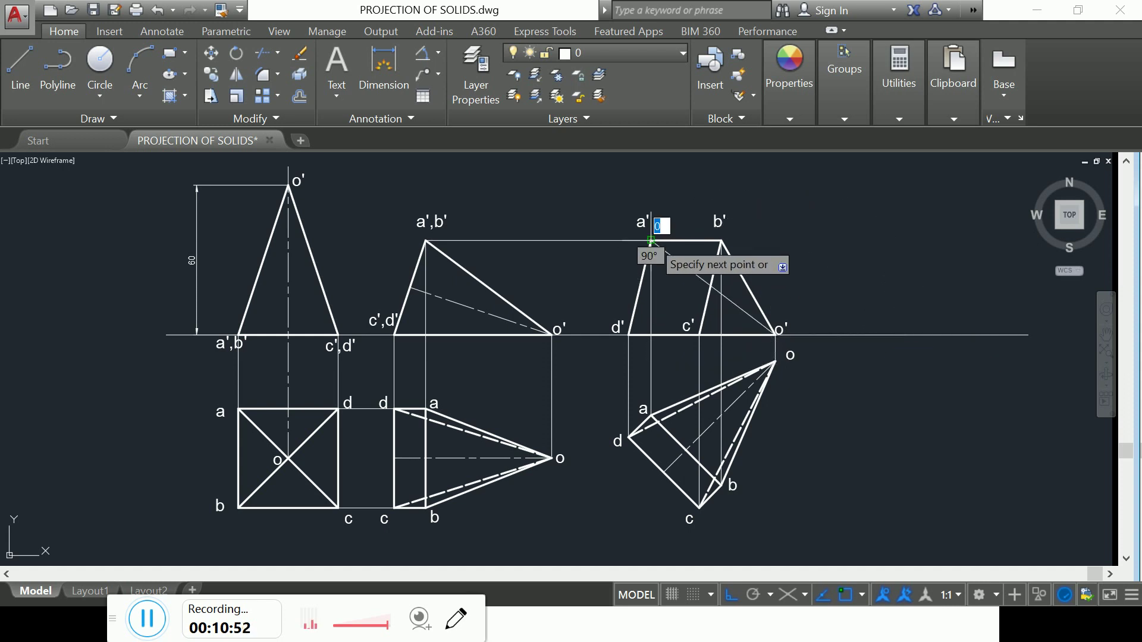
left_click(651, 241)
key("Return")
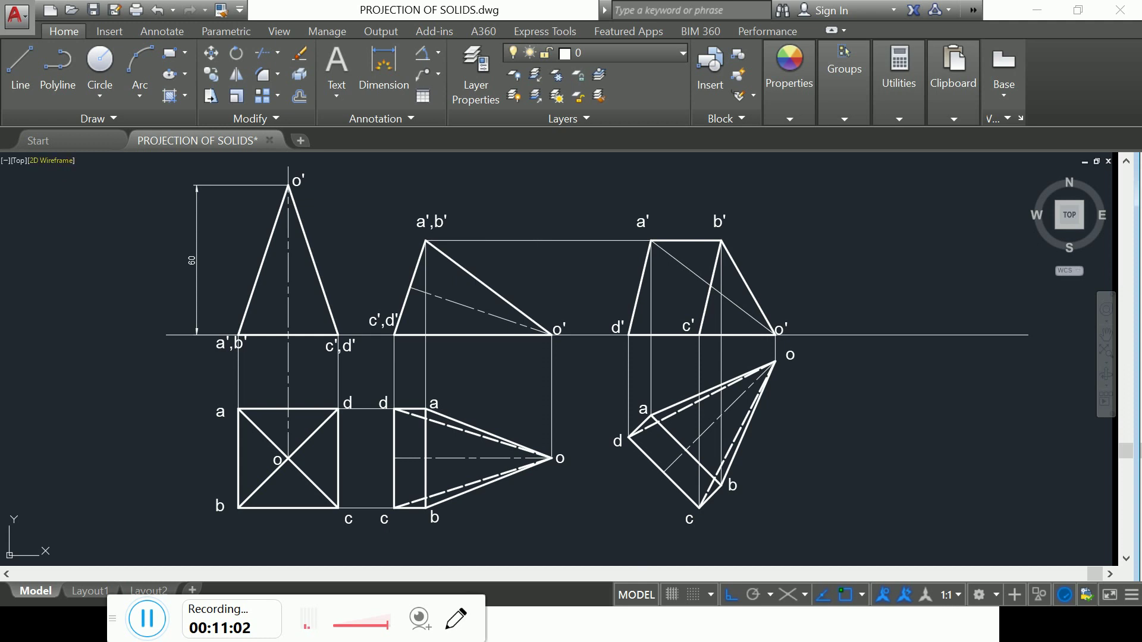
left_click(227, 10)
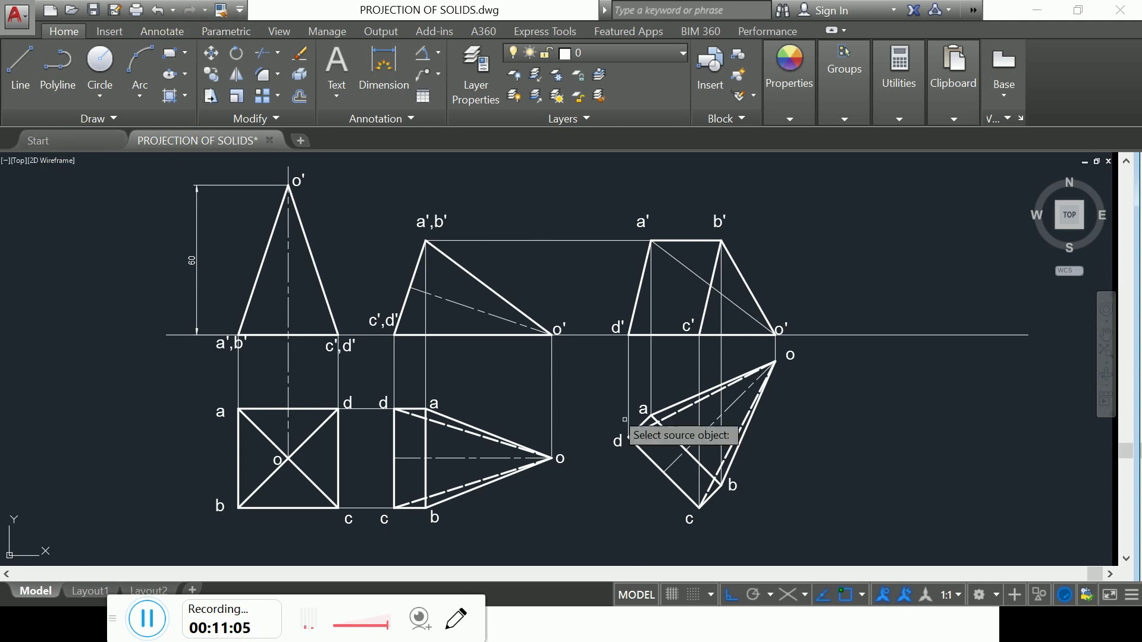
left_click(677, 415)
left_click(741, 307)
right_click(833, 248)
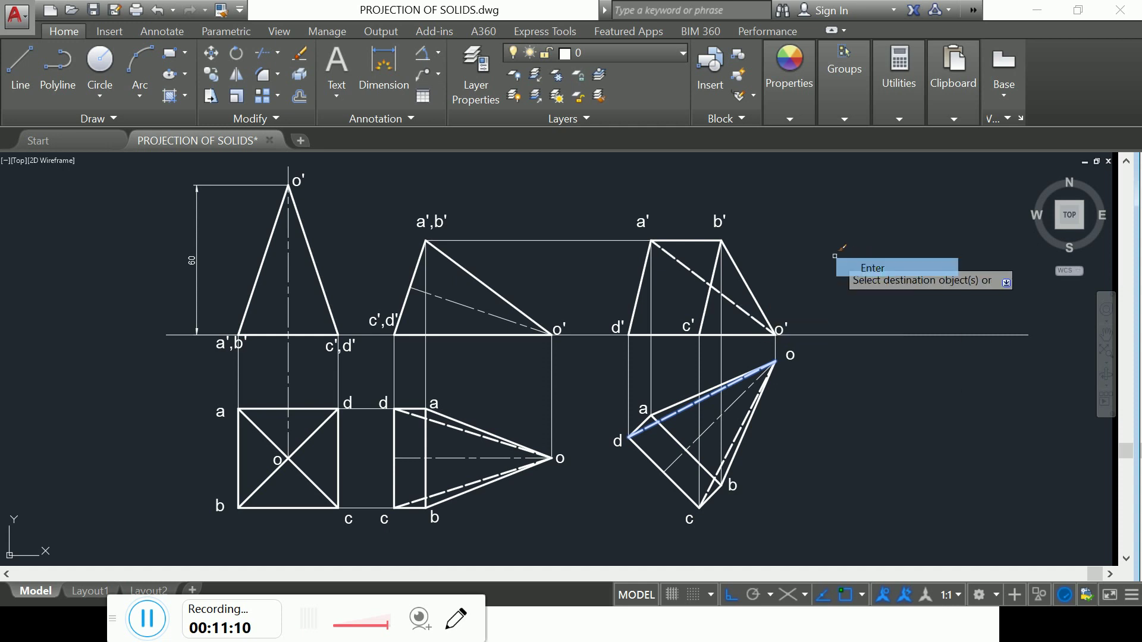
left_click(848, 256)
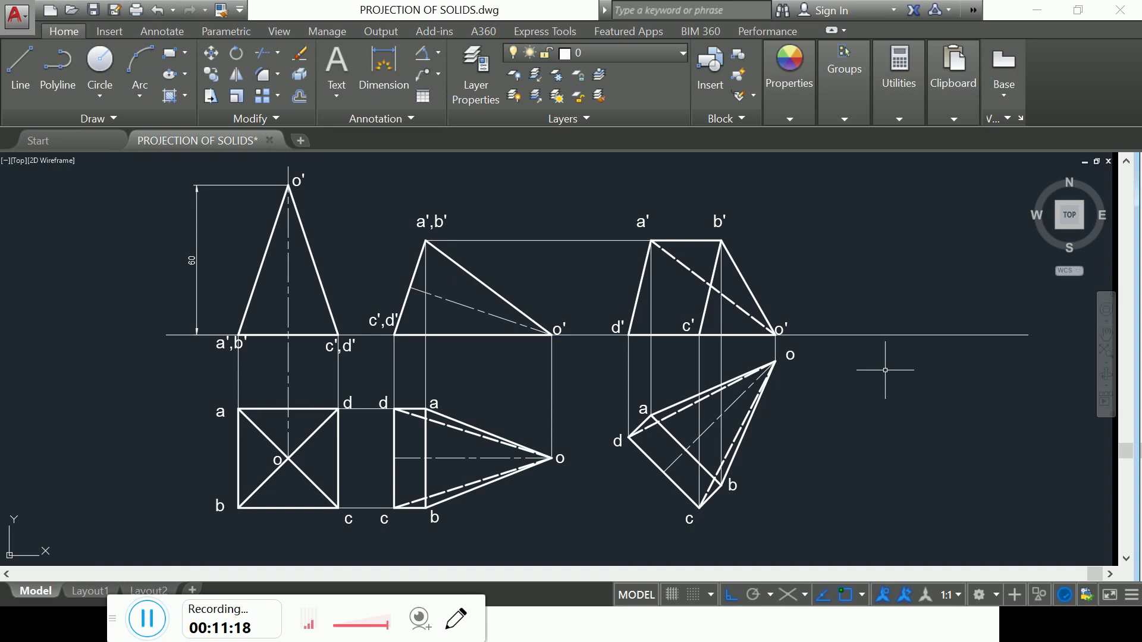
left_click(875, 335)
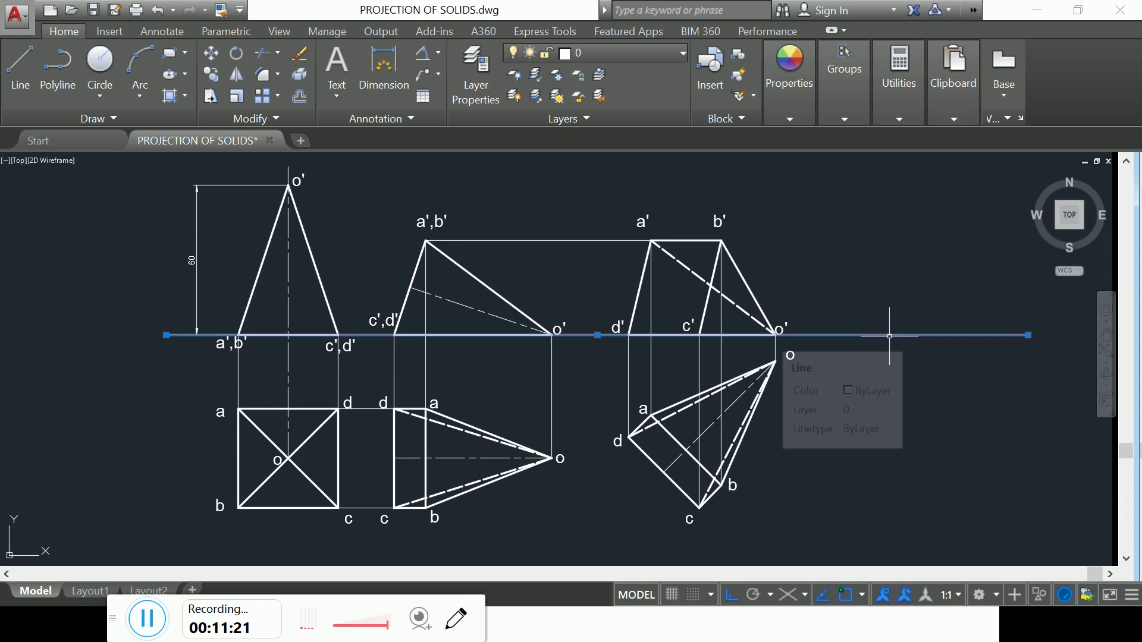
Shorten the XY reference line so its right end stops just past o'
left_click(1031, 335)
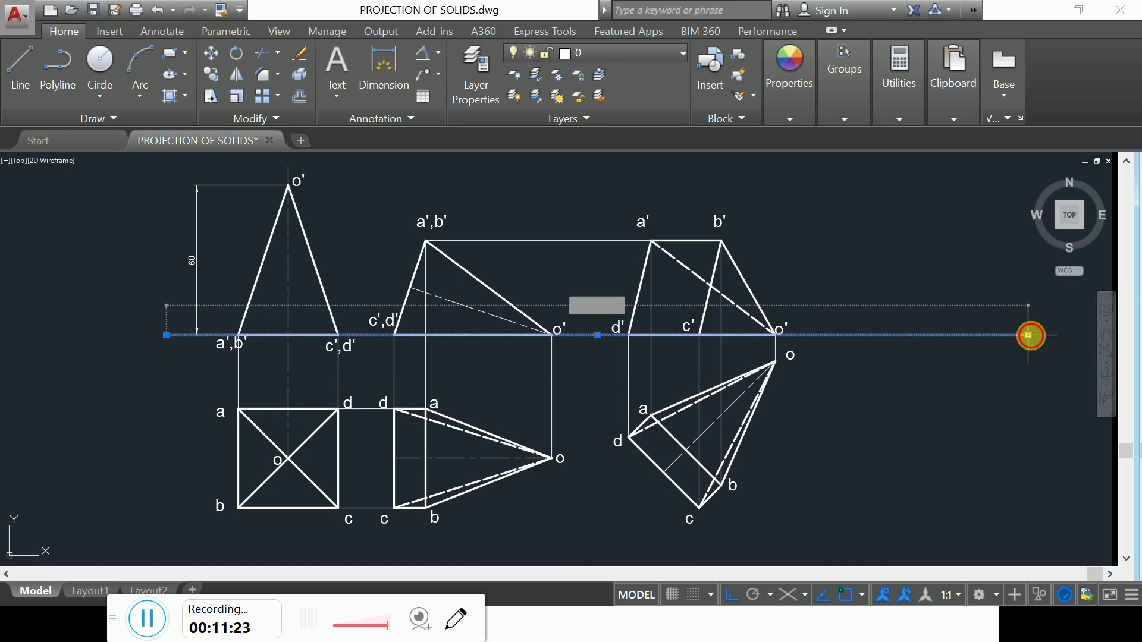
left_click(844, 335)
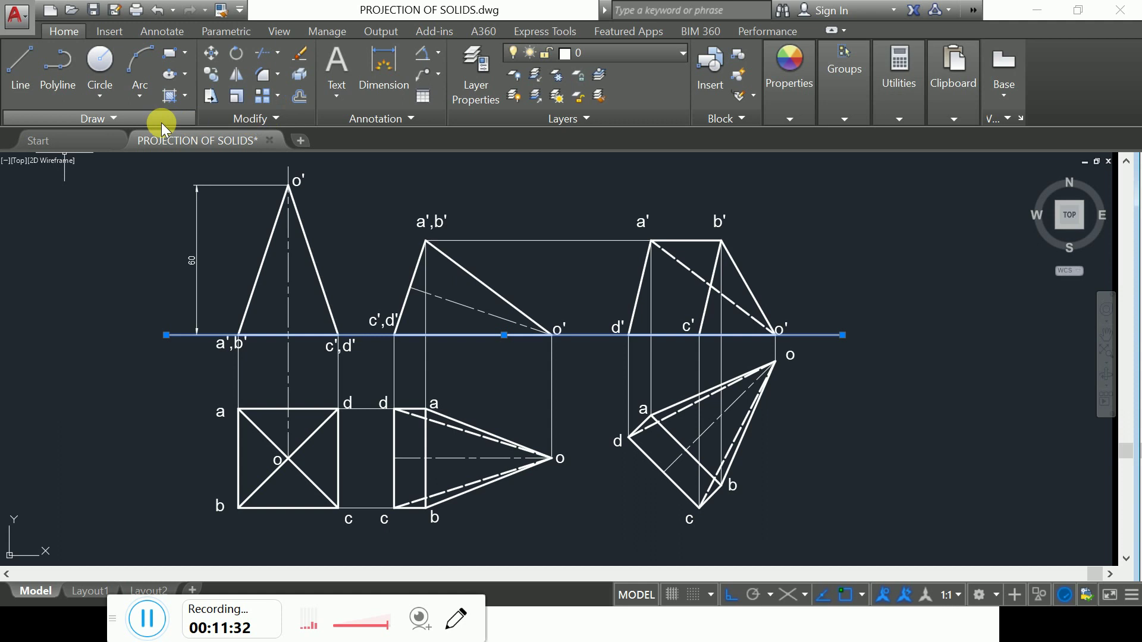
left_click(383, 62)
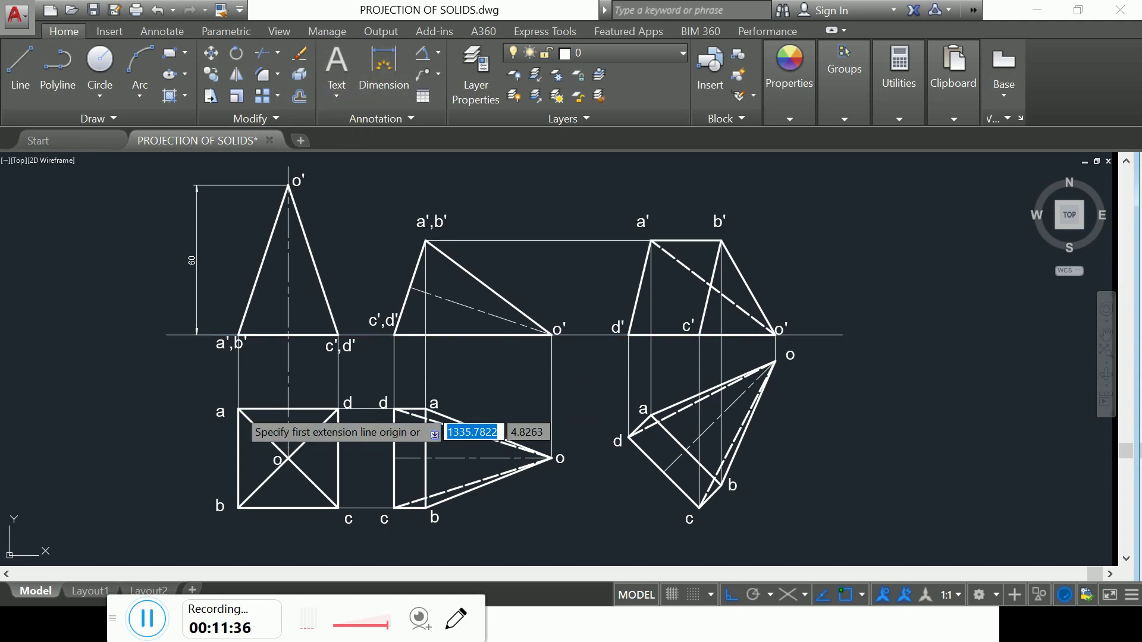
Dimension the square's a–b side as 40, placed left of the square
left_click(238, 409)
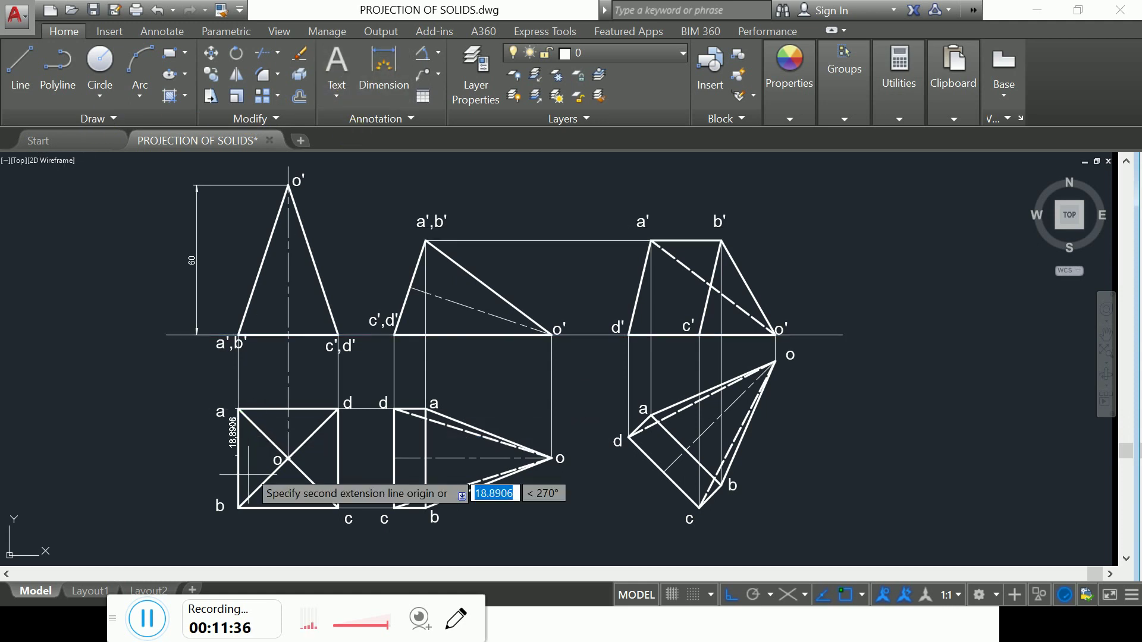
left_click(237, 507)
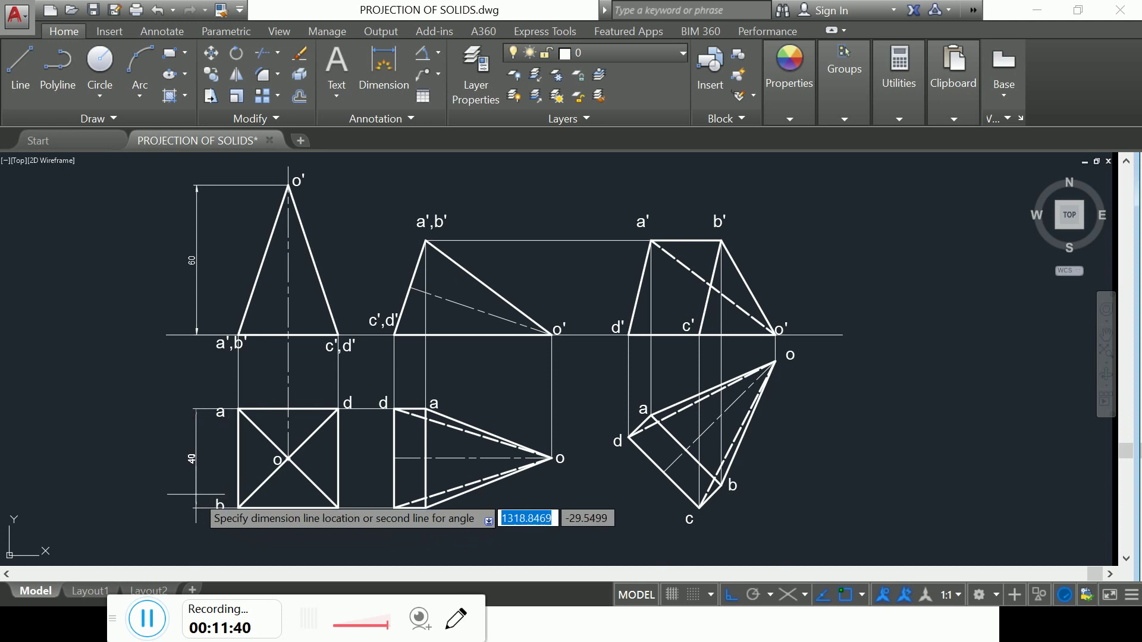
left_click(197, 503)
key("Return")
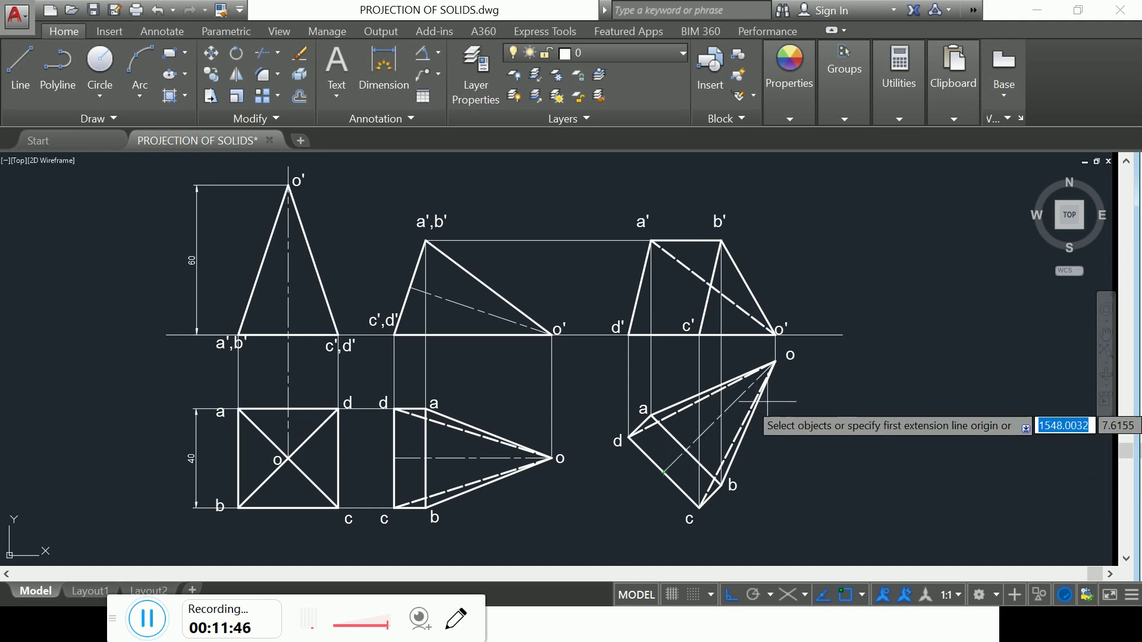
Add a 45° angular dimension between edge c'–o' and plan edge o–a near o
left_click(426, 55)
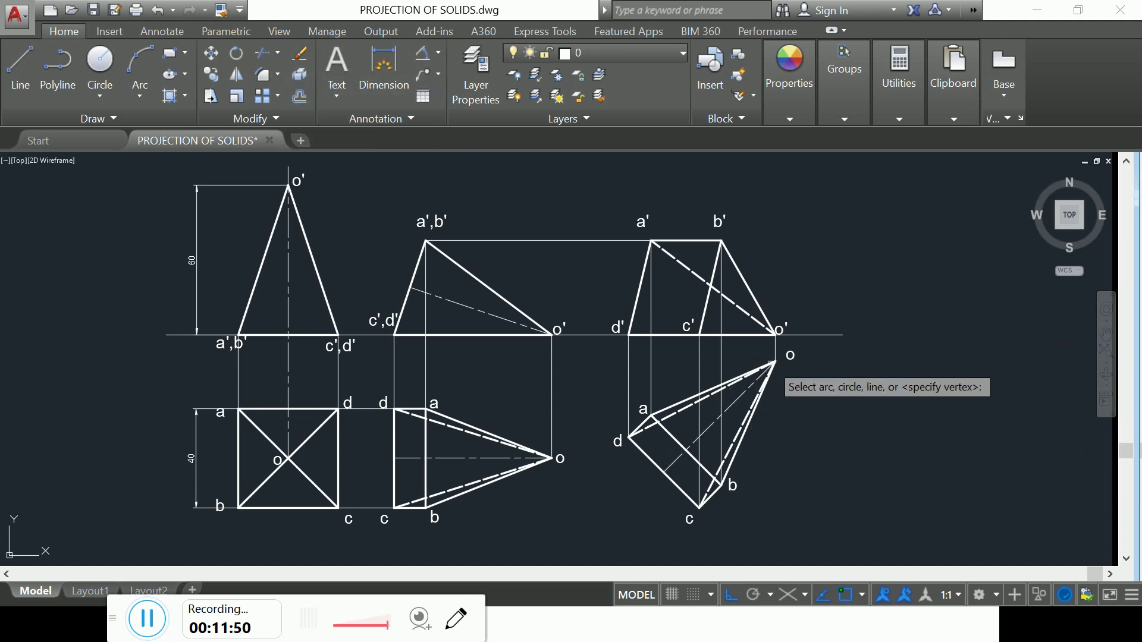
left_click(748, 335)
left_click(741, 380)
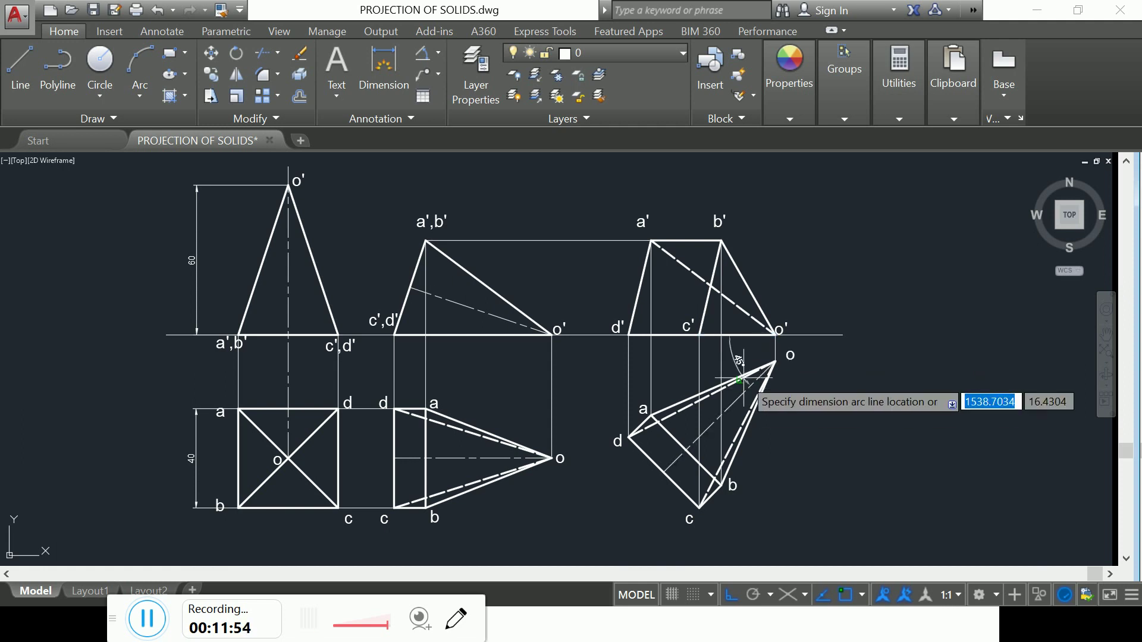
left_click(715, 371)
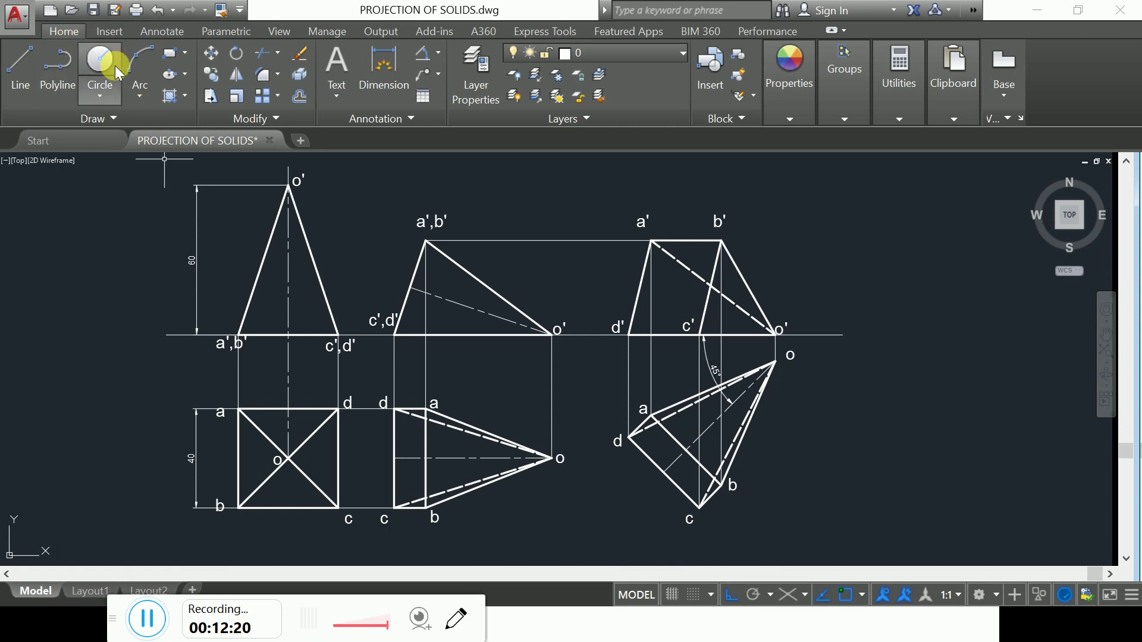
Start a plot using AutoCAD PDF (High Quality Print) with the plot area set to Window
left_click(136, 11)
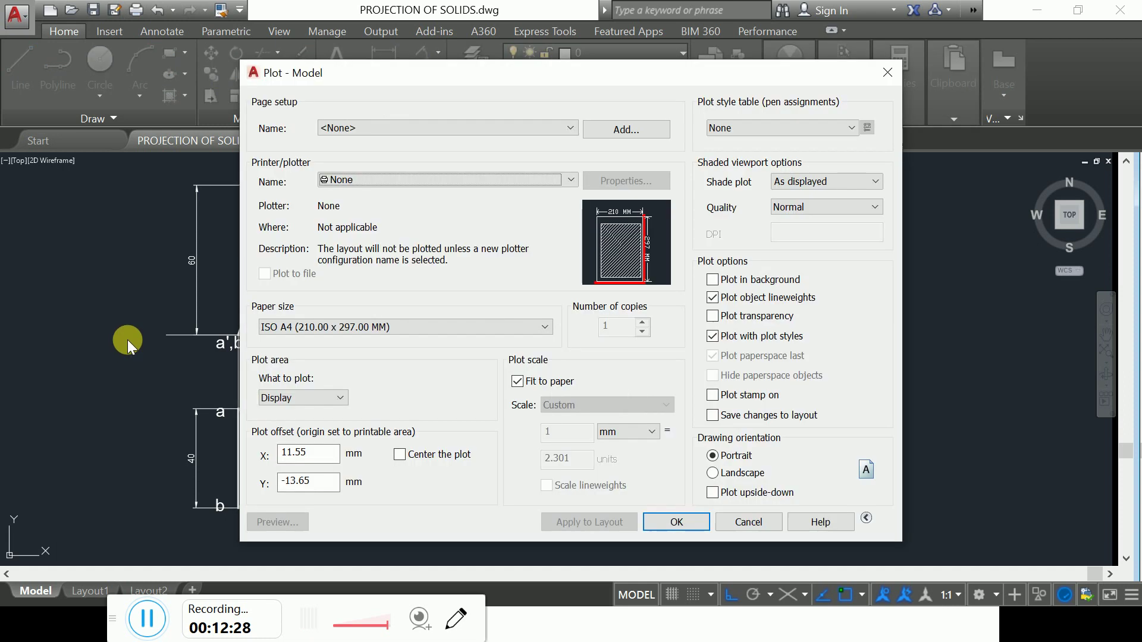
left_click(404, 181)
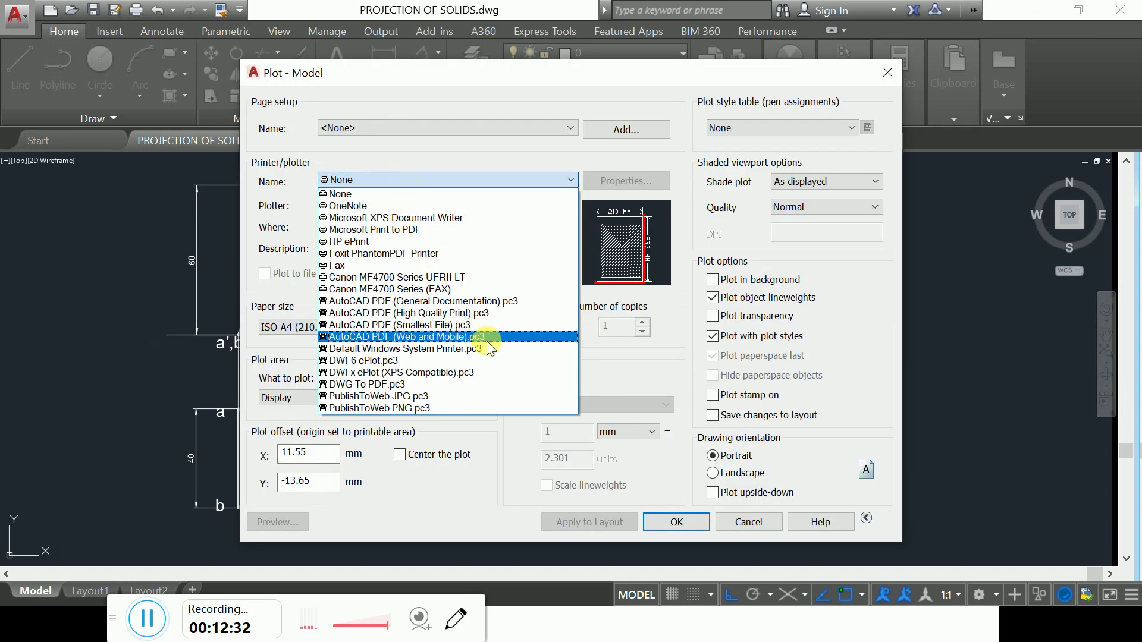
left_click(483, 313)
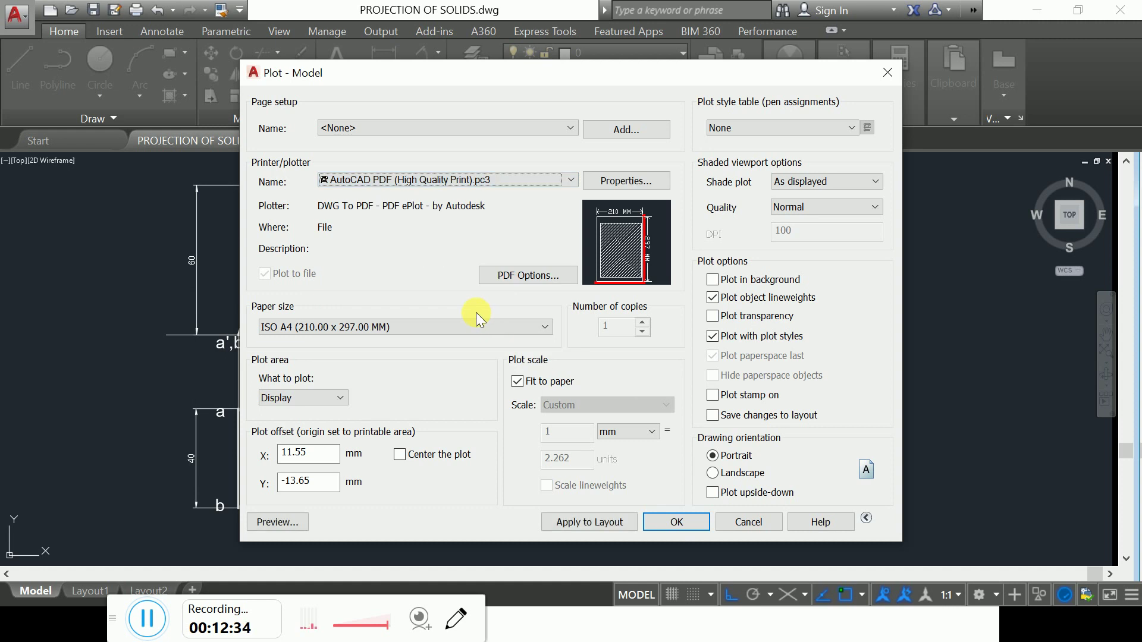
left_click(318, 395)
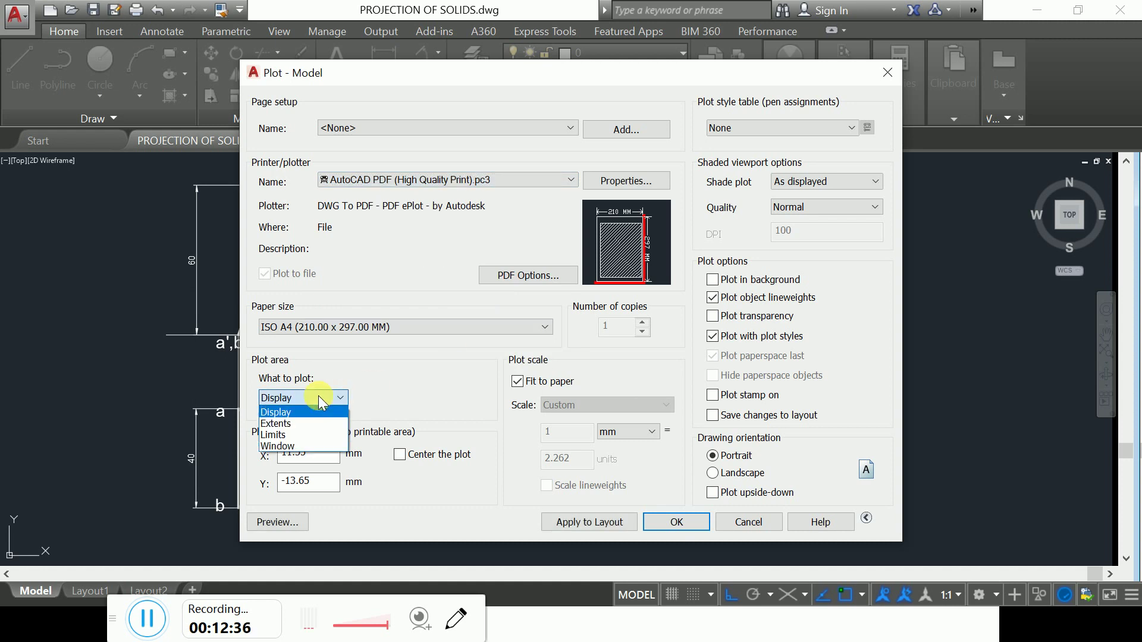
left_click(321, 446)
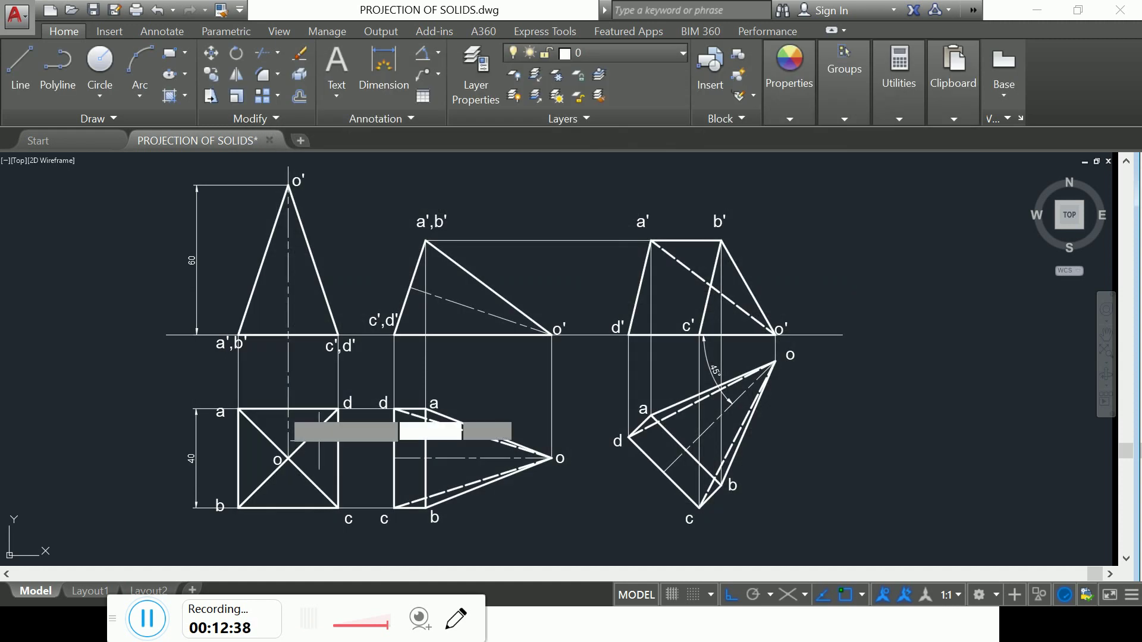
Window all three views, center the plot in landscape, preview it, then plot
left_click(180, 158)
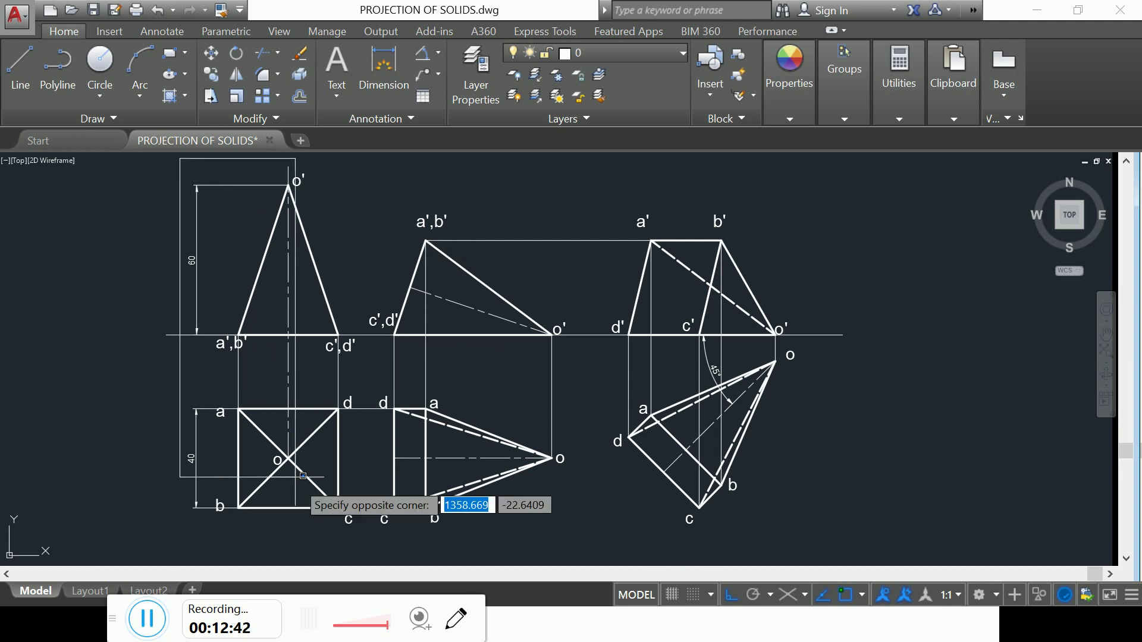
left_click(839, 540)
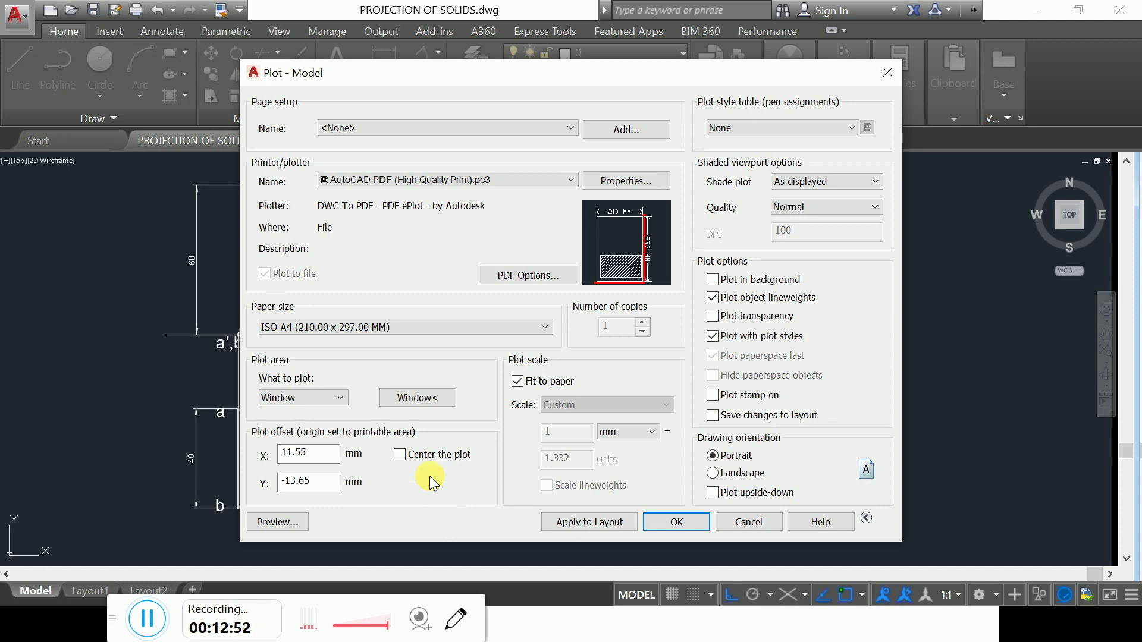
left_click(430, 455)
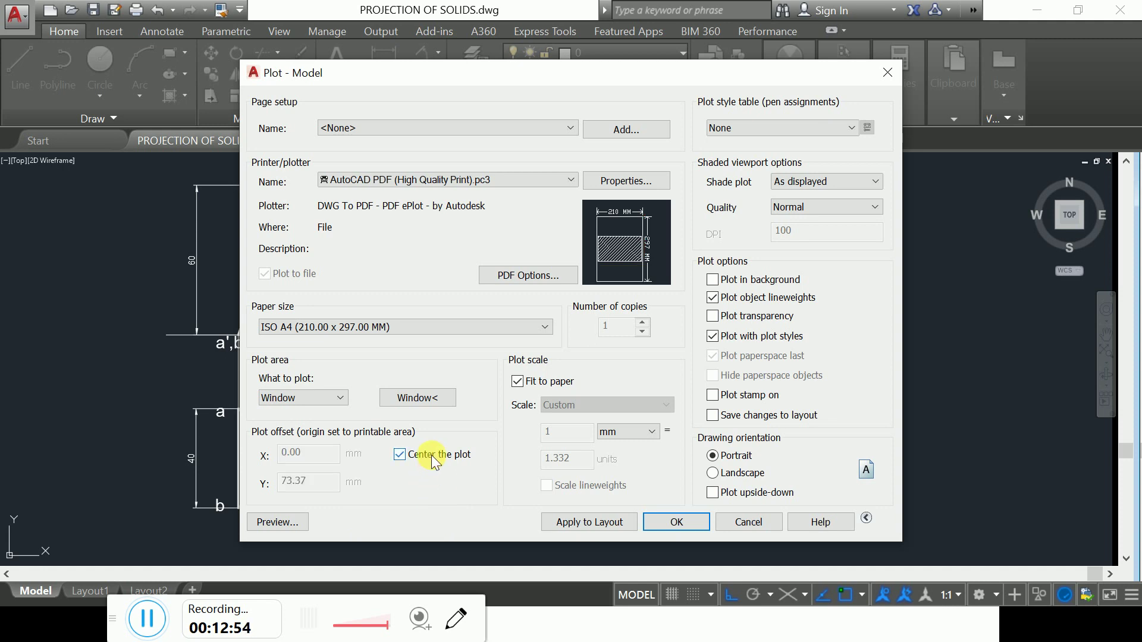
left_click(733, 474)
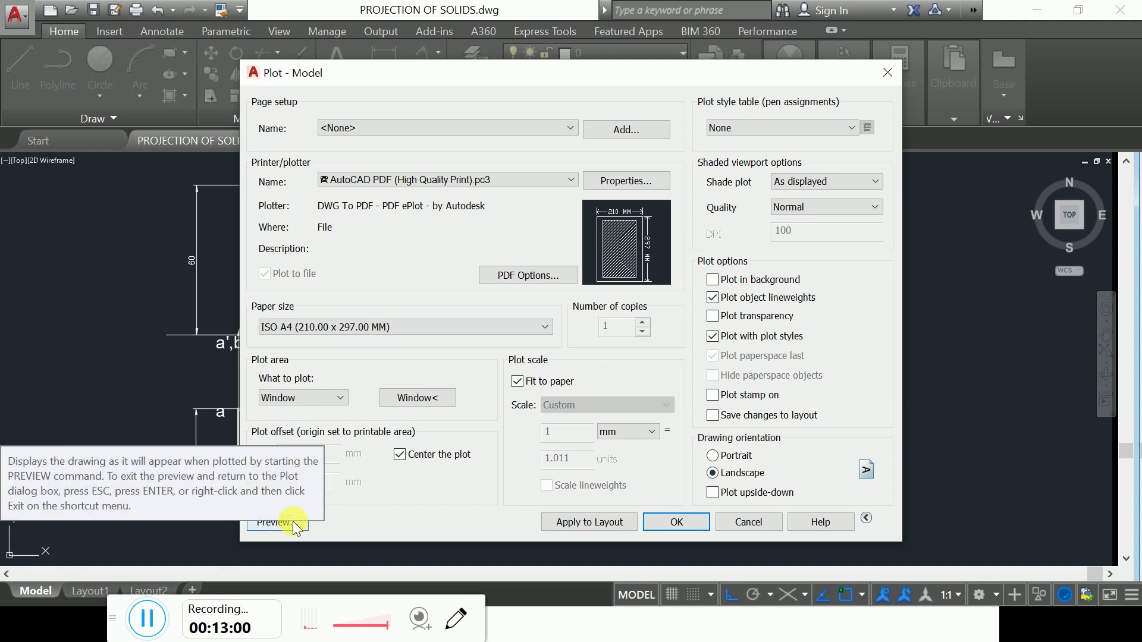
left_click(274, 522)
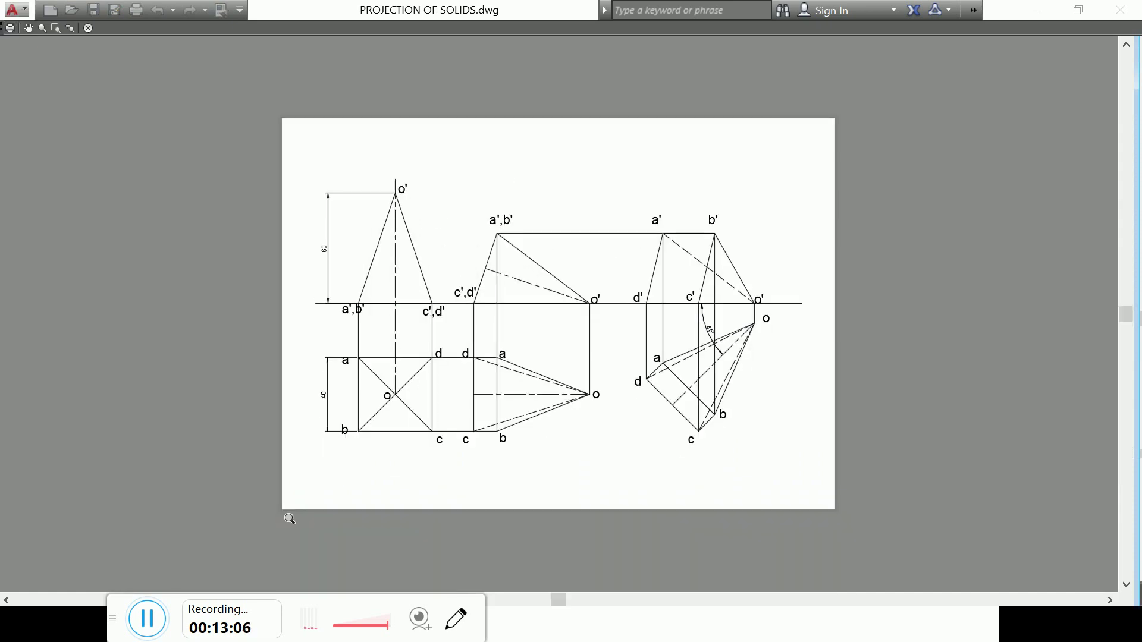
left_click(8, 28)
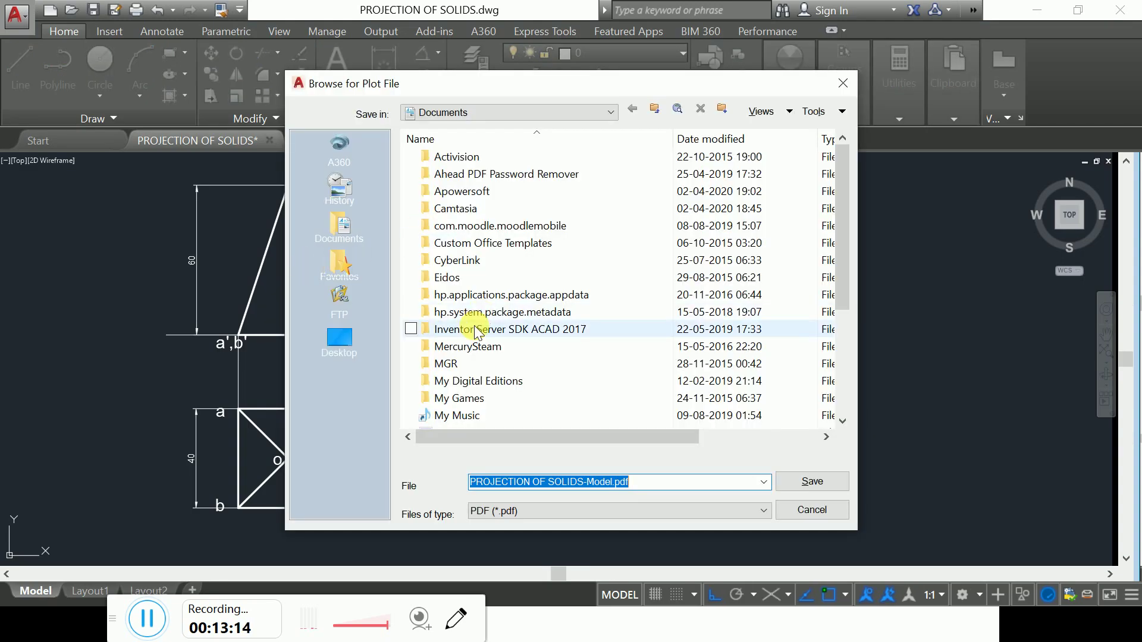
Save the PDF on E: in PEN_DRIVE_BACKUP_27_07_19 > WORK FROM HOME VIDEO LECTURES DJSCE > ED > LECTURE 2
left_click(611, 113)
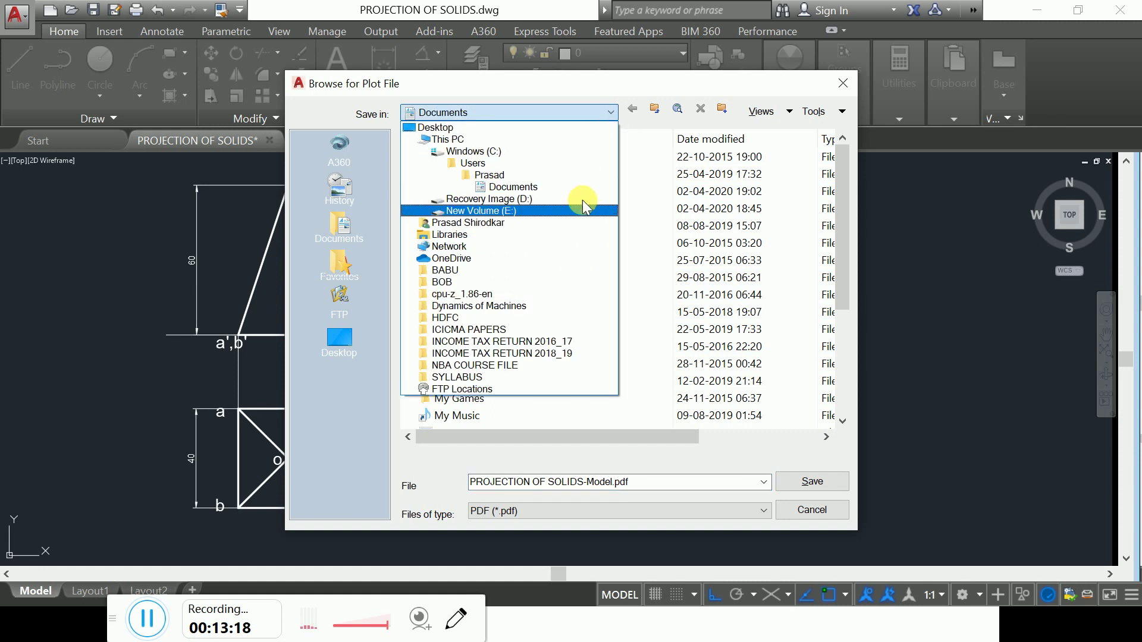
left_click(581, 210)
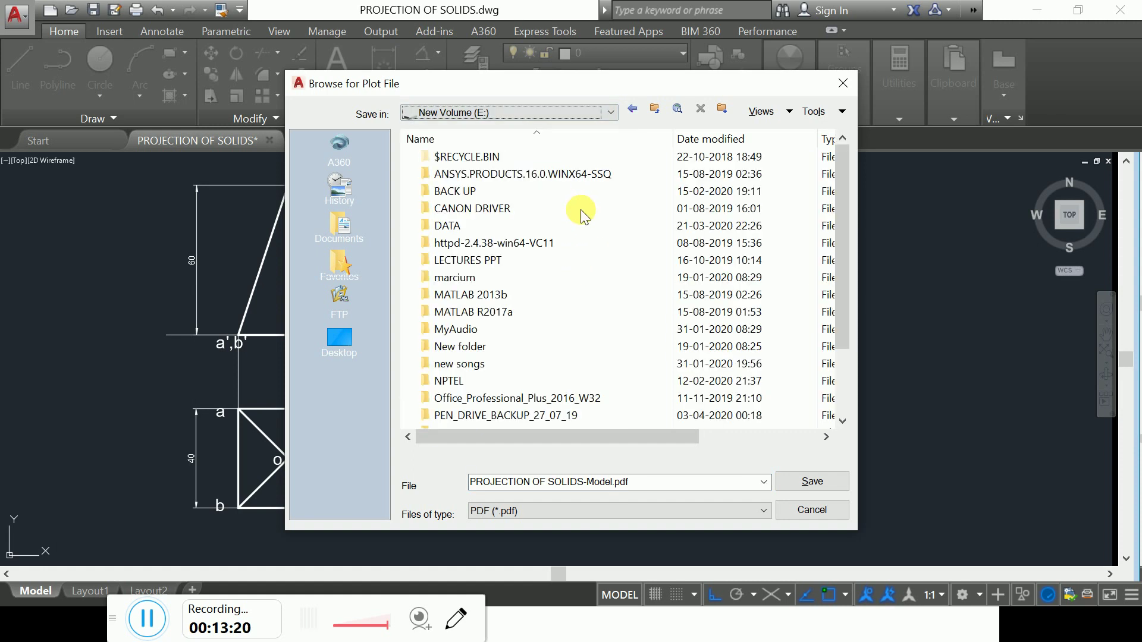
scroll(582, 315, "down", 1)
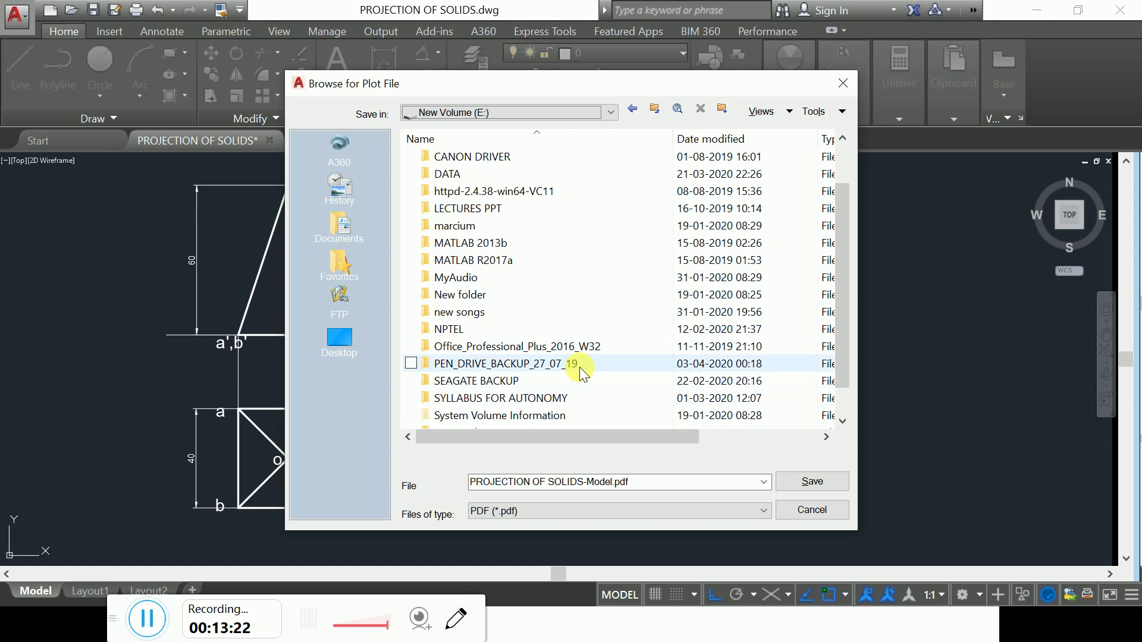
double_click(581, 364)
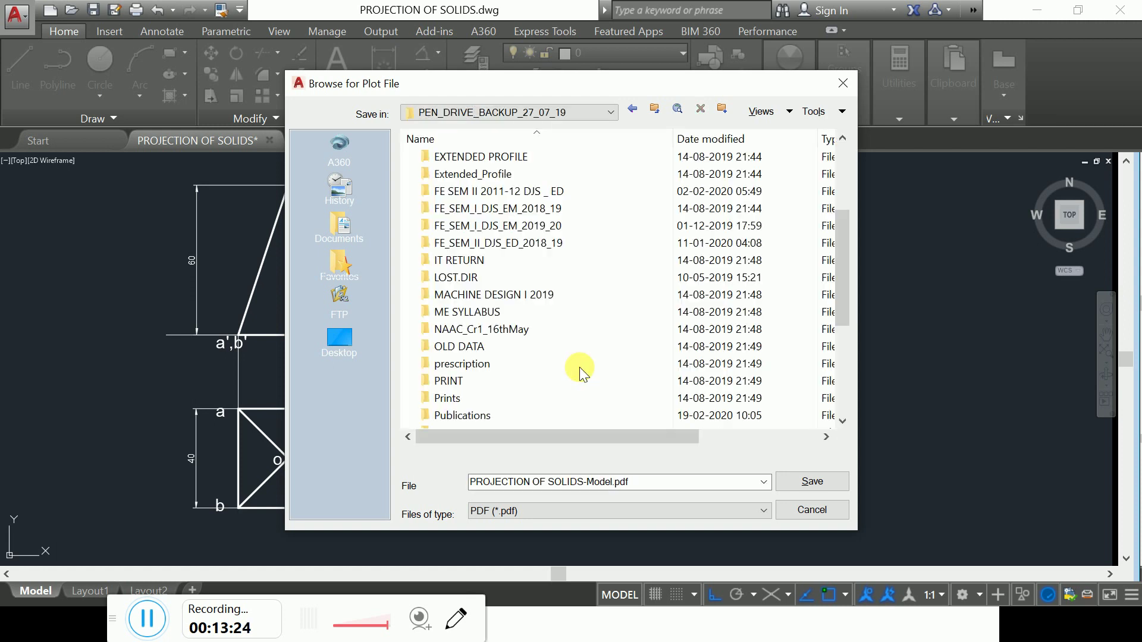
scroll(582, 372, "down", 2)
scroll(582, 375, "down", 2)
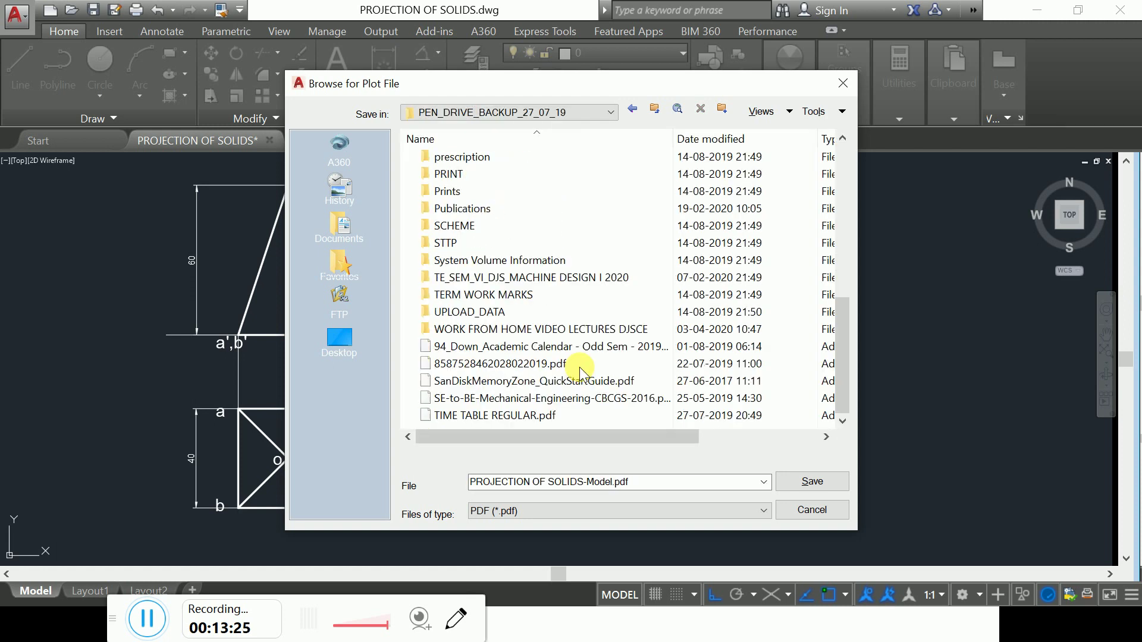
double_click(577, 329)
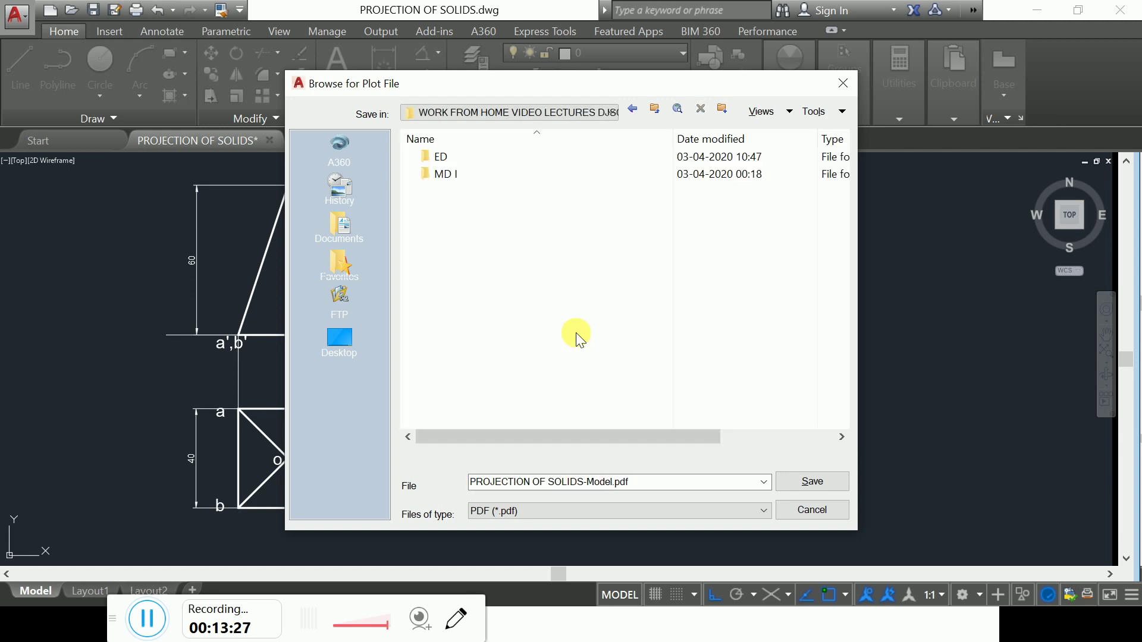
double_click(461, 158)
left_click(466, 177)
double_click(466, 176)
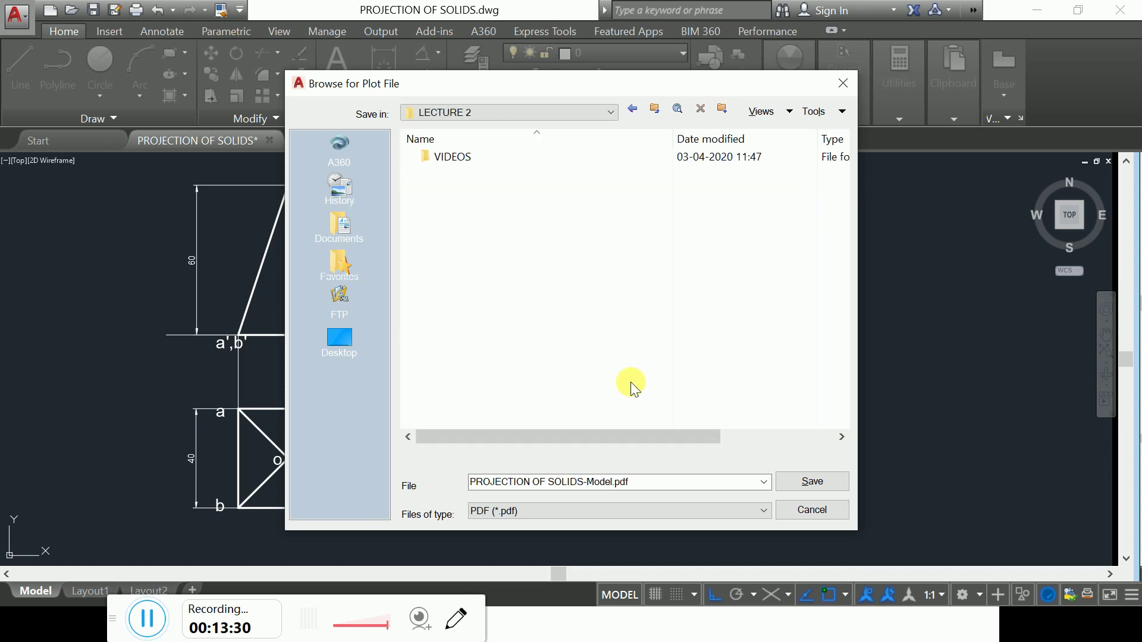
left_click(794, 483)
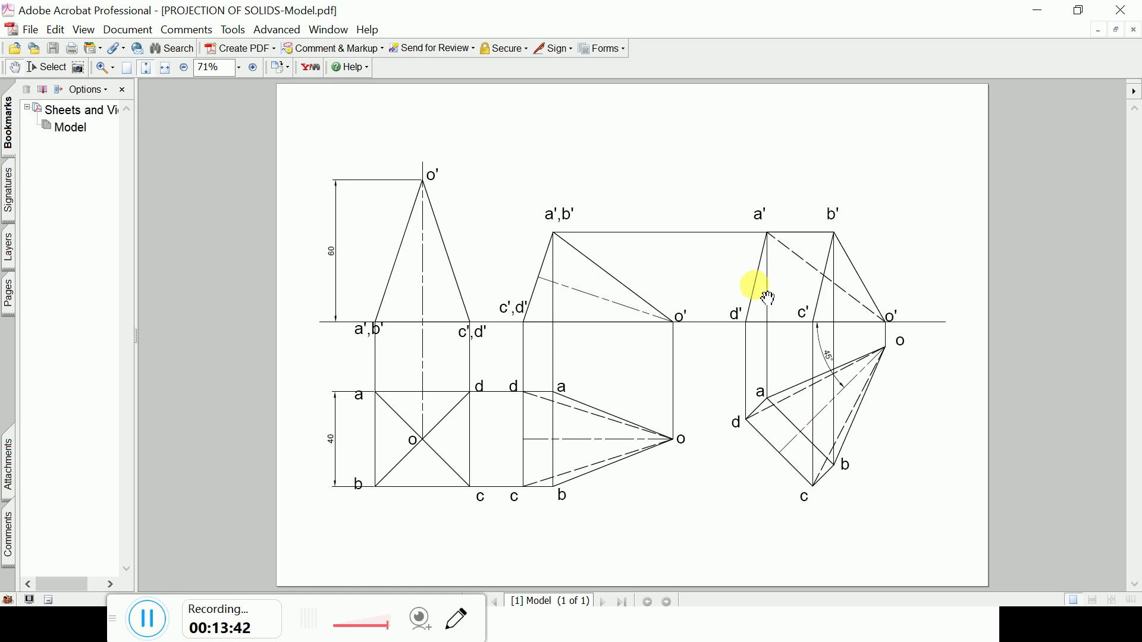
Close the plotted PDF document in Acrobat after reviewing it
left_click(1134, 29)
Exit Adobe Acrobat to return to the AutoCAD drawing
left_click(1121, 10)
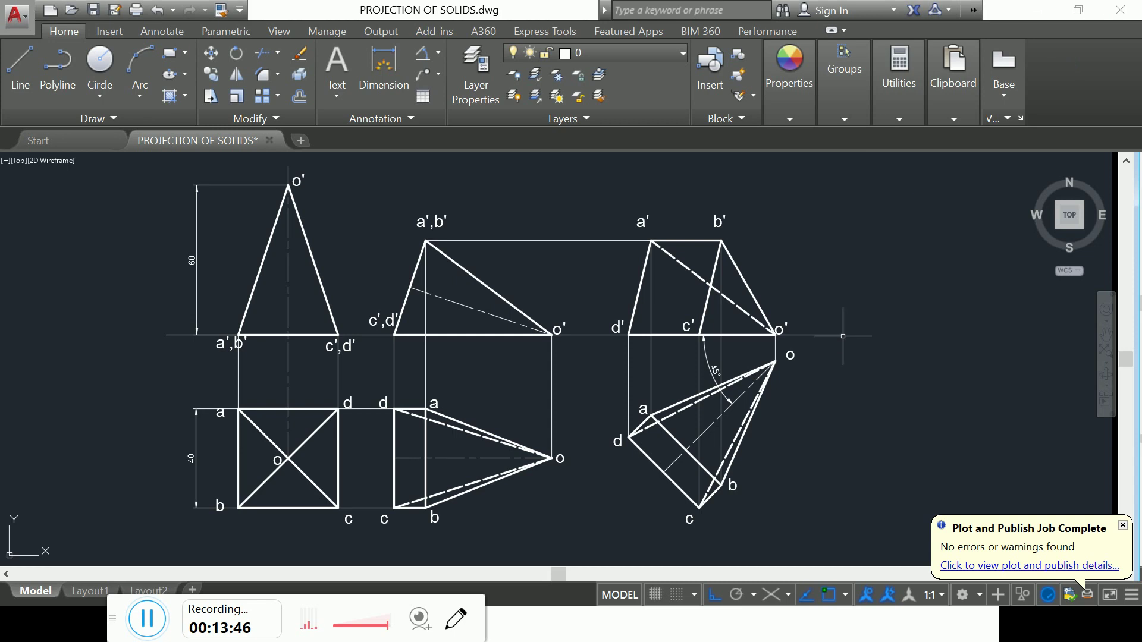